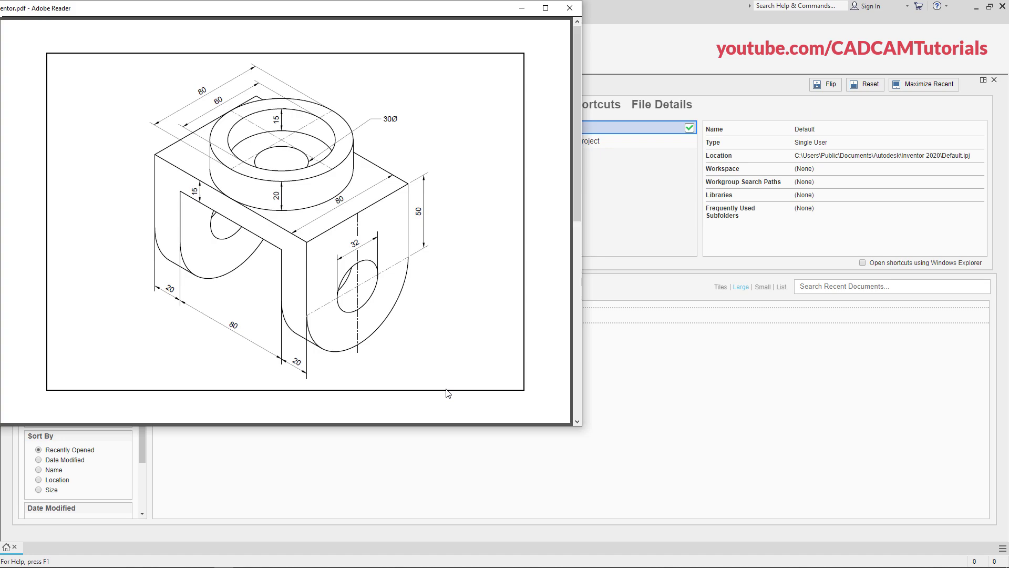
- Look through the drawings in the PDF, switch to Inventor and create a new part from the metric Standard (mm).ipt template
scroll(448, 372, down, 3)
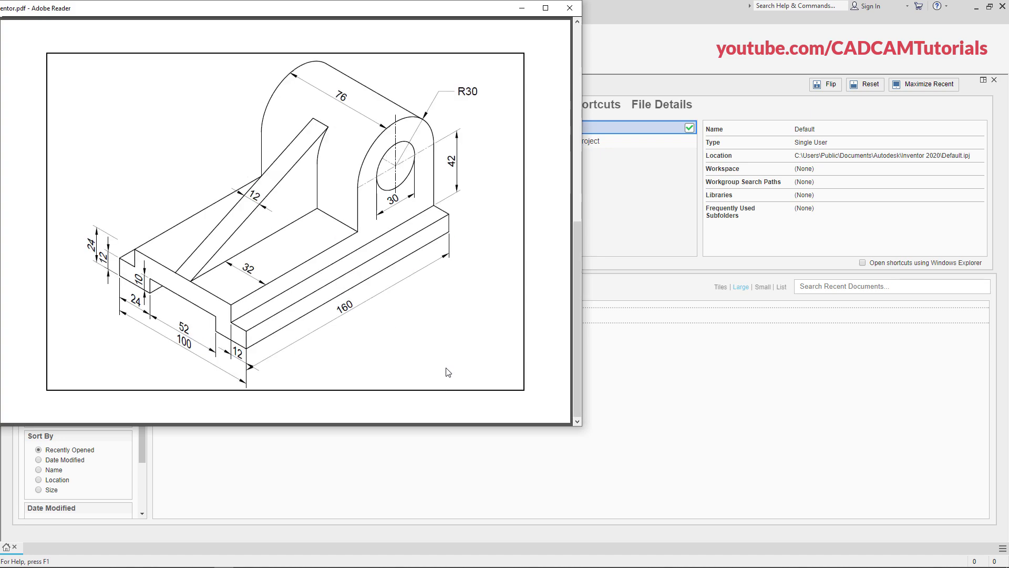
scroll(448, 372, down, 3)
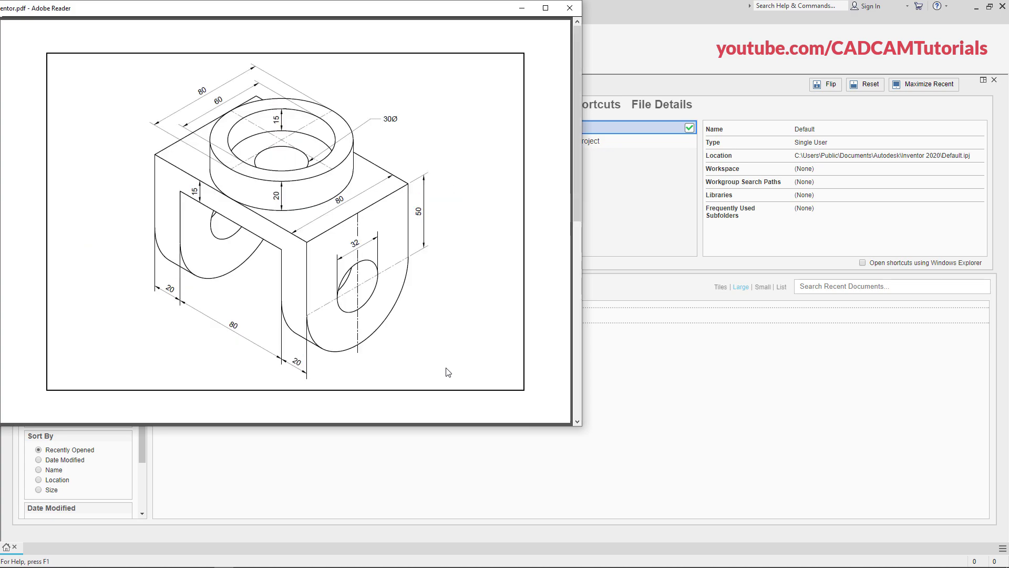
click(641, 375)
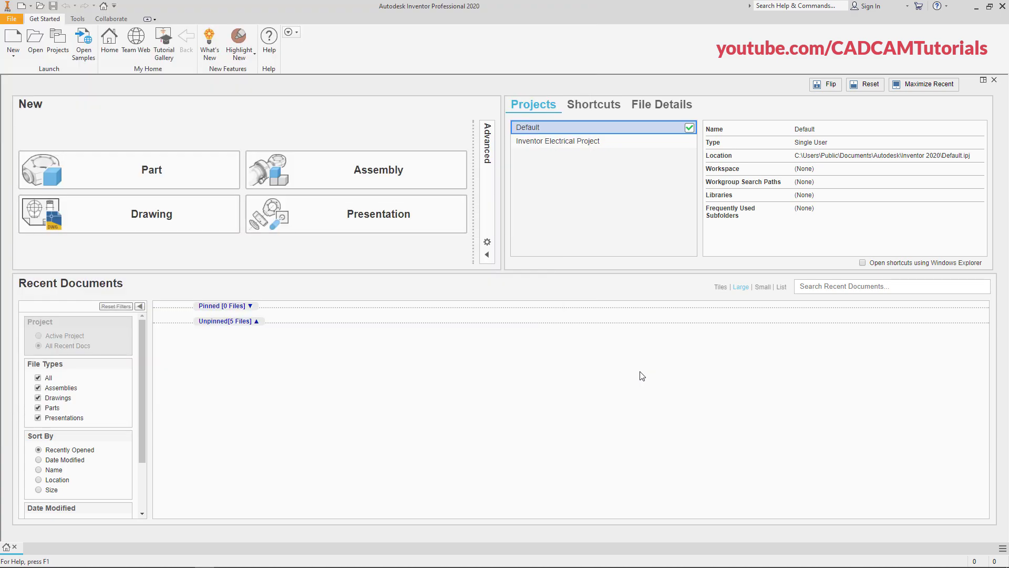
click(14, 46)
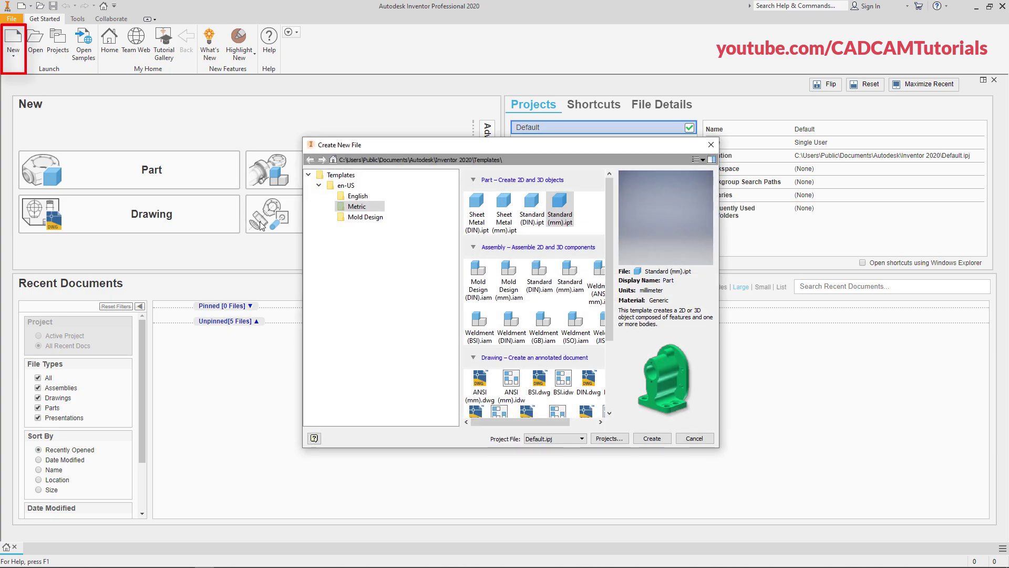
click(347, 208)
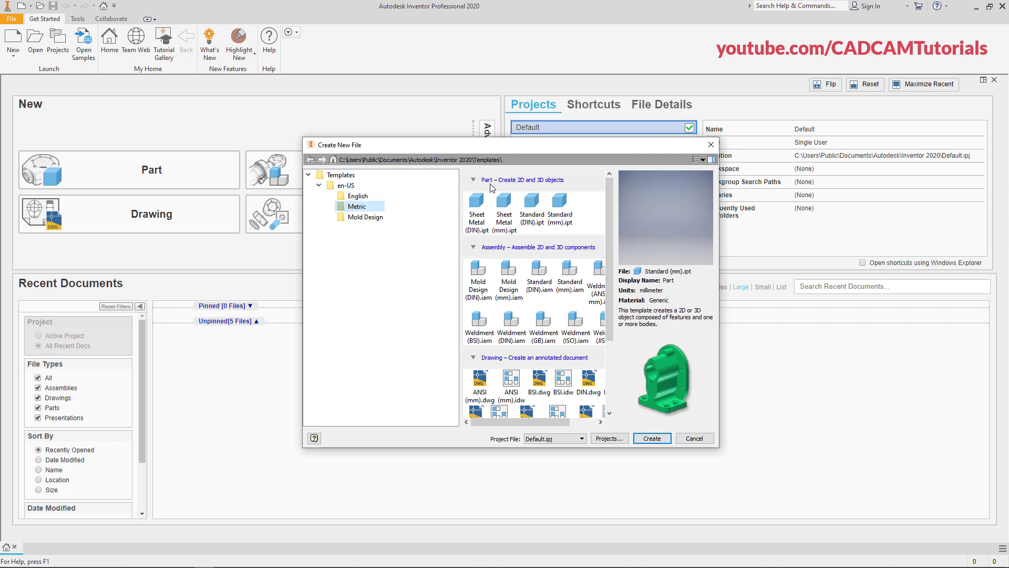
click(565, 217)
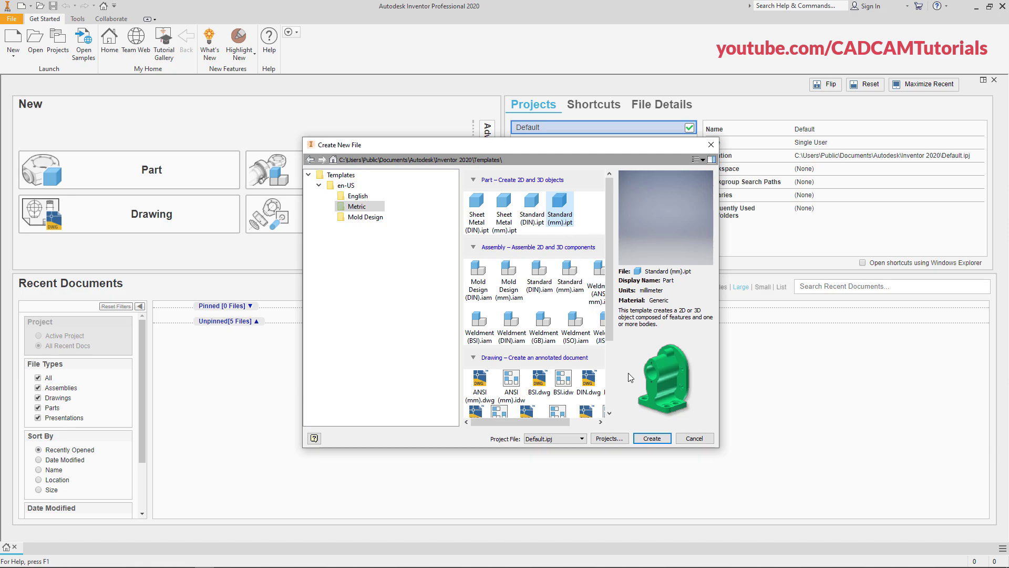
click(653, 439)
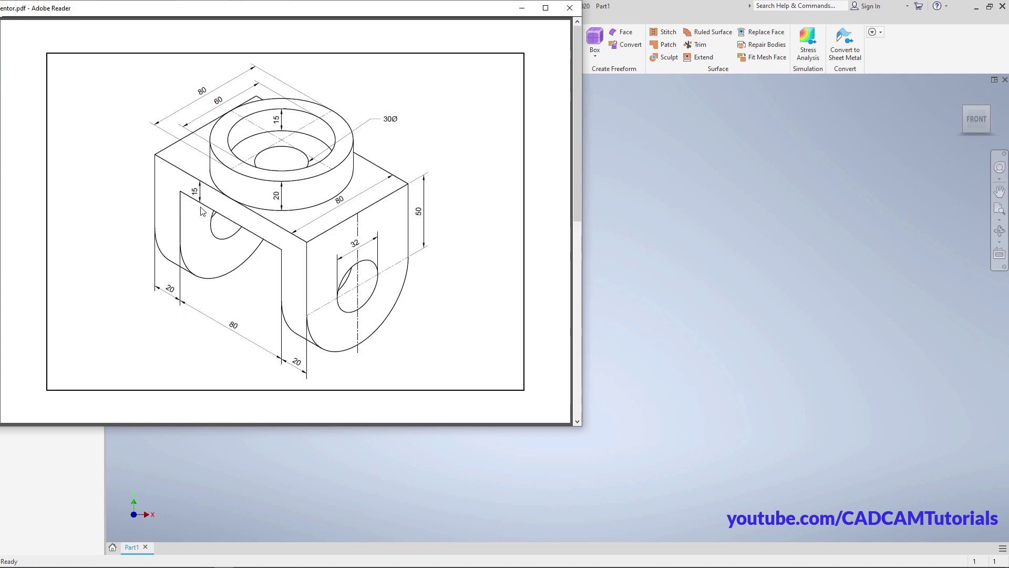
- Return to Inventor from the reference drawing and start a 2D sketch on the horizontal XZ origin plane
click(653, 269)
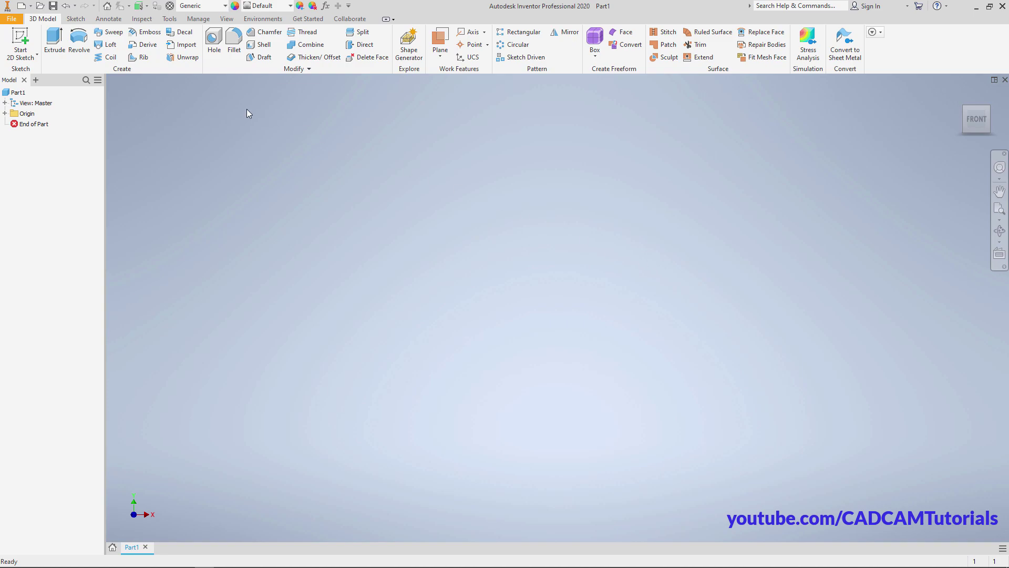
click(57, 42)
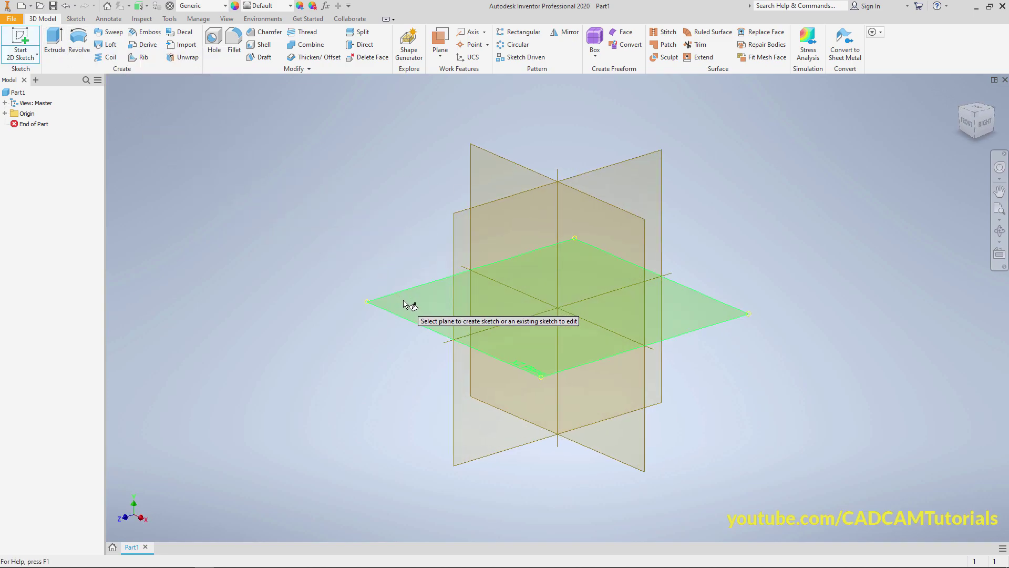
click(405, 302)
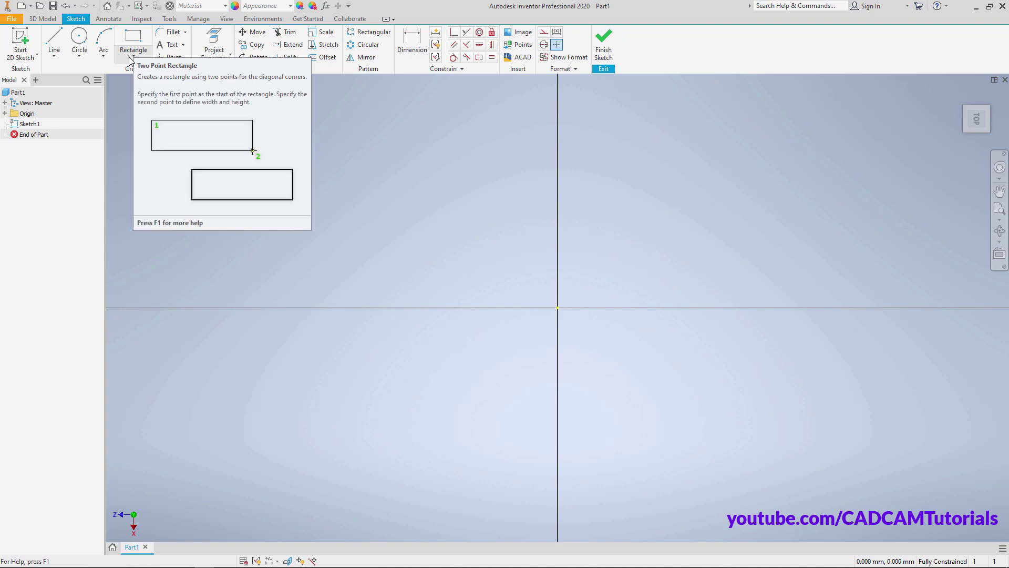
- Draw a two-point center rectangle at the origin, 120 mm along X and 80 mm along Z, and finish the sketch
click(131, 60)
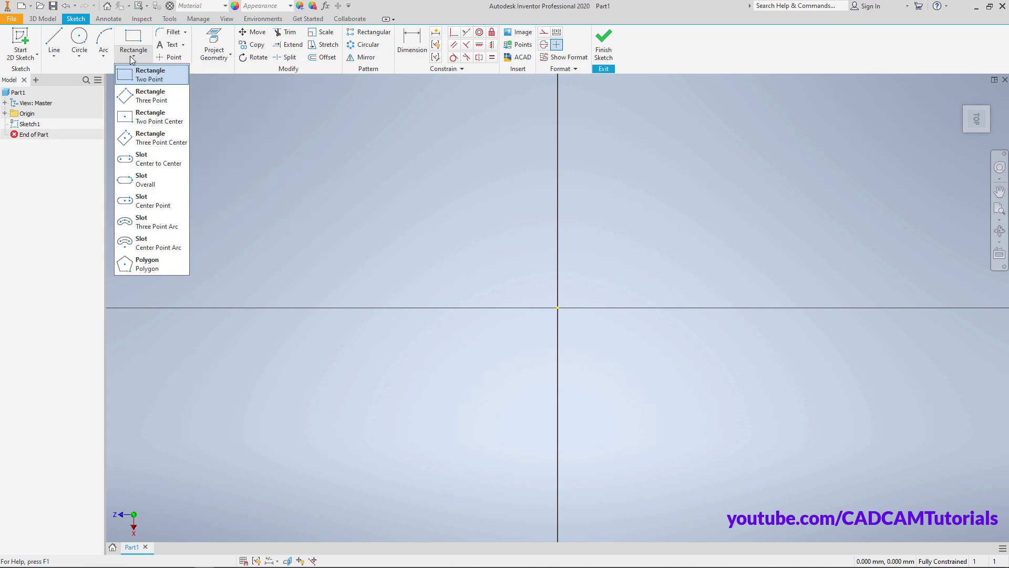
click(153, 123)
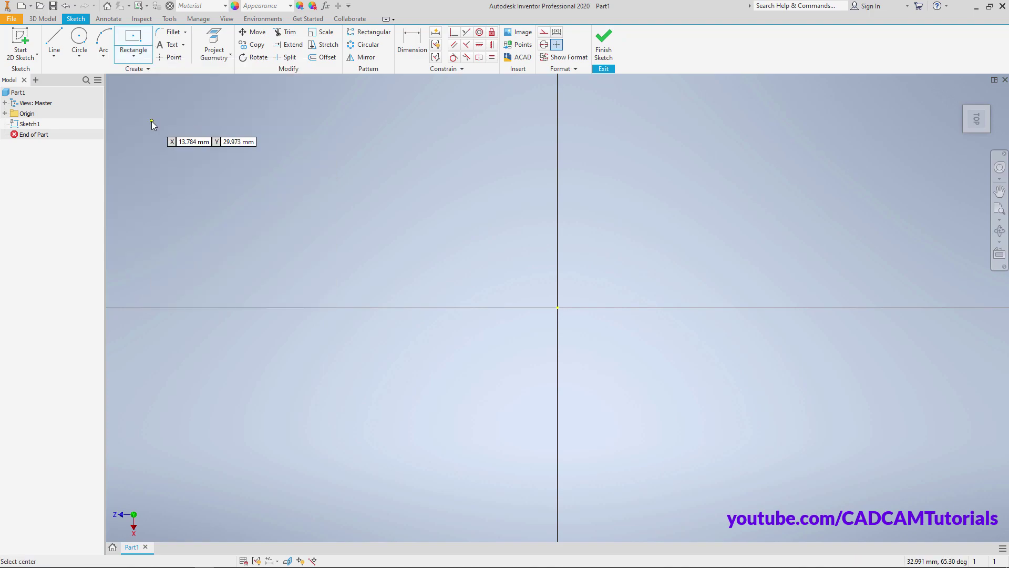
click(558, 307)
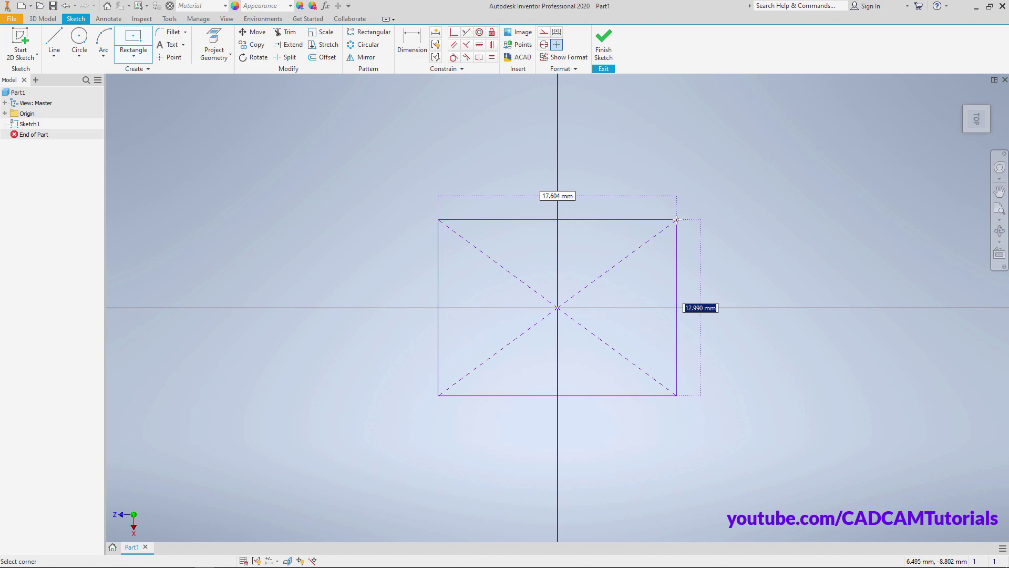
text(120)
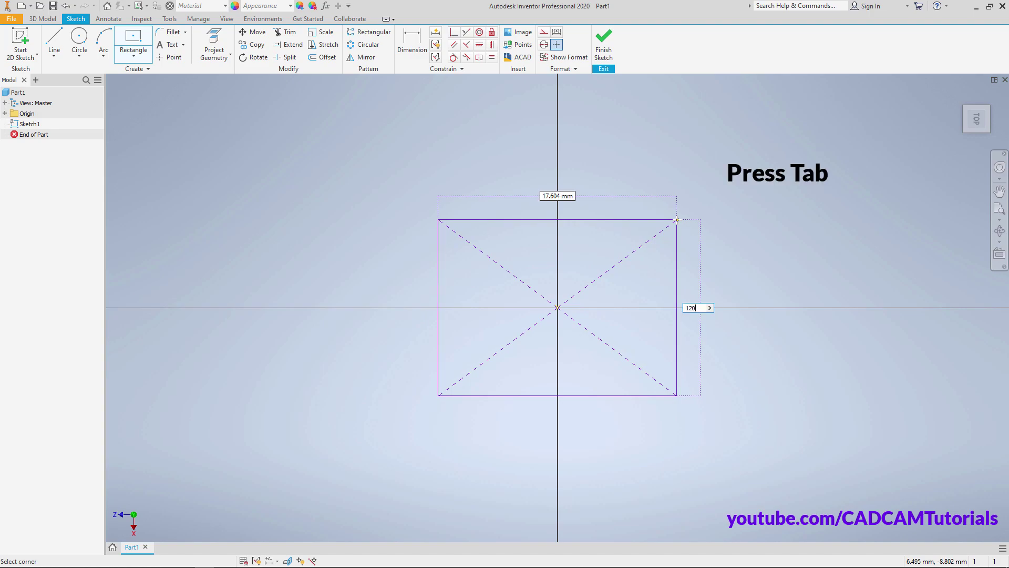
key(Tab)
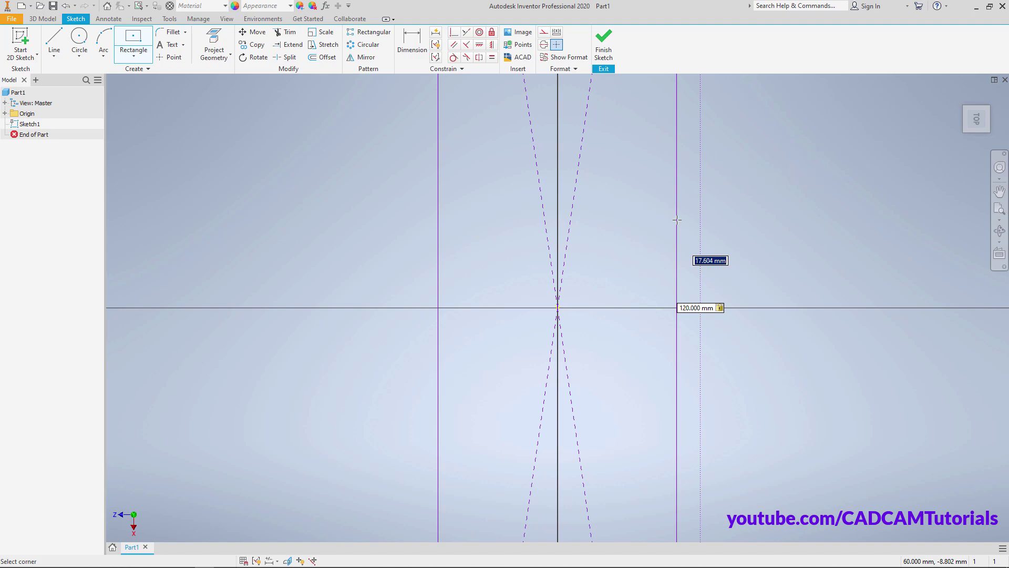
text(80)
key(Return)
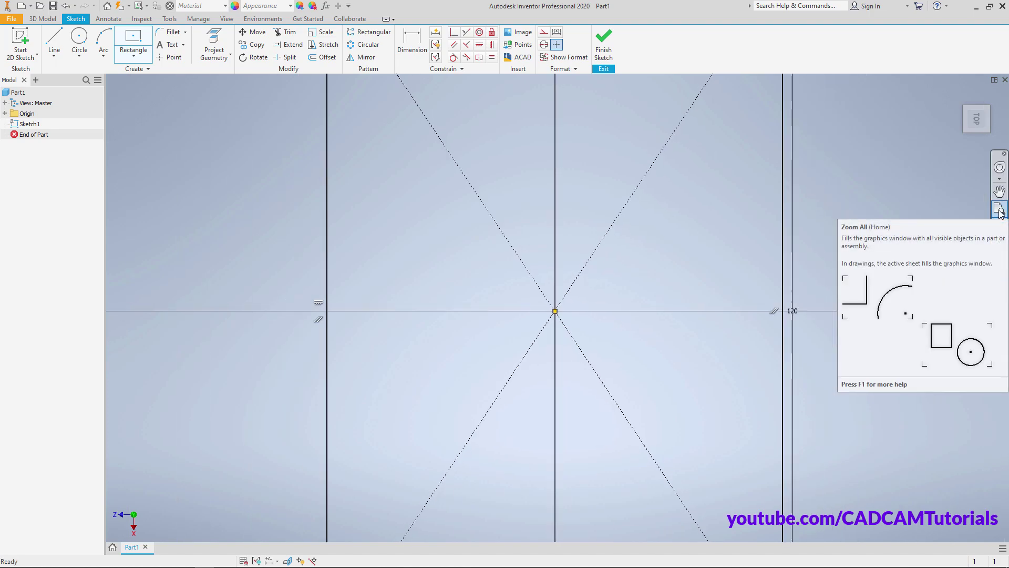
click(999, 210)
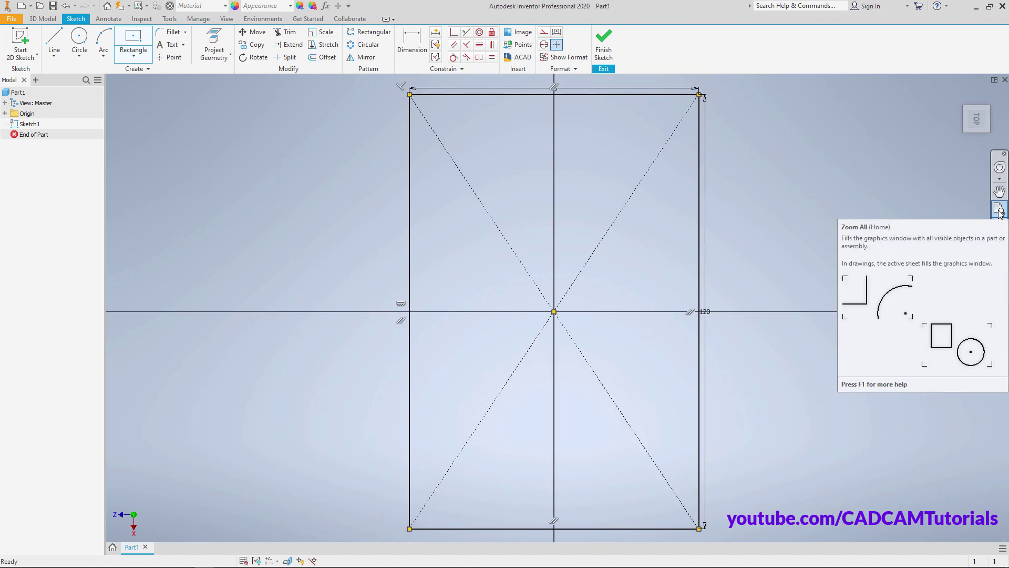
right_click(757, 214)
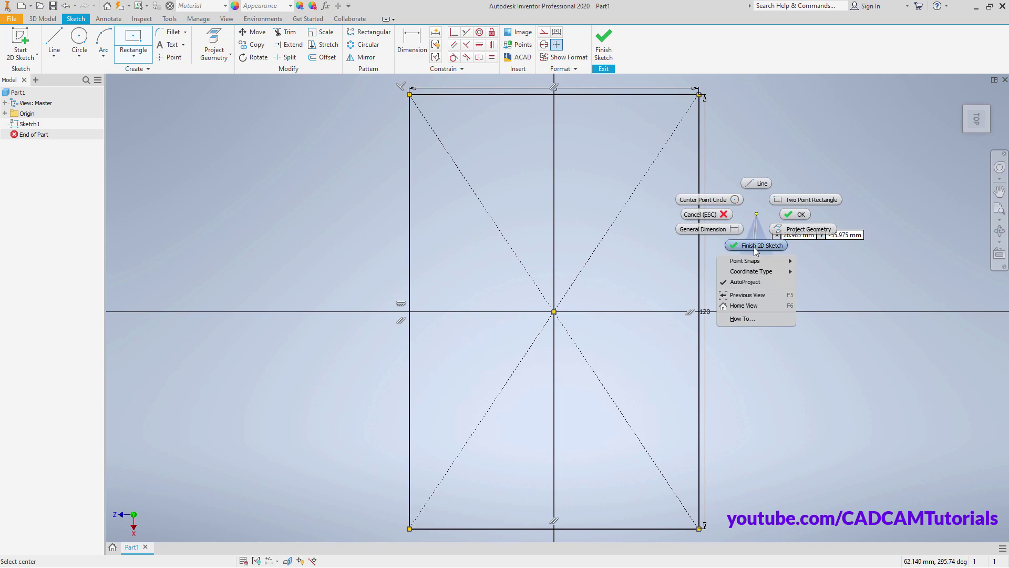
click(765, 247)
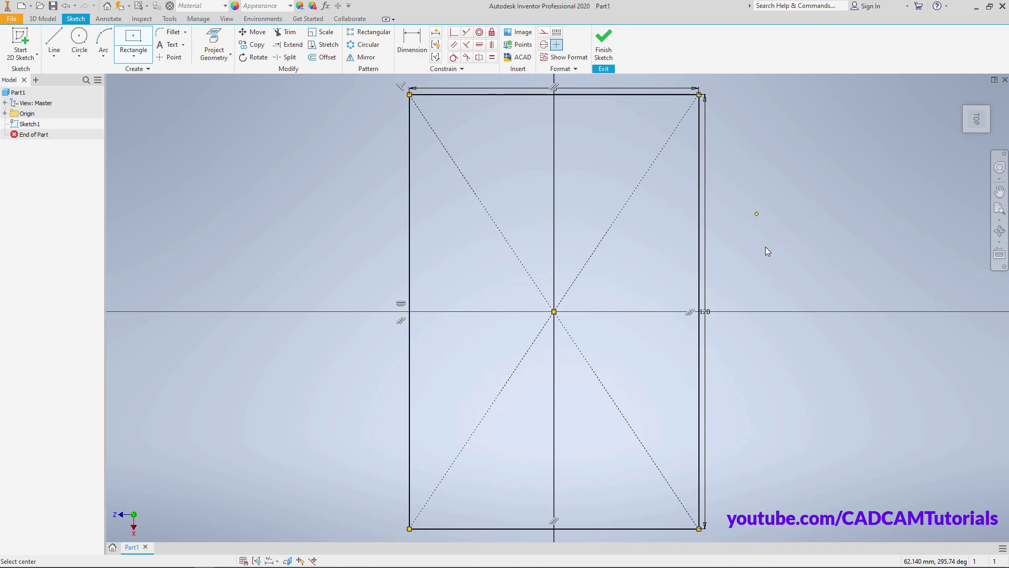
- Extrude the rectangular profile 15 mm upward
key(e)
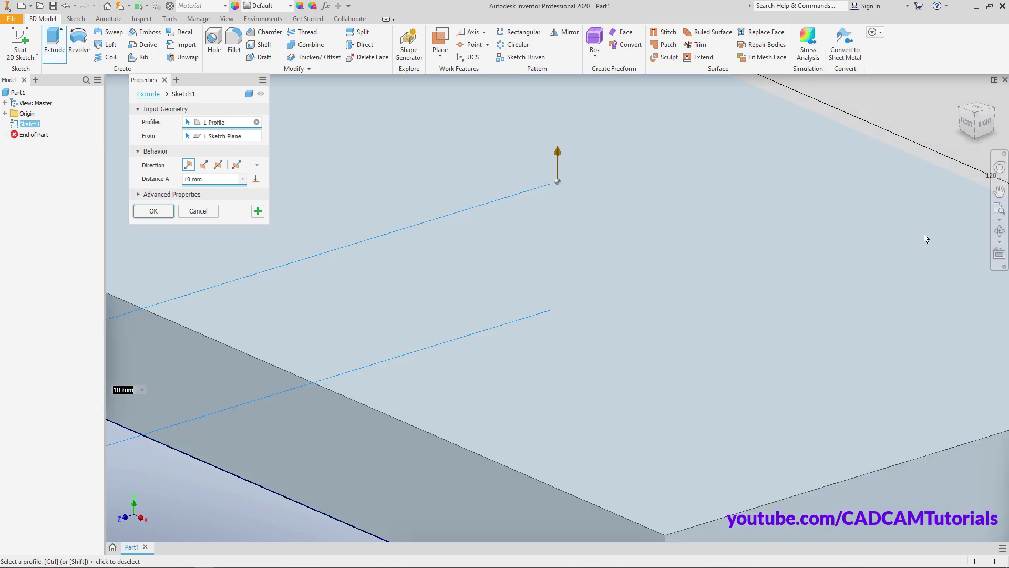
click(1000, 210)
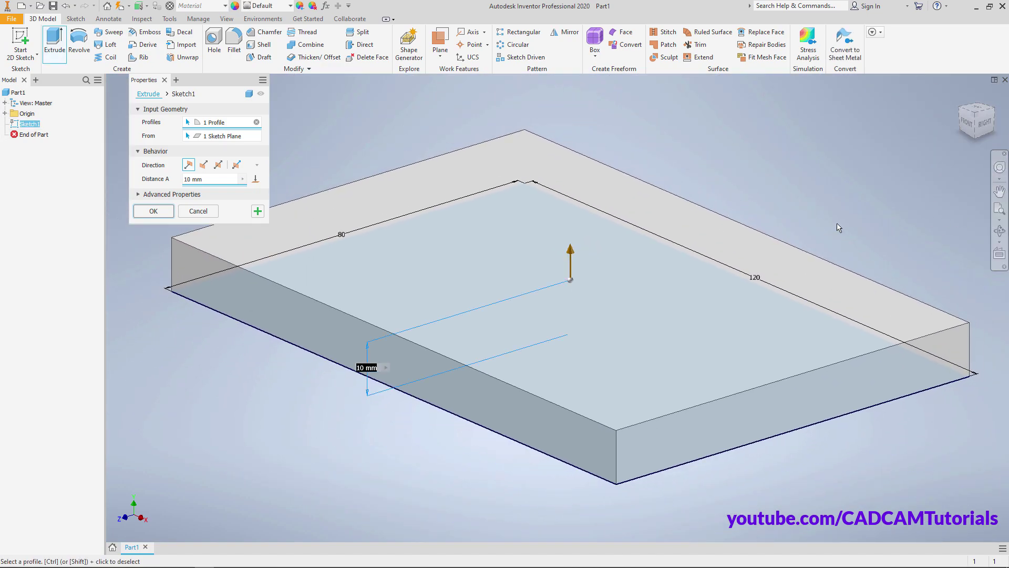
text(15)
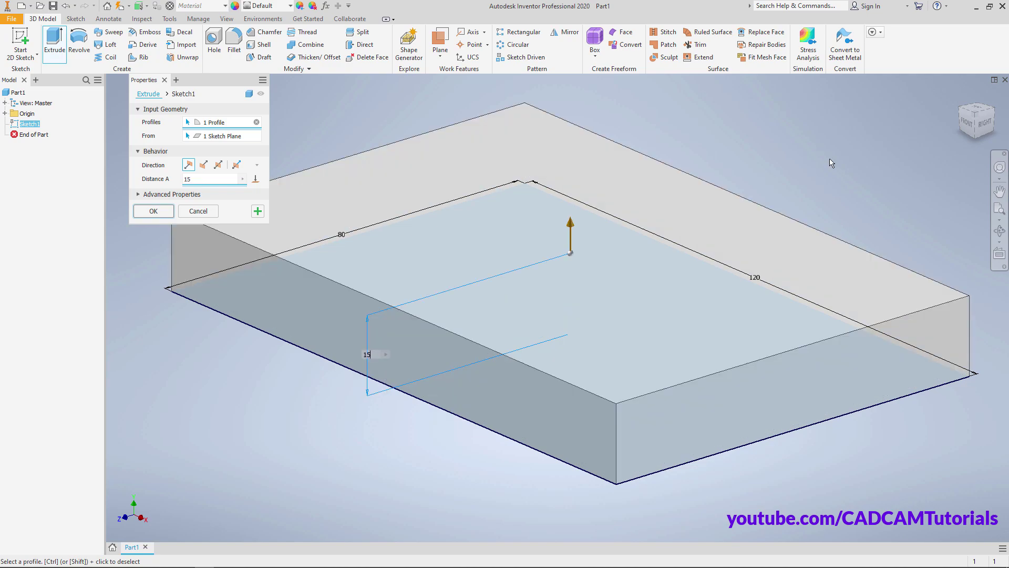
right_click(829, 160)
click(882, 159)
- Check the boss dimensions in the PDF drawing and start a new 2D sketch on the plate's top face in Inventor
scroll(650, 280, up, 3)
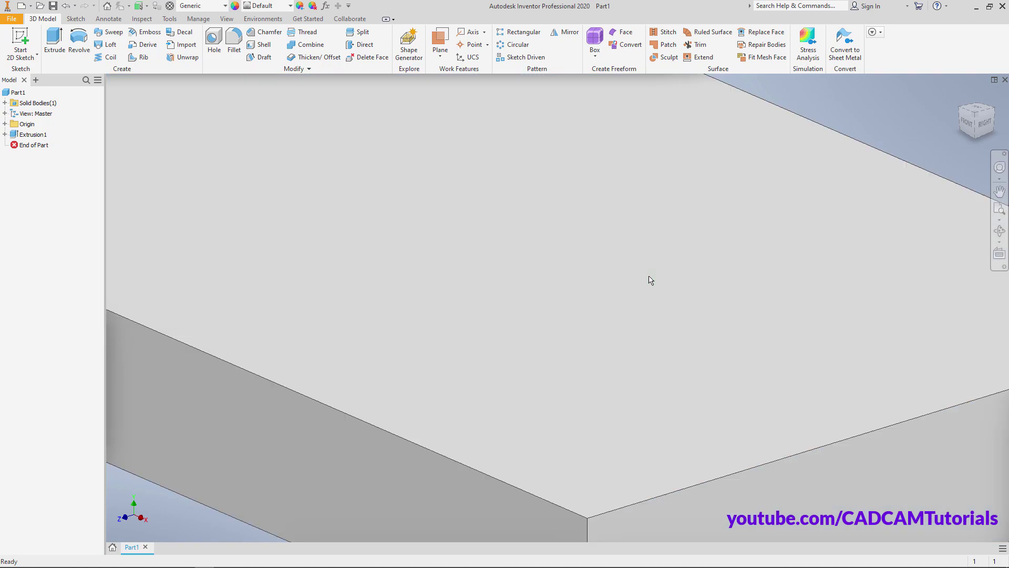
scroll(651, 280, down, 2)
scroll(650, 280, down, 3)
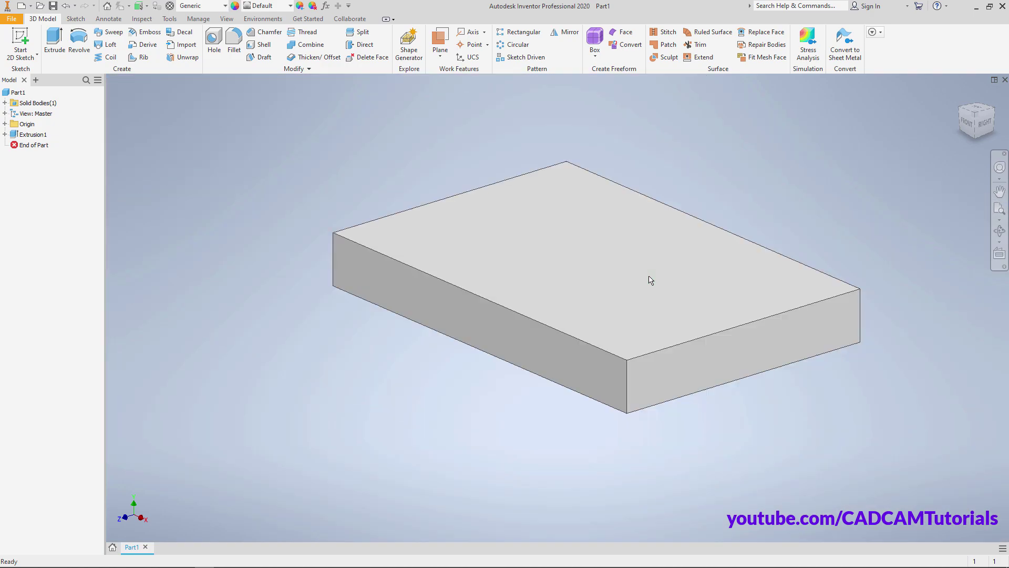
mouse_move(649, 279)
scroll(630, 263, down, 2)
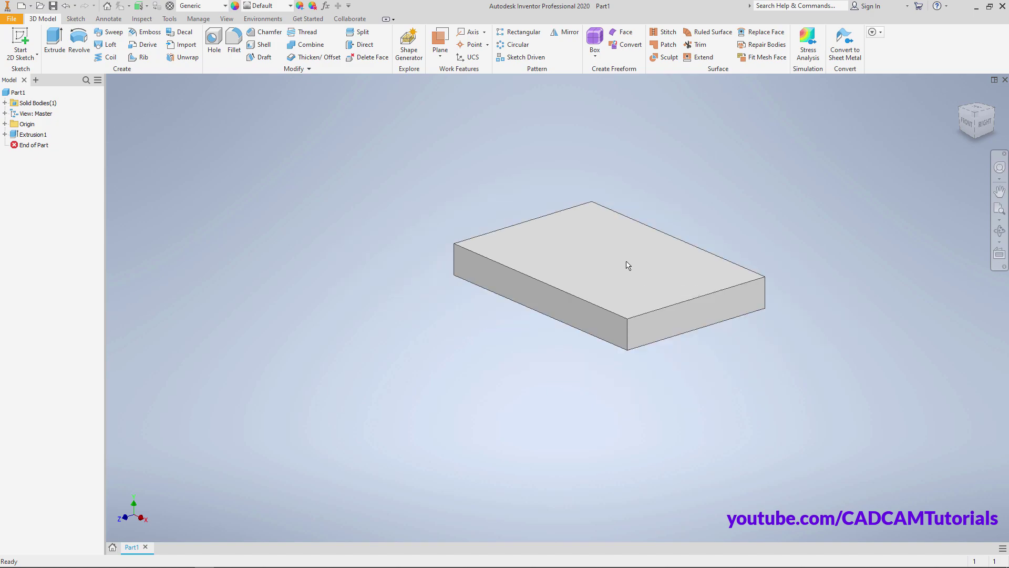
key(alt+Tab)
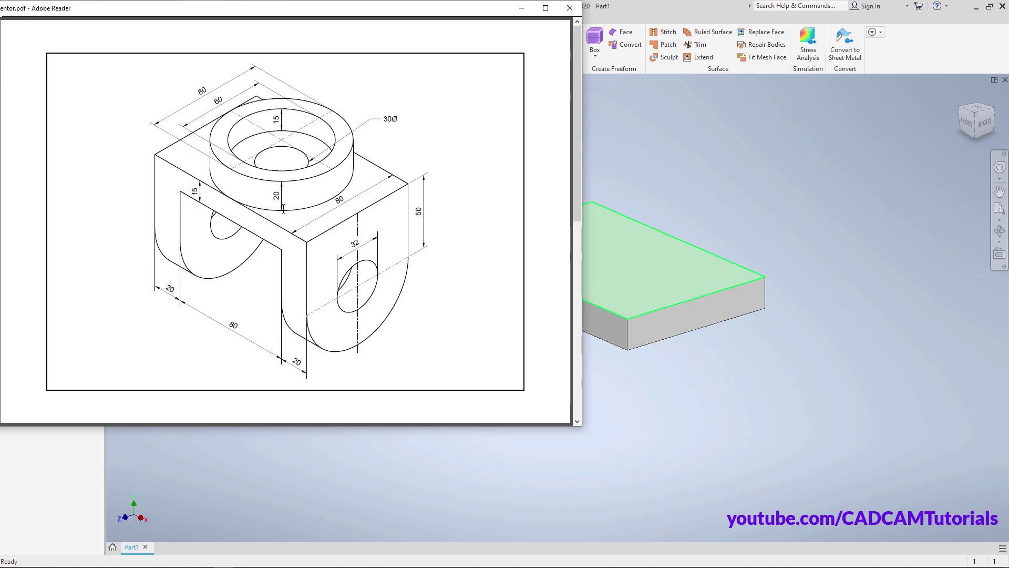
click(747, 357)
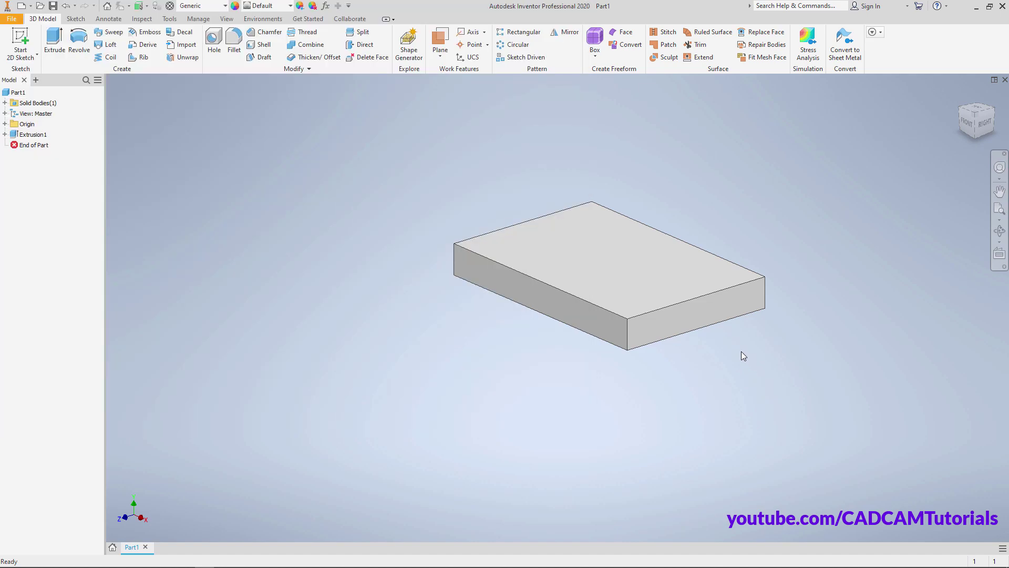
right_click(740, 351)
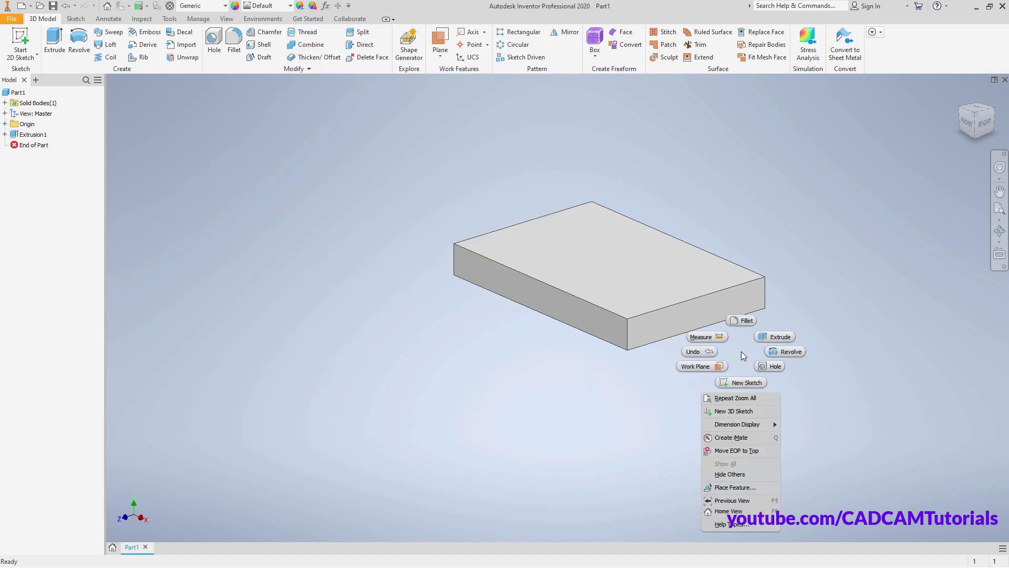
click(778, 338)
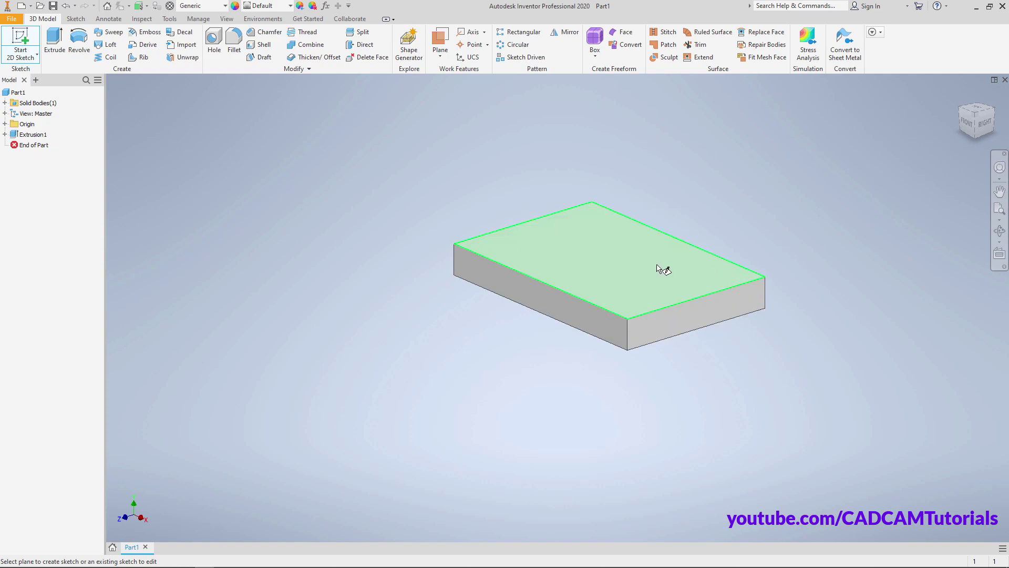
click(637, 279)
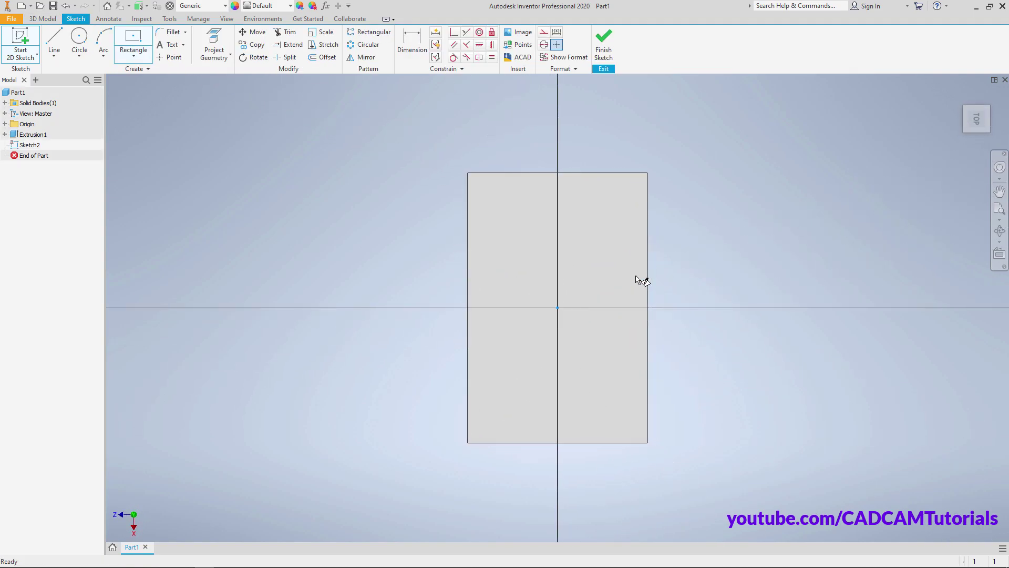
- Draw an 80 mm diameter center-point circle at the origin on the plate's top face and finish the sketch
right_click(636, 275)
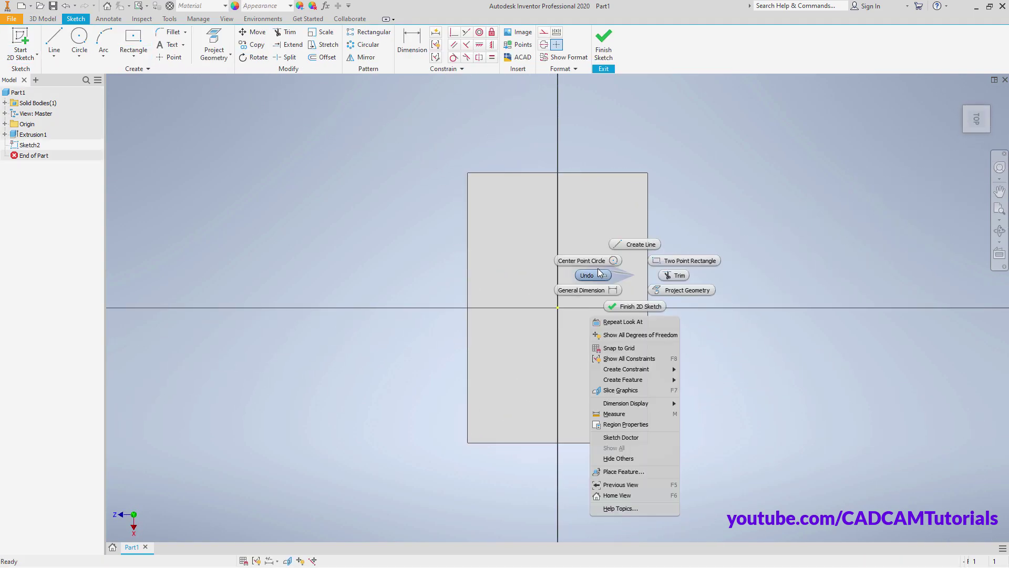
click(584, 261)
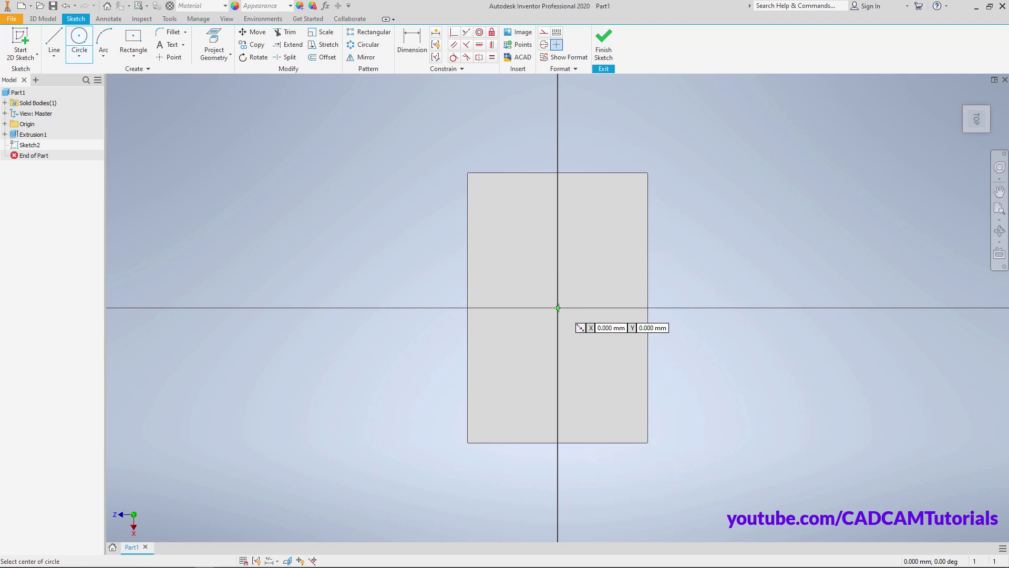
click(557, 307)
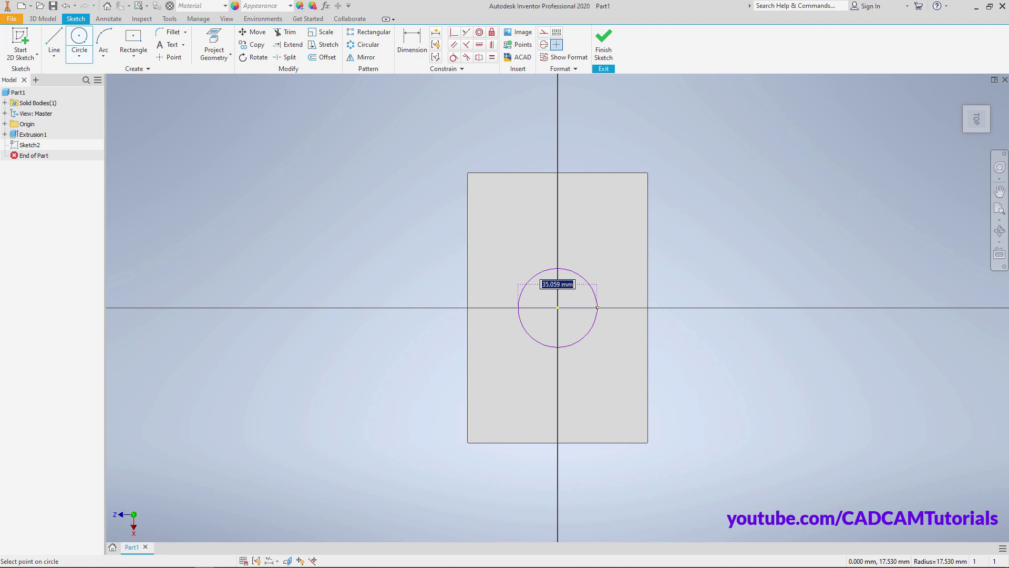
text(80)
key(Return)
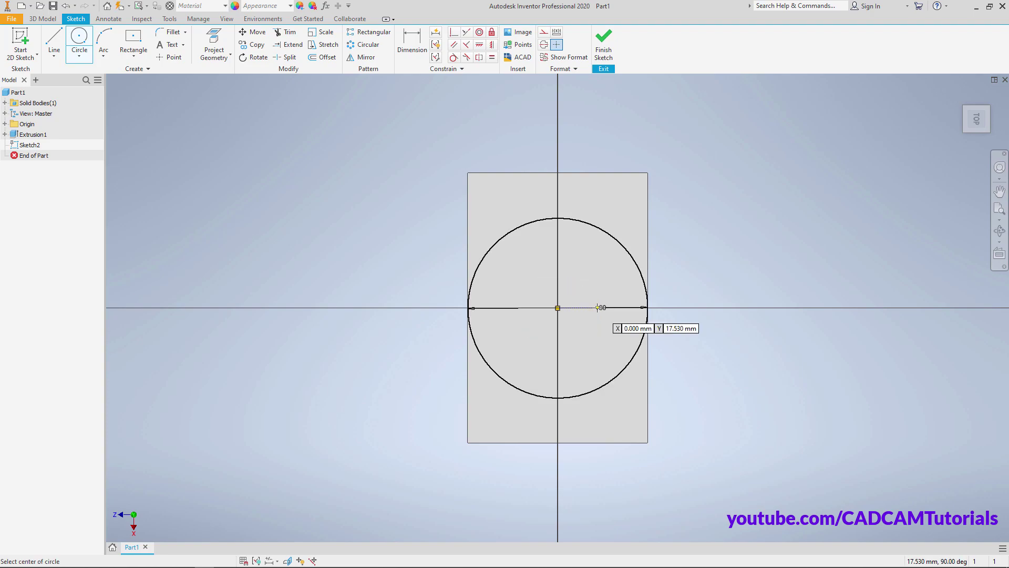
right_click(696, 251)
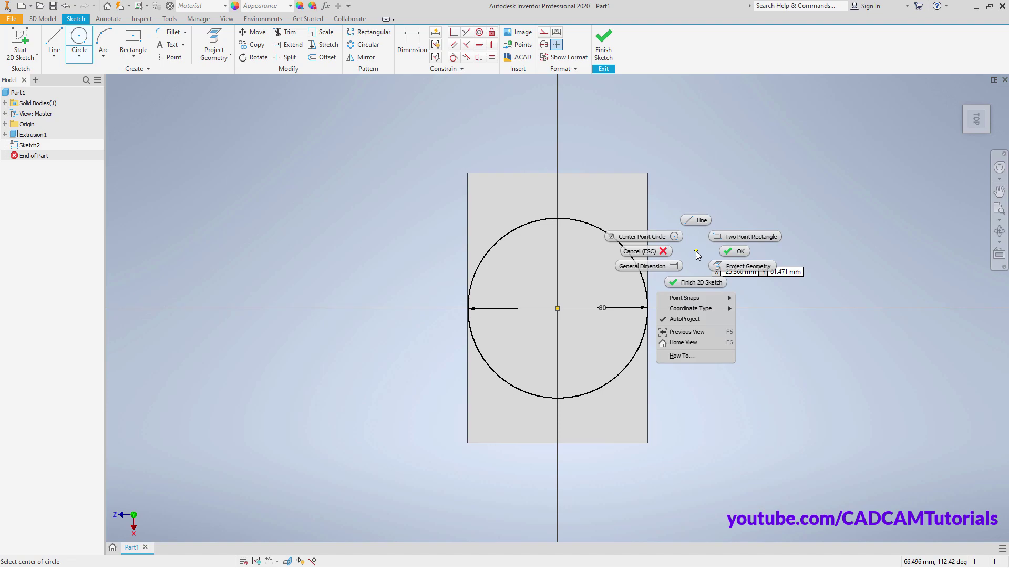
click(698, 284)
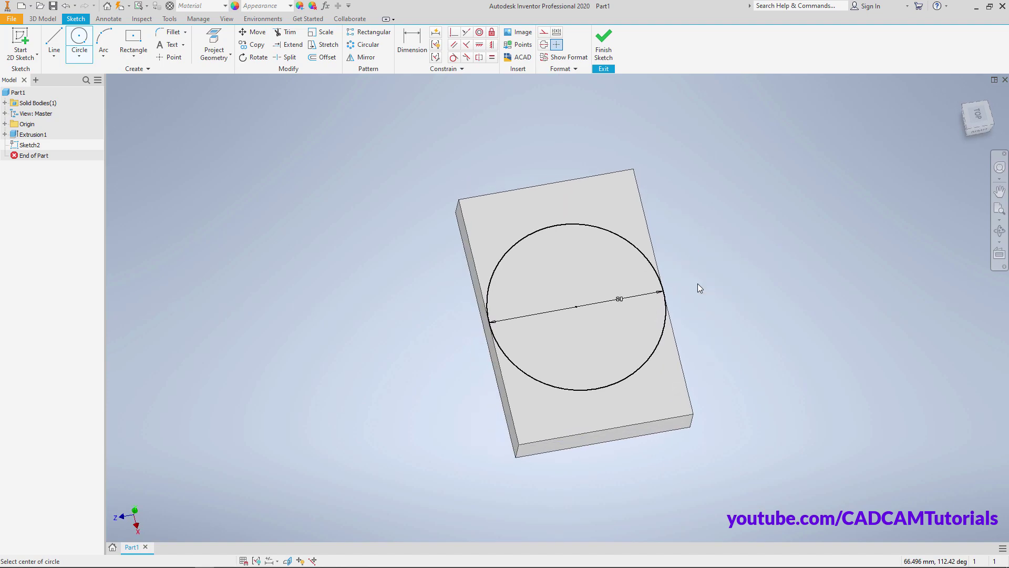
- Extrude the 80 mm circle 20 mm upward, joined to the plate, to form the boss
key(e)
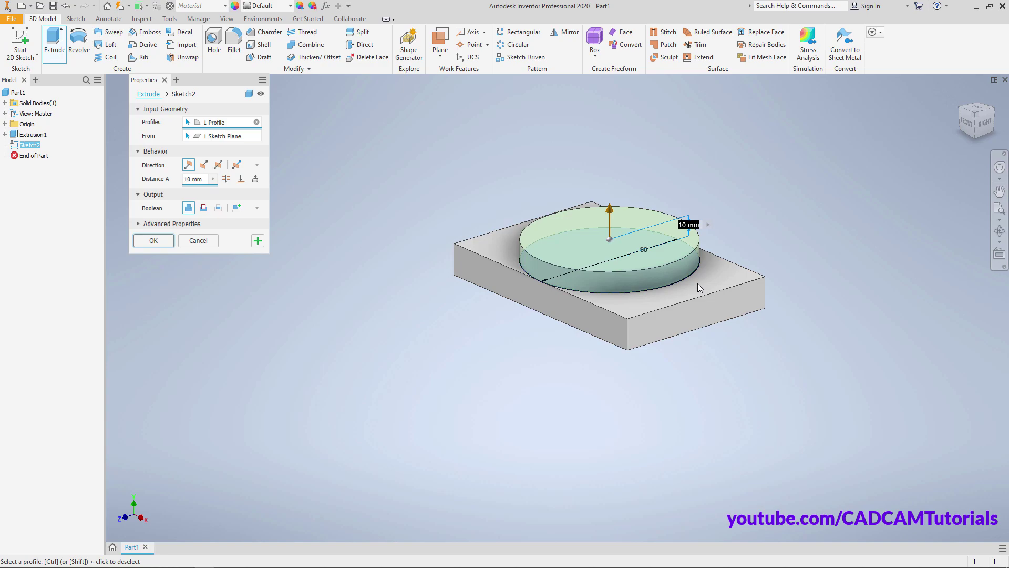
text(20)
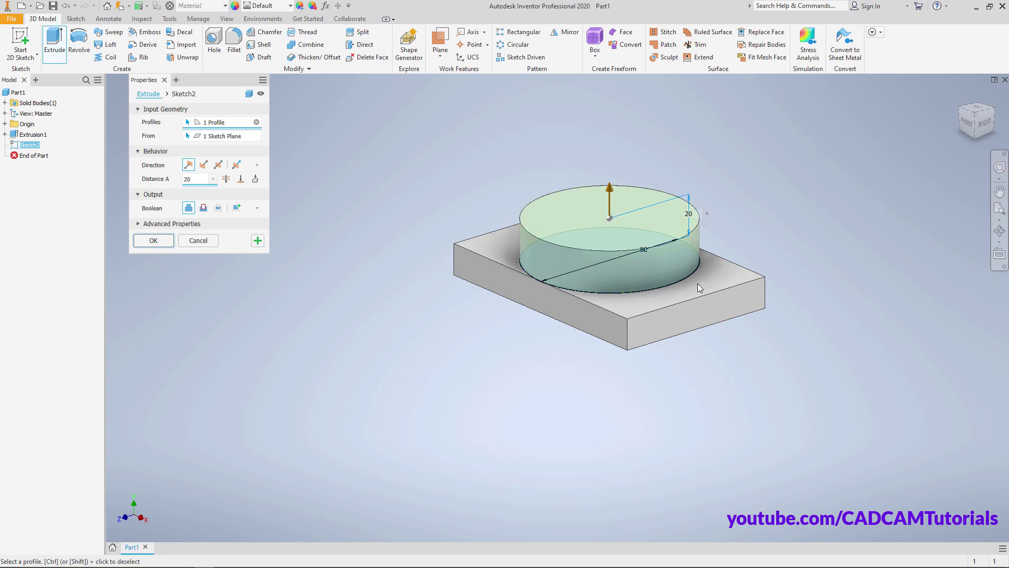
right_click(736, 218)
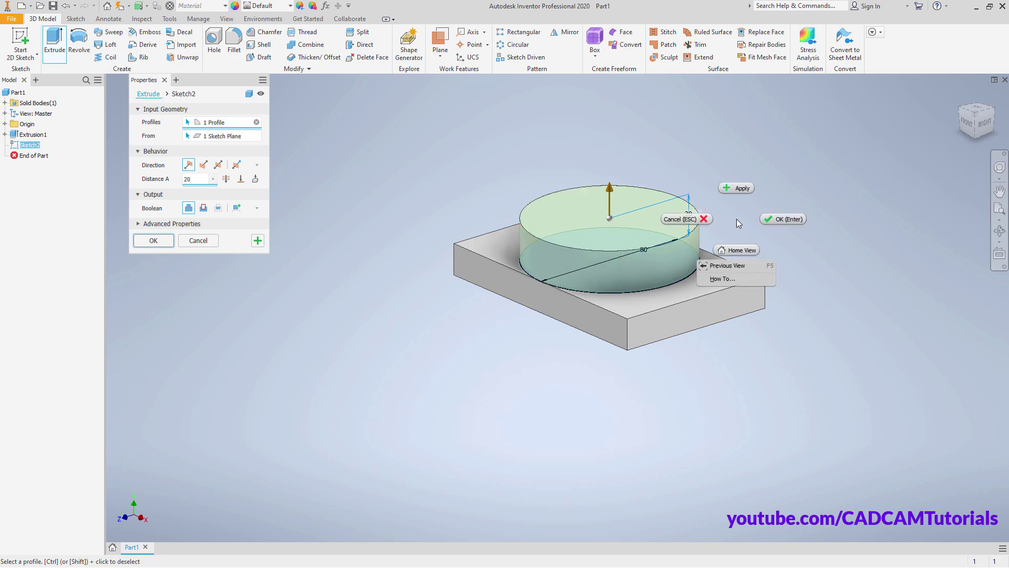
click(784, 219)
- Check the boss recess dimensions in the PDF drawing and start a 2D sketch on the boss's top face in Inventor
key(alt+Tab)
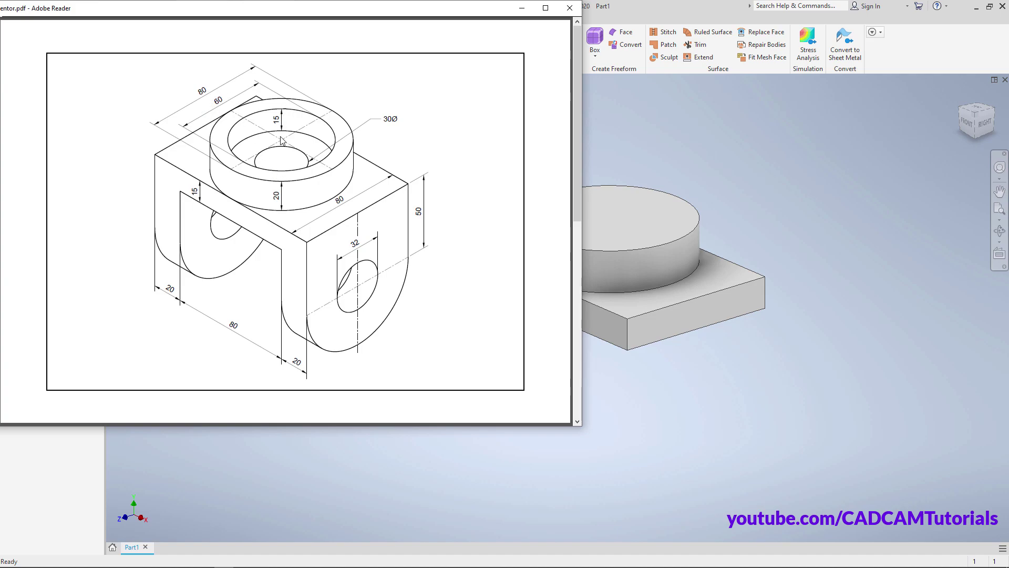
click(763, 198)
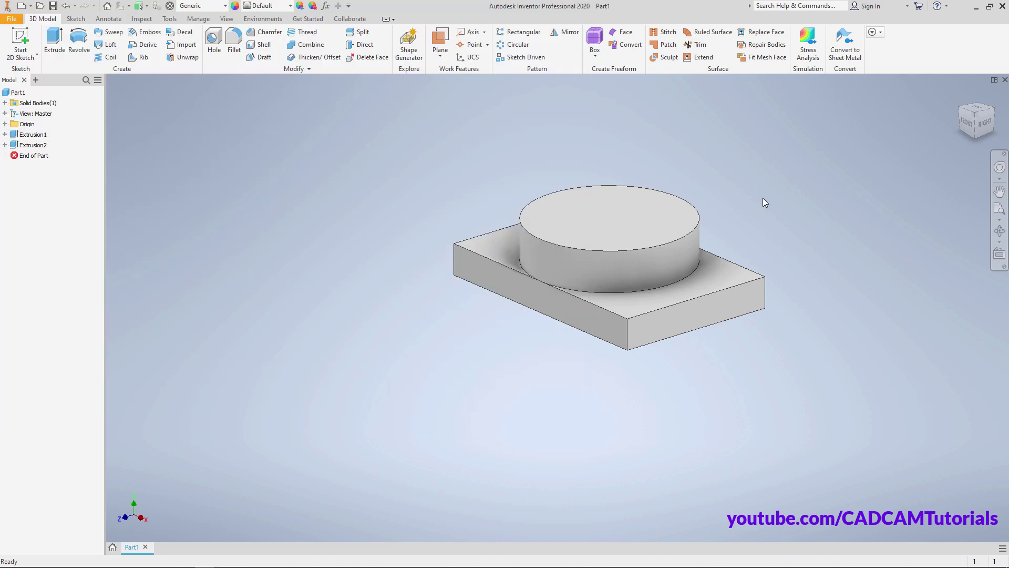
right_click(763, 199)
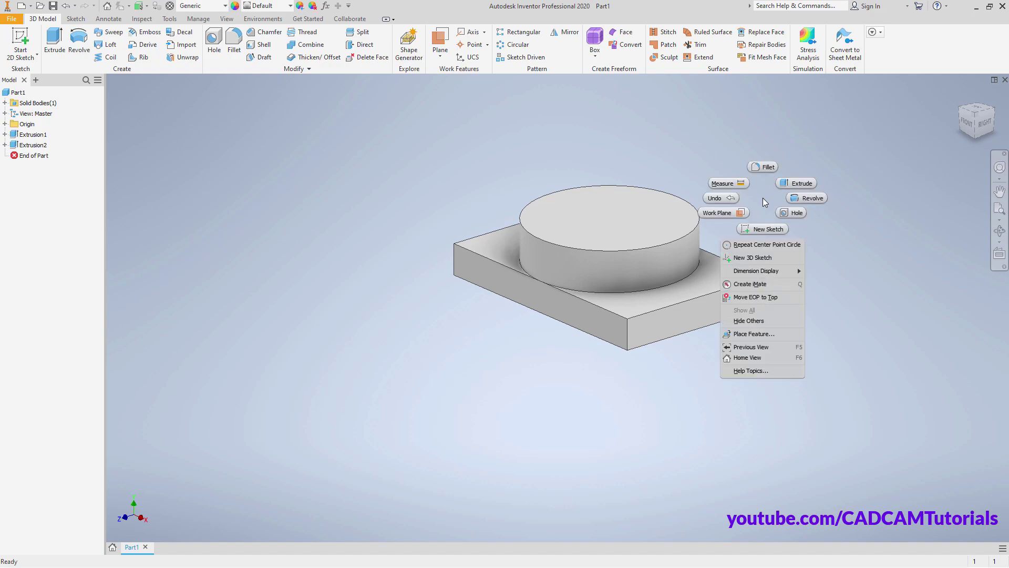
click(799, 183)
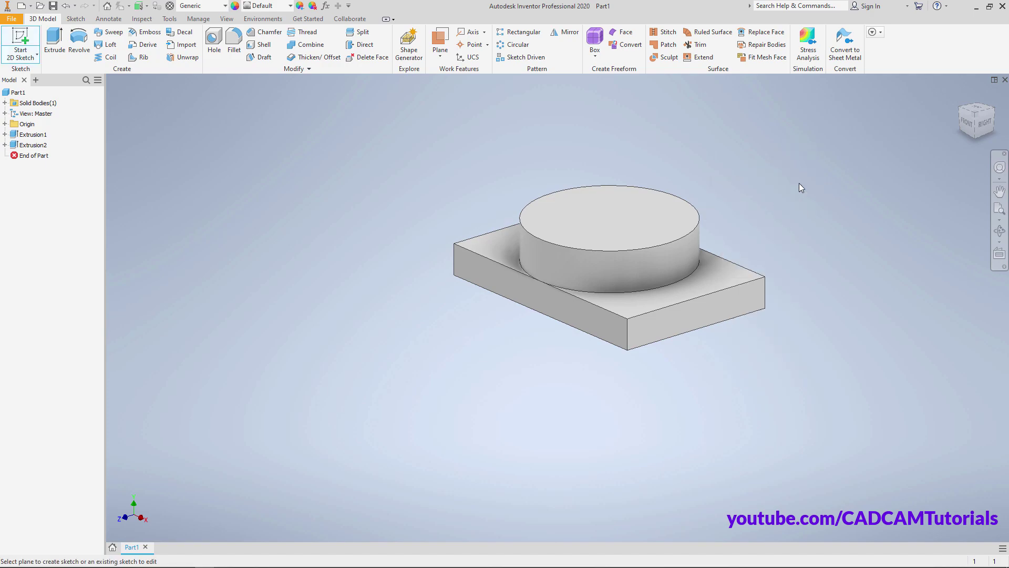
click(639, 225)
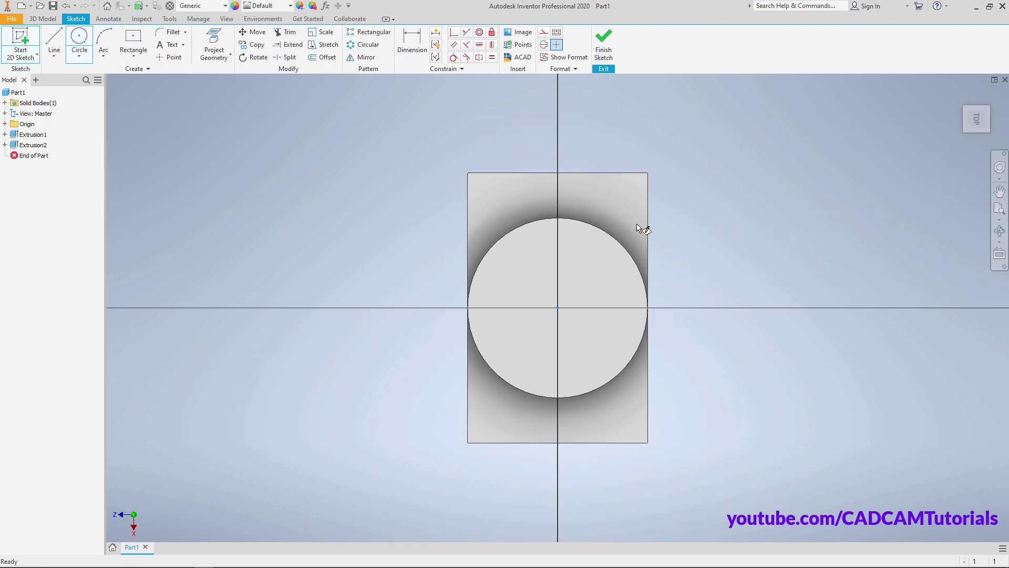
- Draw a 60 mm diameter center-point circle at the origin on the boss's top face and finish the sketch
right_click(638, 224)
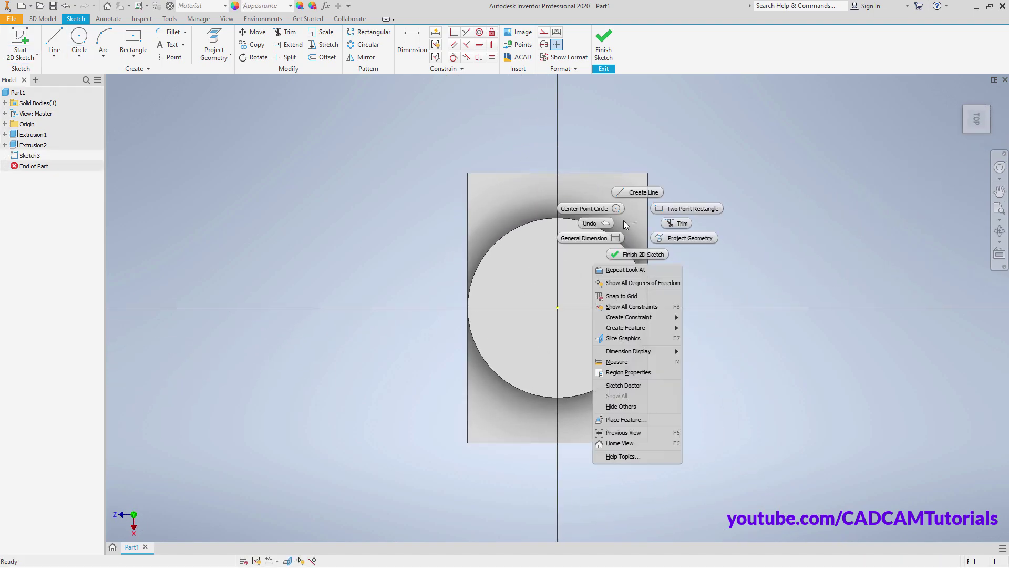
click(588, 207)
click(557, 308)
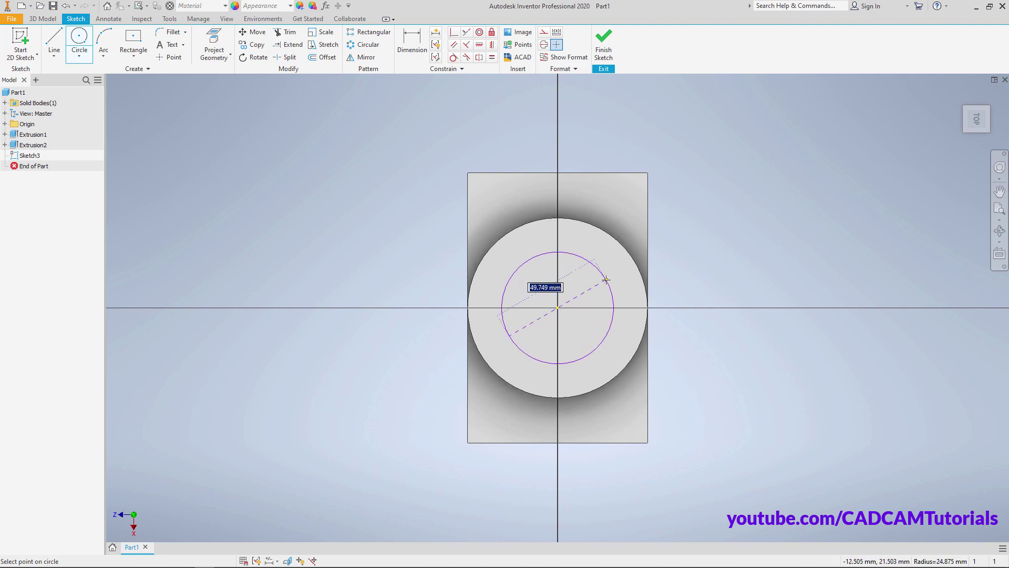
text(60.000)
key(Return)
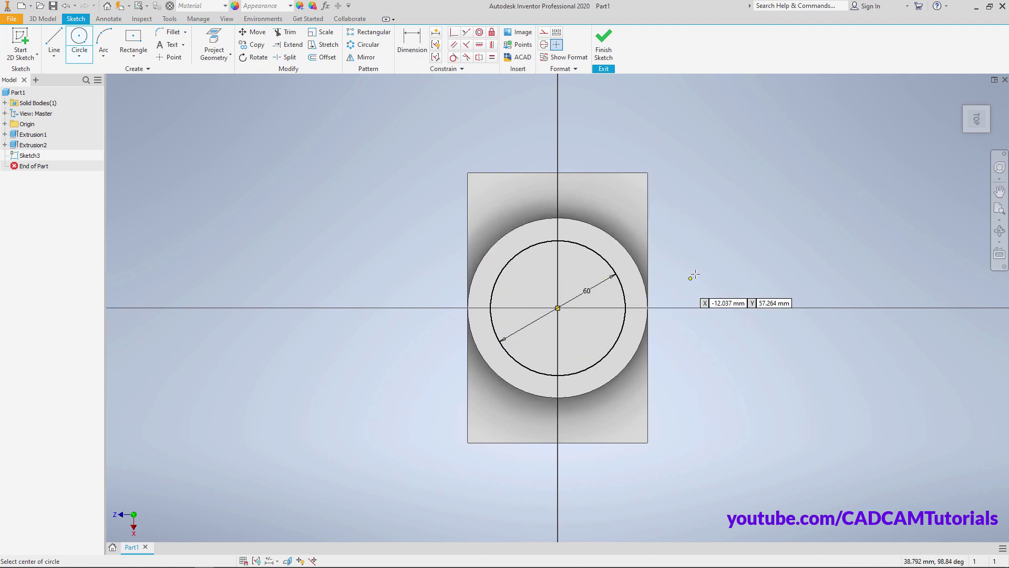
right_click(710, 250)
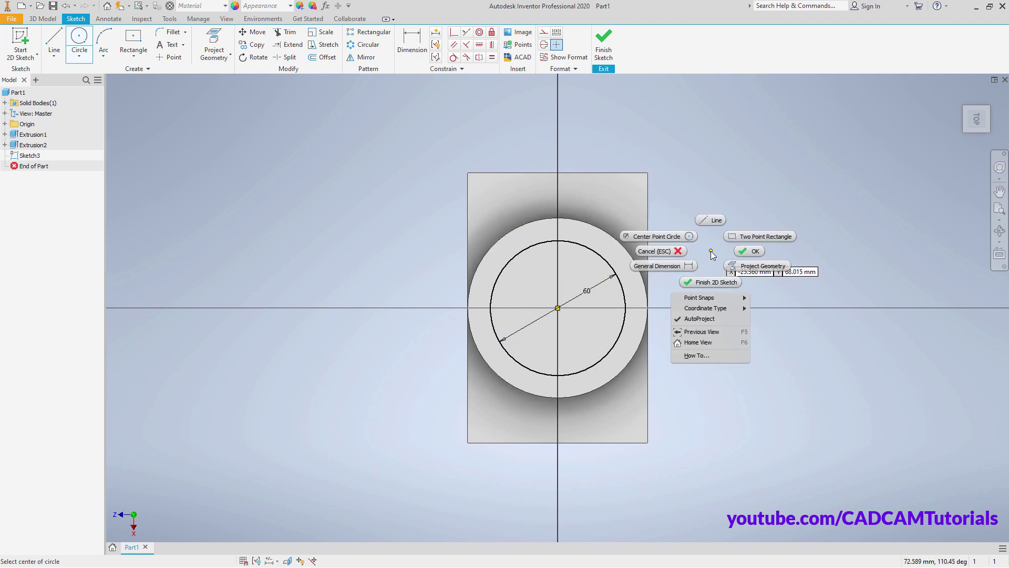
click(710, 282)
- Extrude the 60 mm circle as a cut 15 mm down into the boss
key(e)
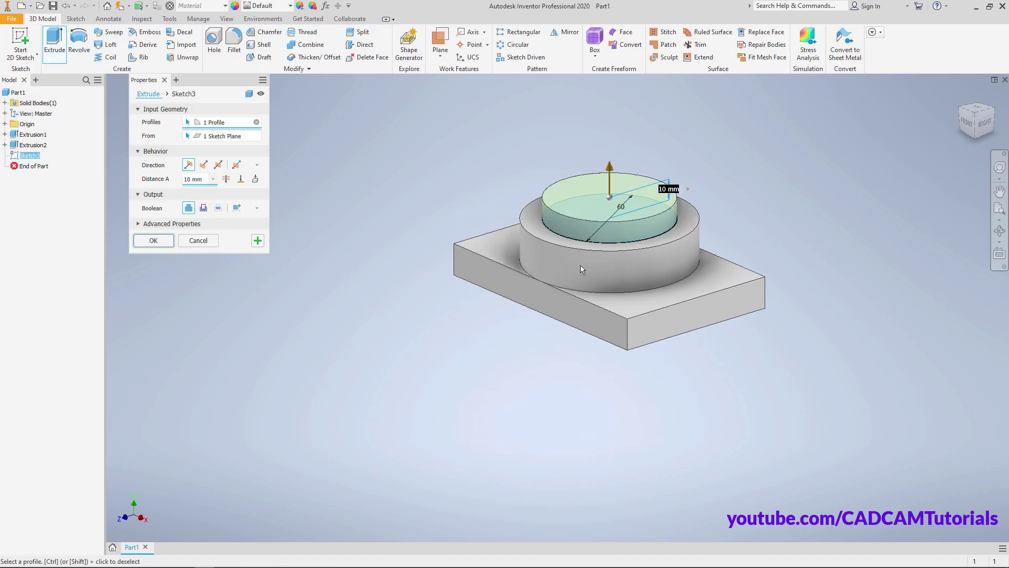
click(204, 165)
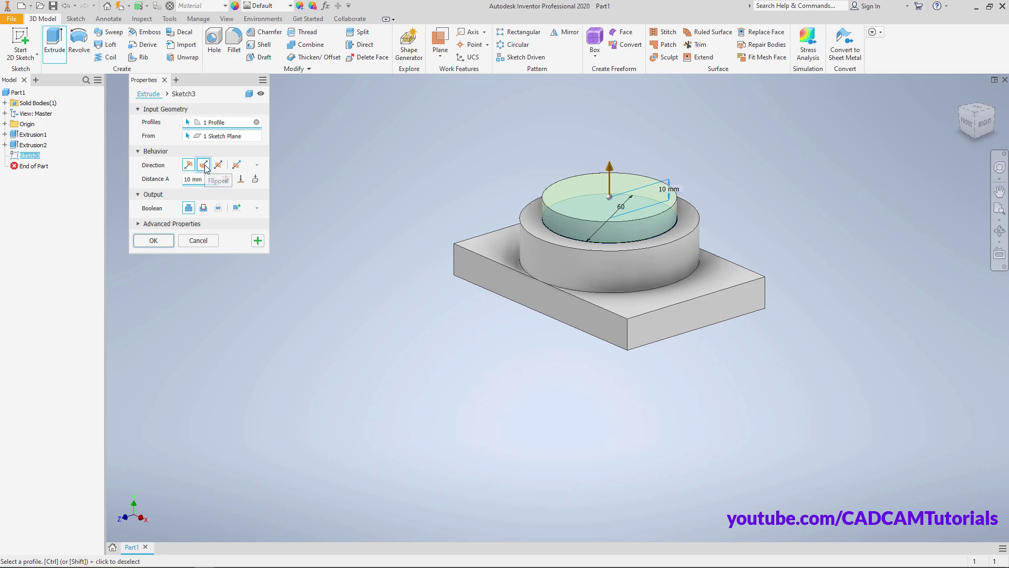
text(15)
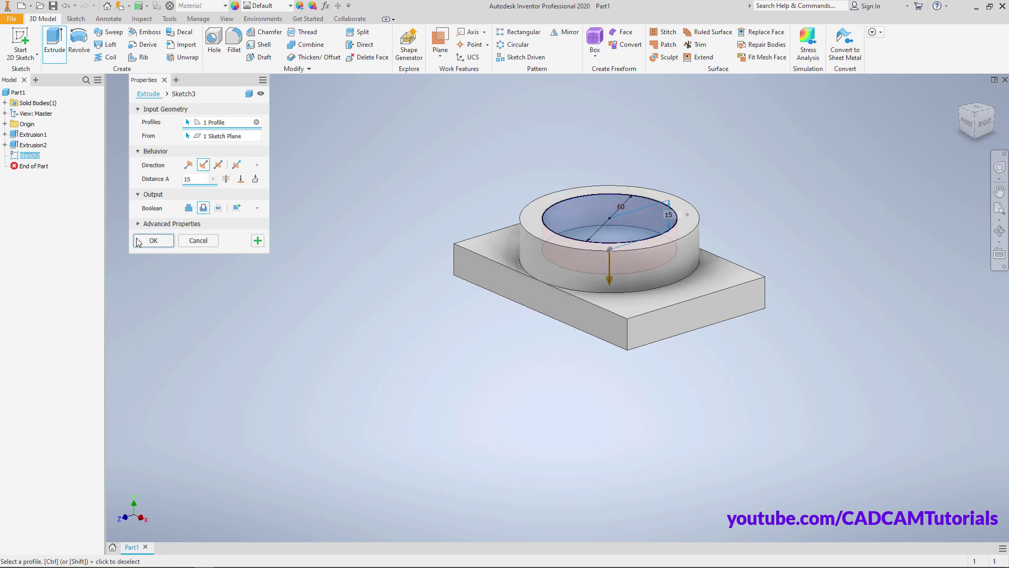
click(153, 241)
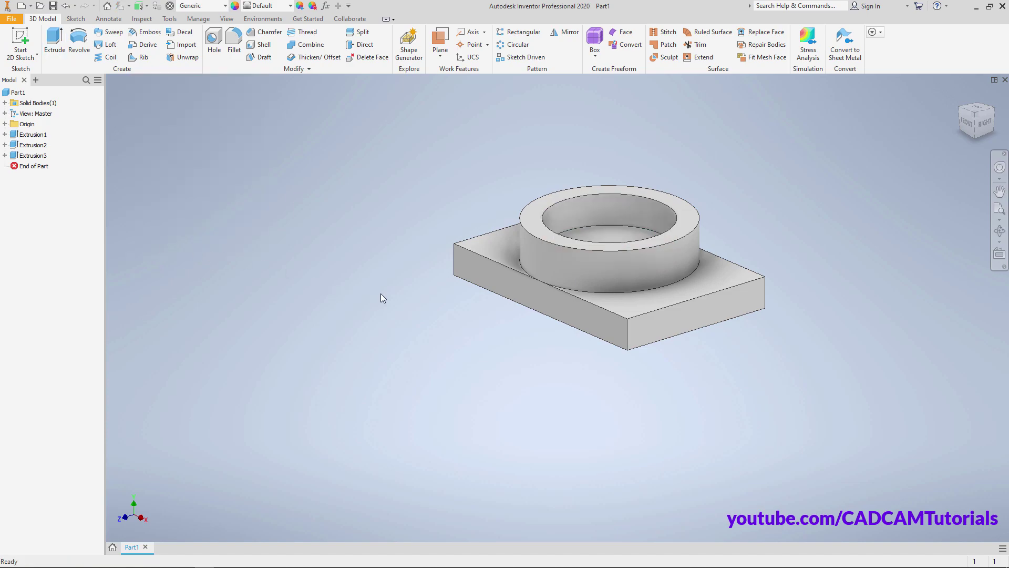
- Check the central hole's diameter in the PDF drawing and start a 2D sketch on the recess floor in Inventor
key(alt+Tab)
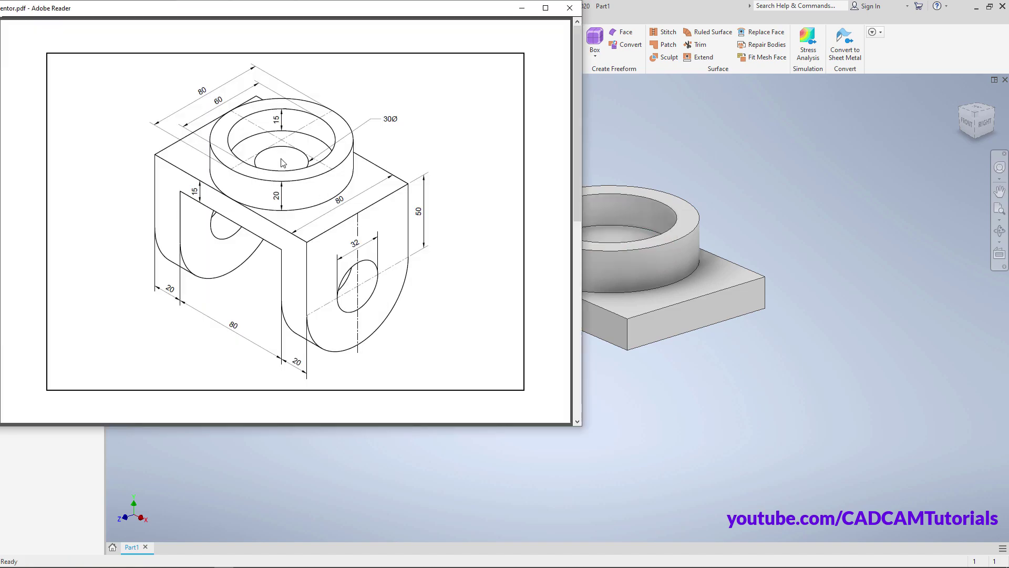
key(alt+Tab)
right_click(761, 152)
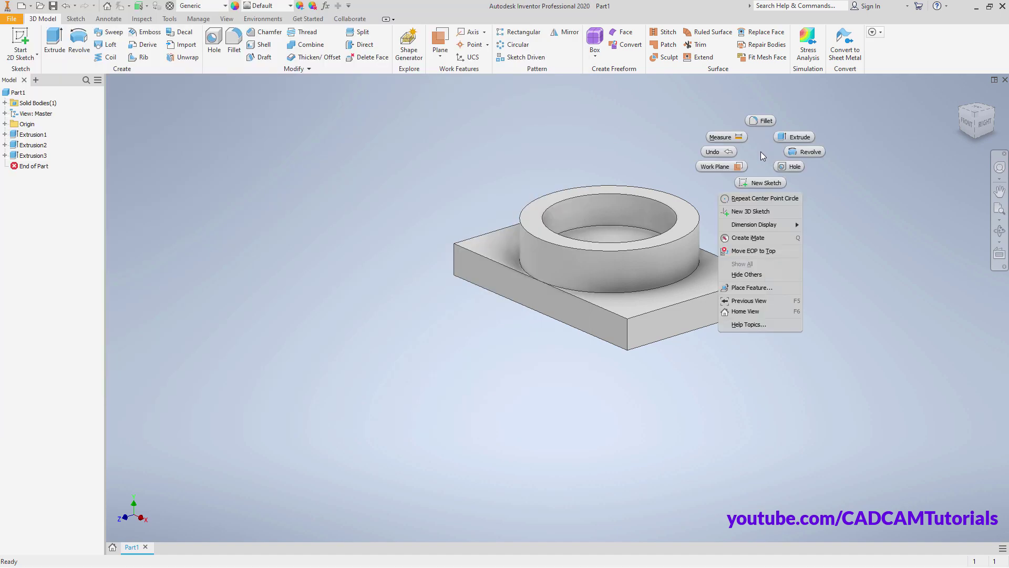
click(795, 136)
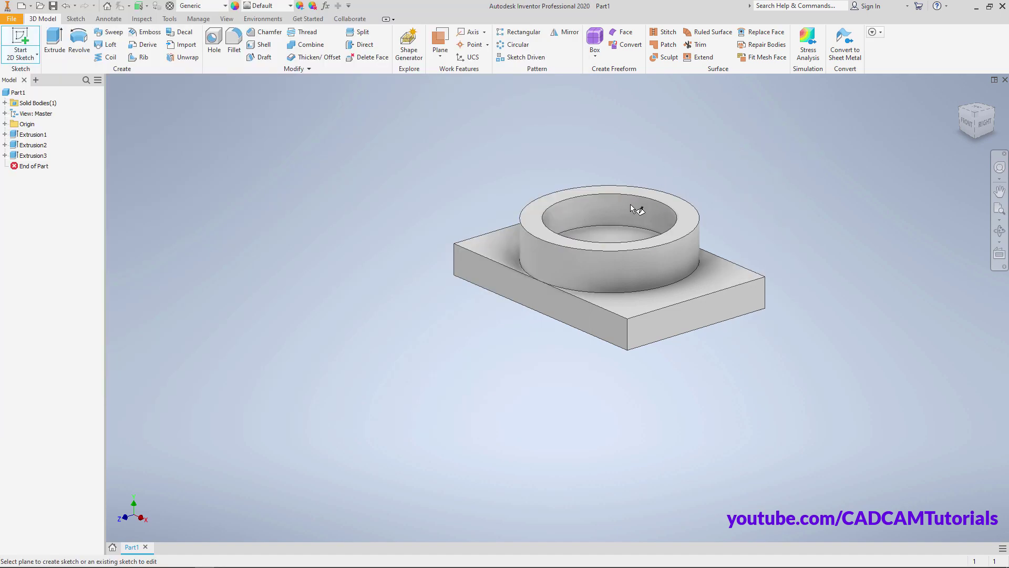
click(614, 232)
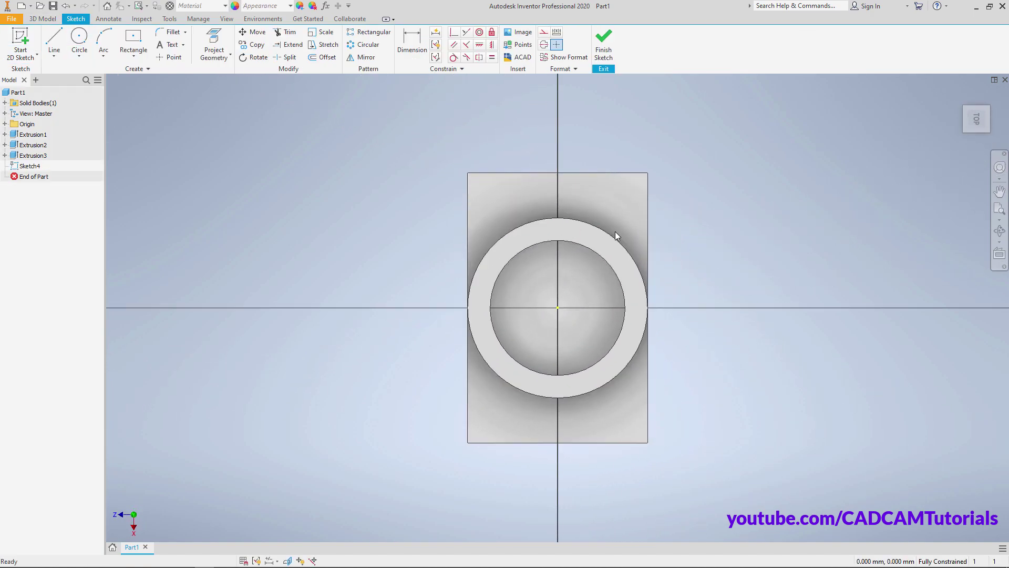
- Draw a 30 mm diameter center-point circle at the origin on the recess floor and finish the sketch
right_click(689, 200)
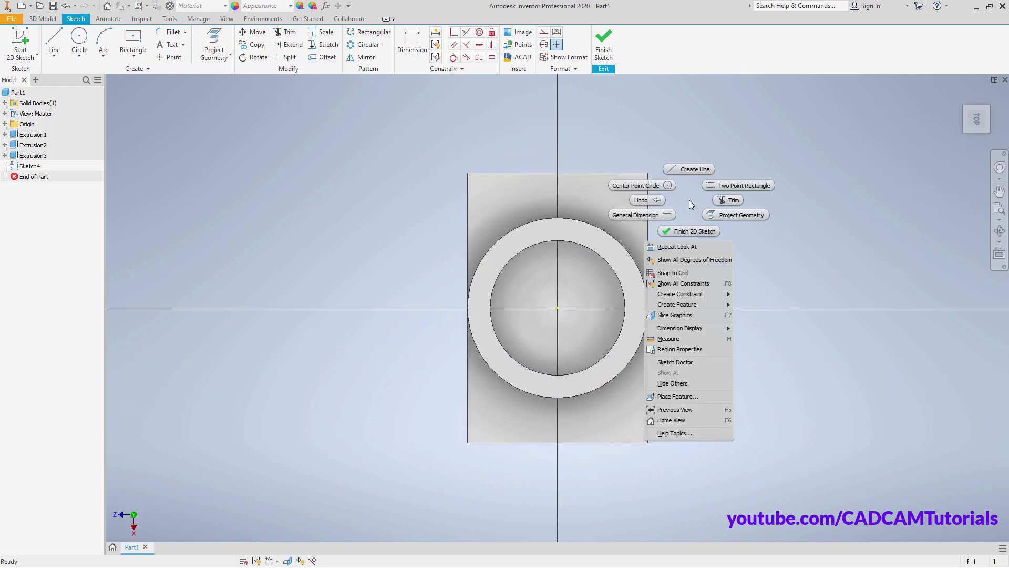
click(630, 186)
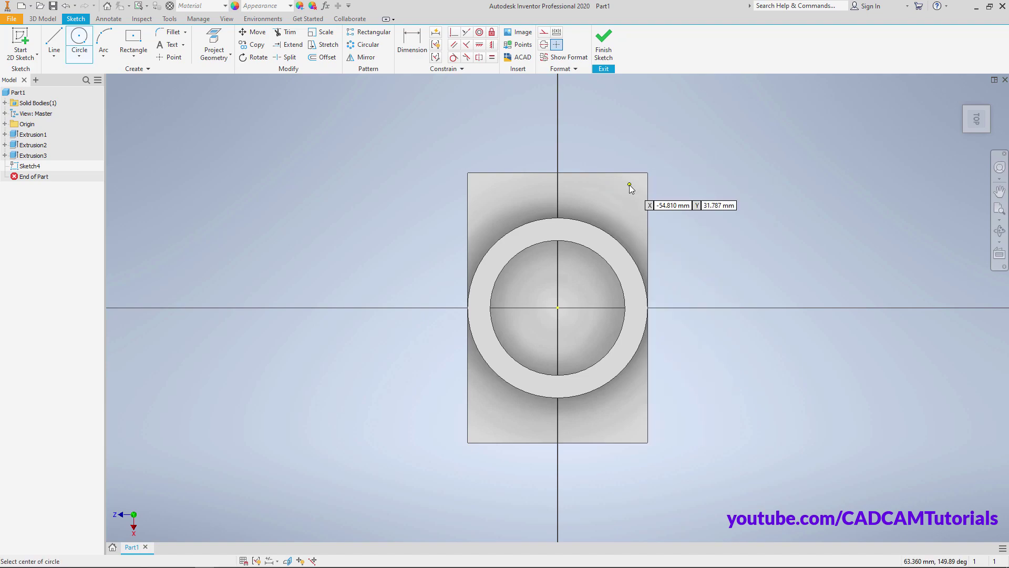
click(558, 307)
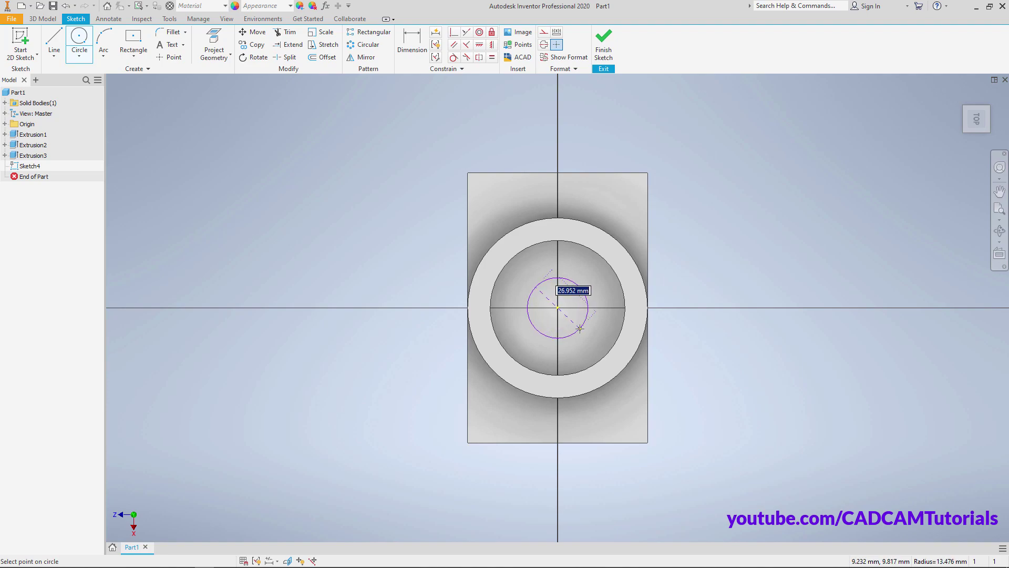
text(30)
key(Return)
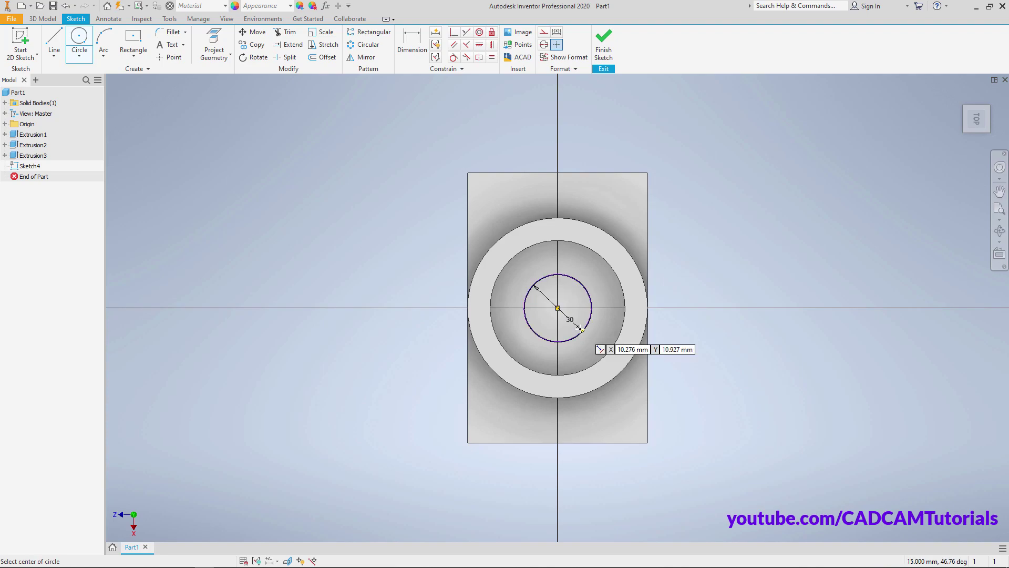
right_click(714, 193)
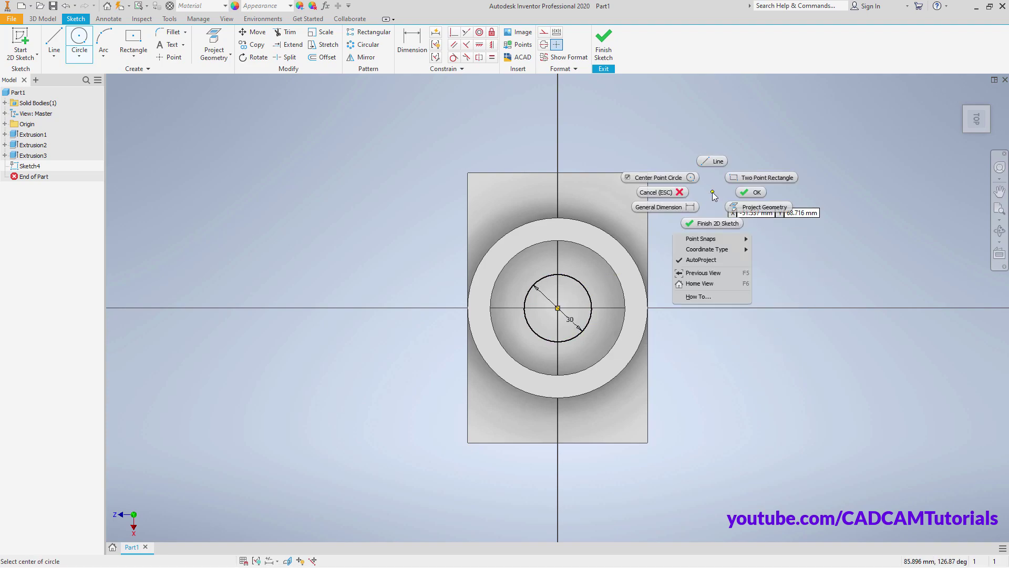
click(713, 226)
- Extrude the 30 mm circle downward as a Through All cut in the flipped direction
key(e)
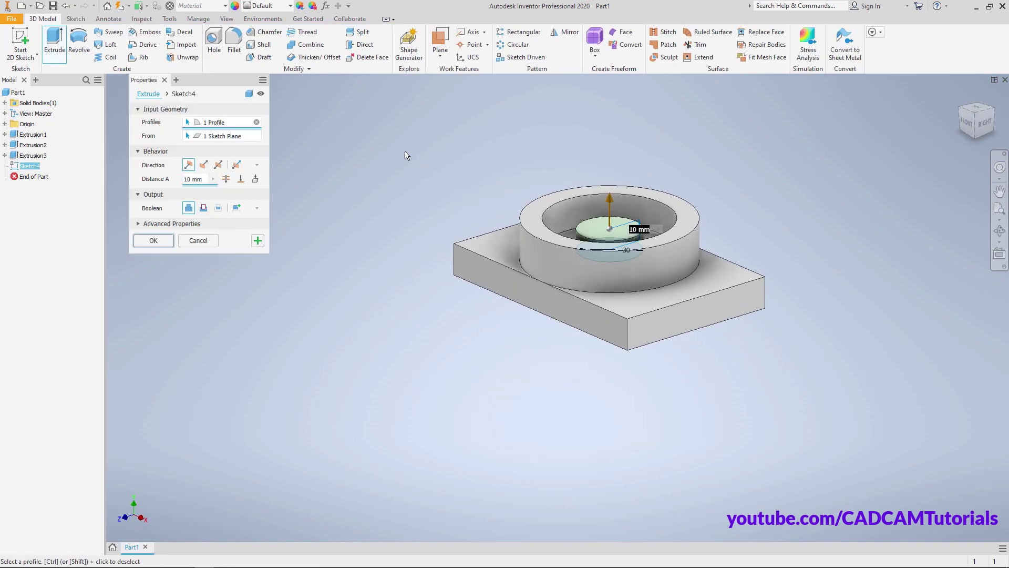
click(203, 164)
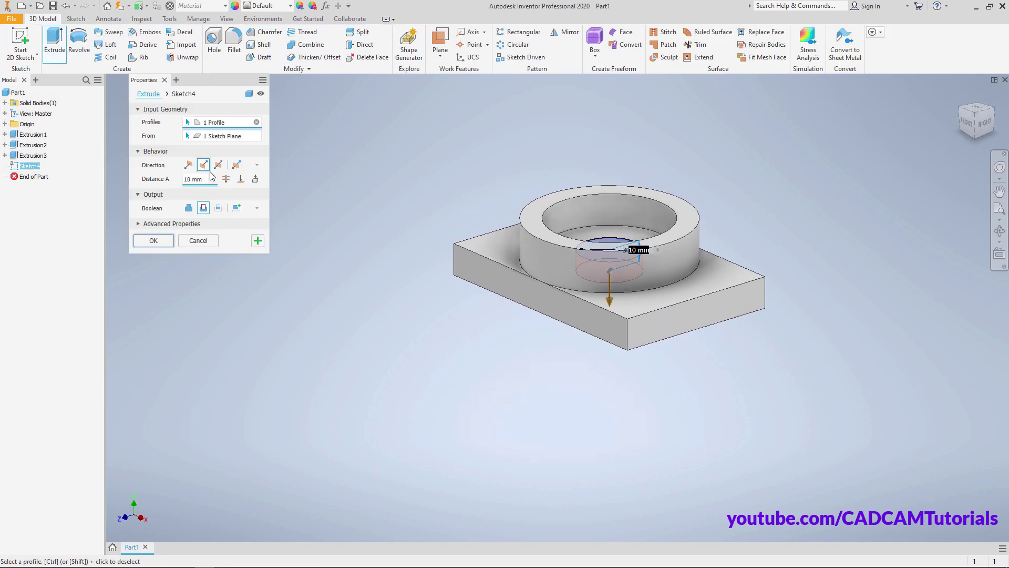
click(225, 179)
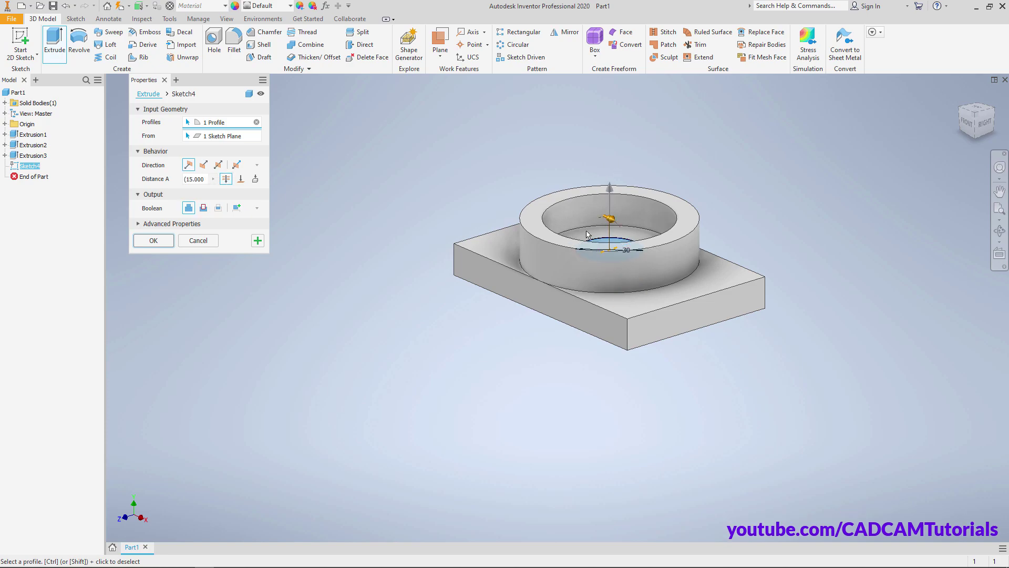
click(204, 165)
click(153, 240)
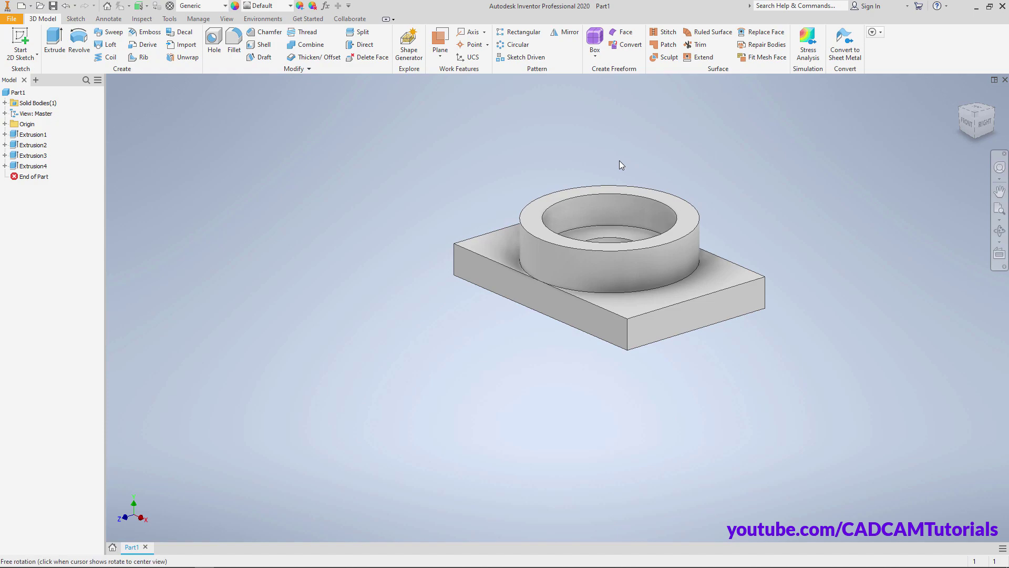
- Check the side leg's dimensions in the PDF drawing and start a 2D sketch on the base plate's 80 mm wide end face in Inventor
mouse_move(619, 160)
shift+middle_down()
mouse_move(619, 209)
mouse_move(622, 162)
shift+middle_up()
key(alt+Tab)
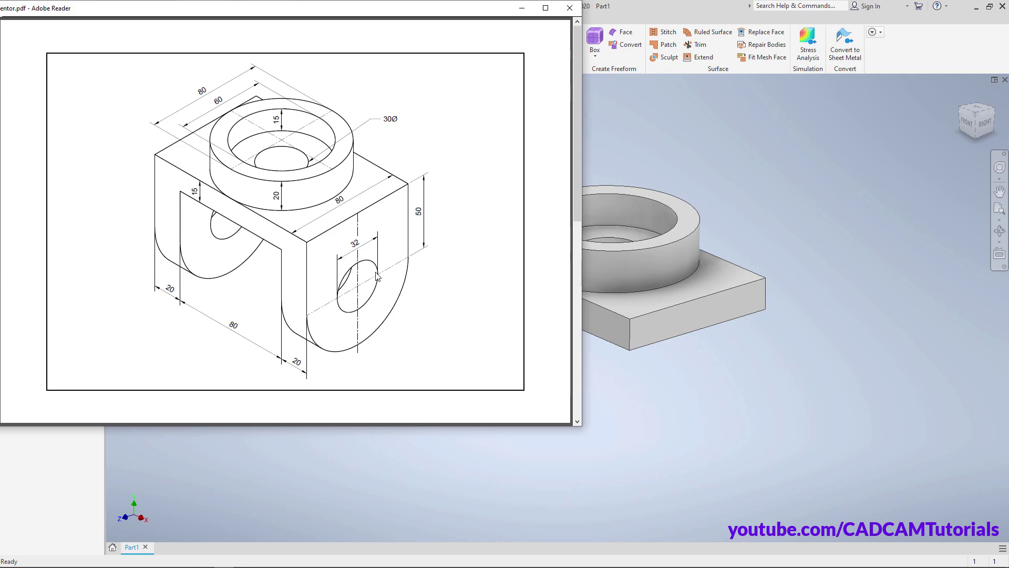
click(728, 352)
right_click(728, 352)
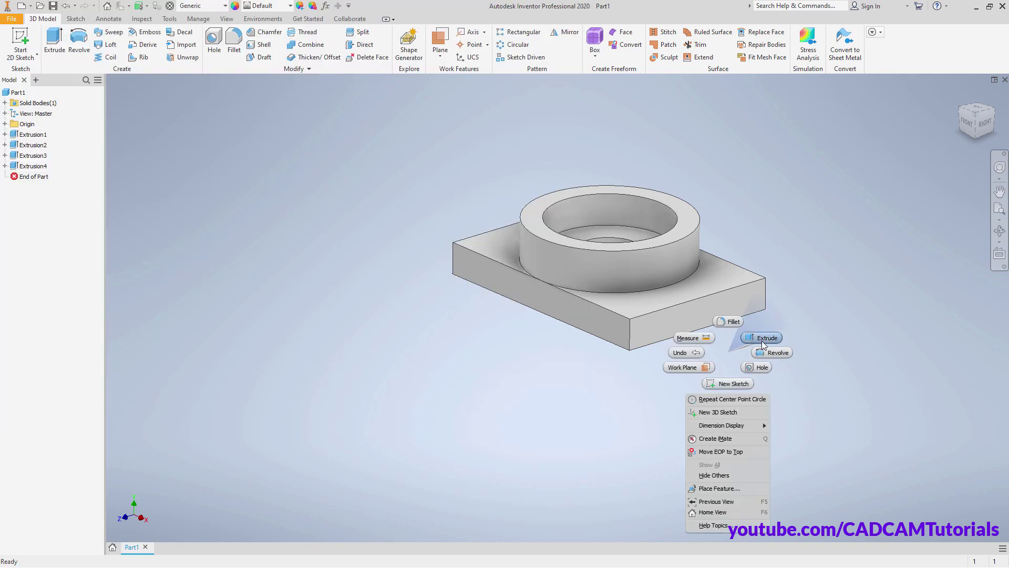
click(762, 339)
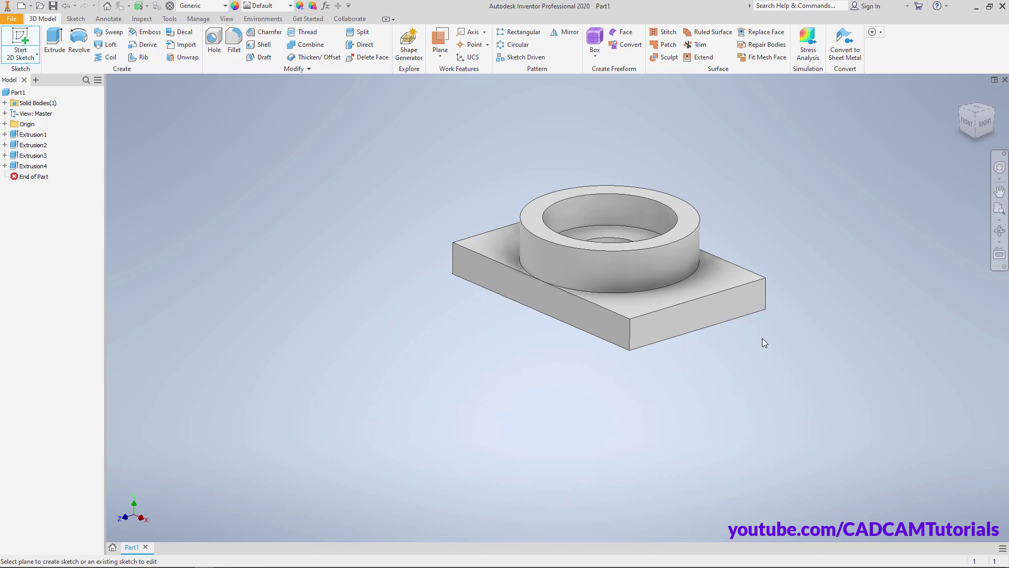
click(706, 315)
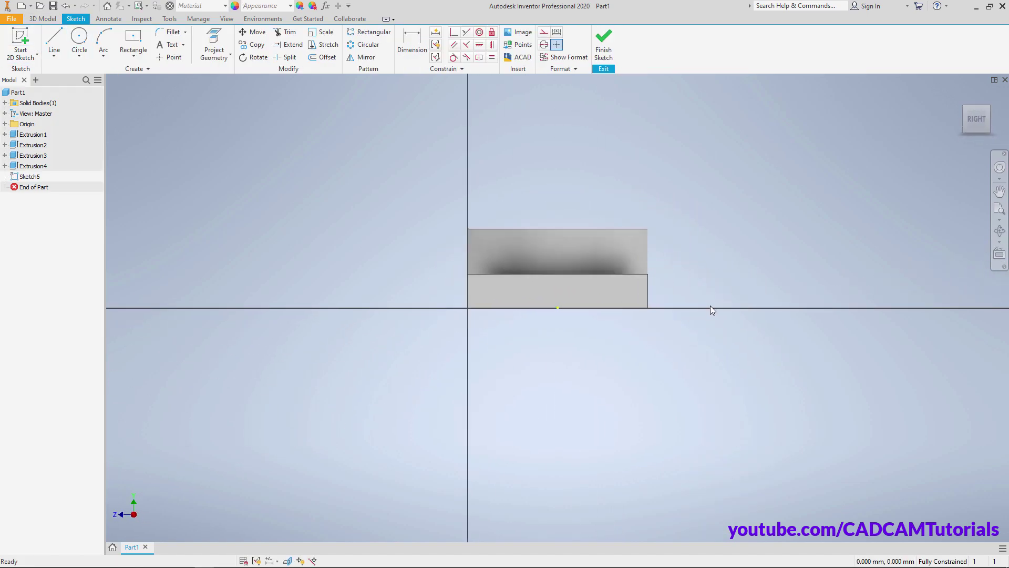
- Draw a two-point rectangle 35 mm high below the plate, spanning the full width of its bottom edge
right_click(722, 206)
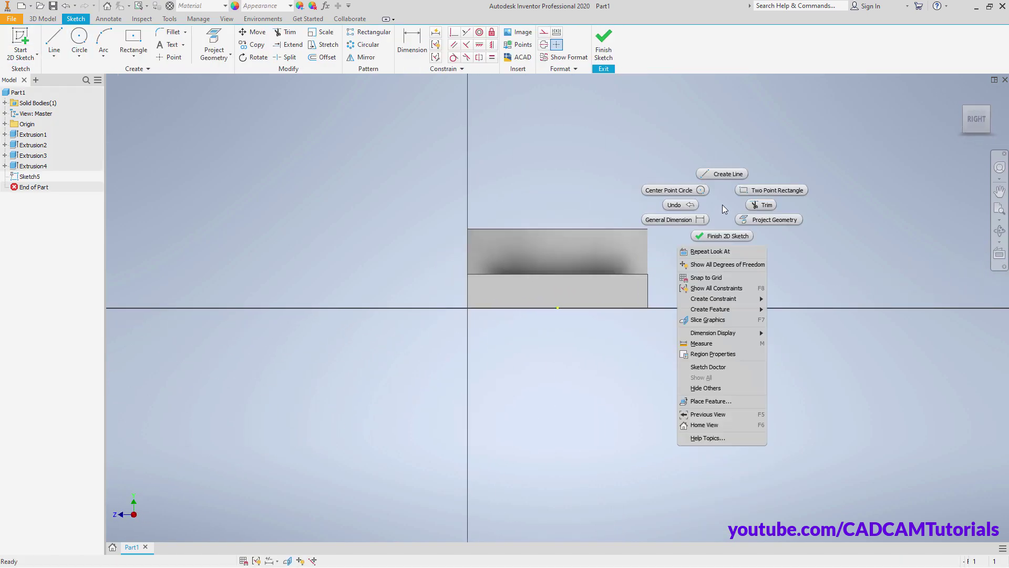
click(760, 195)
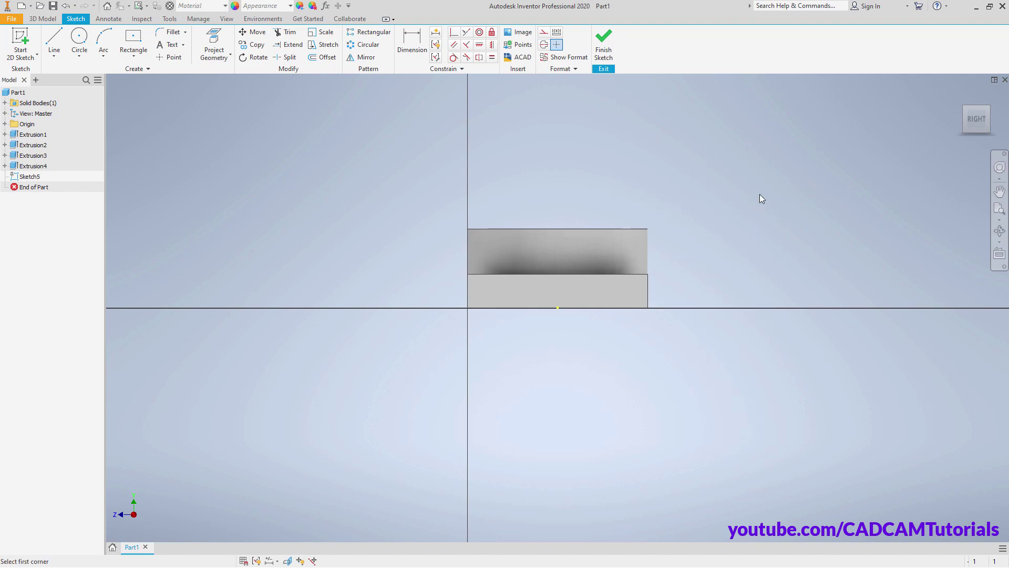
click(468, 308)
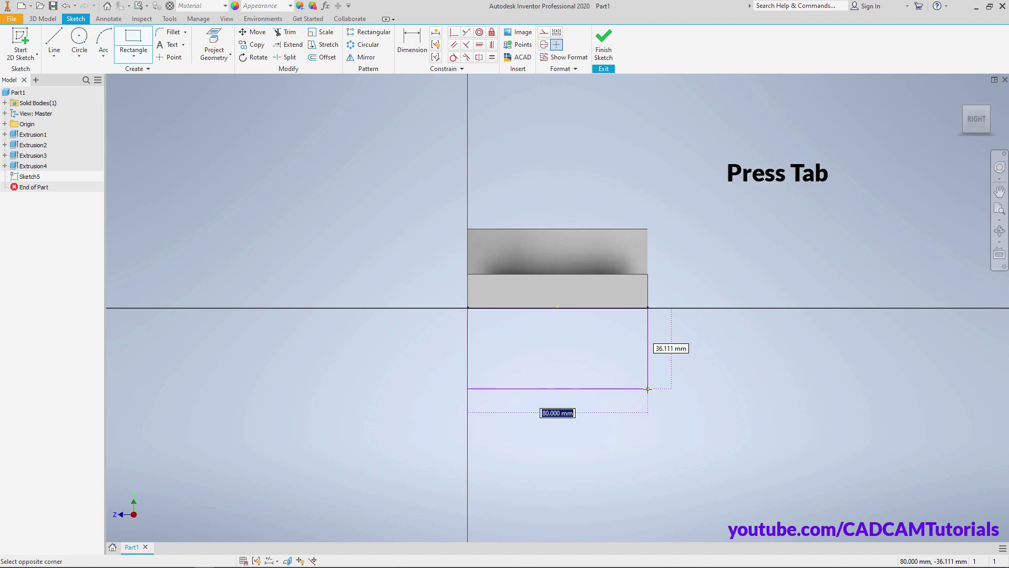
key(Tab)
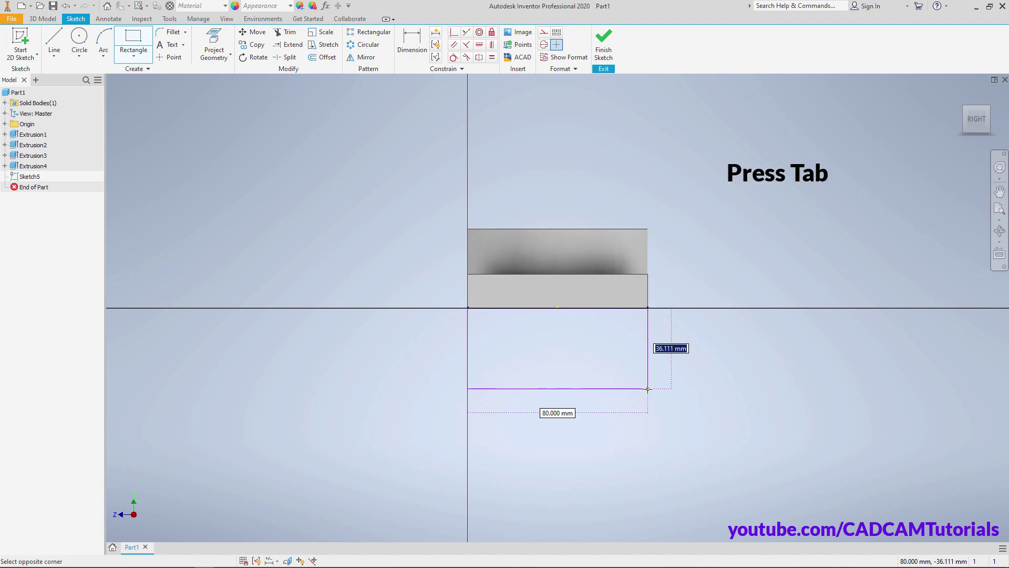
text(35)
key(Return)
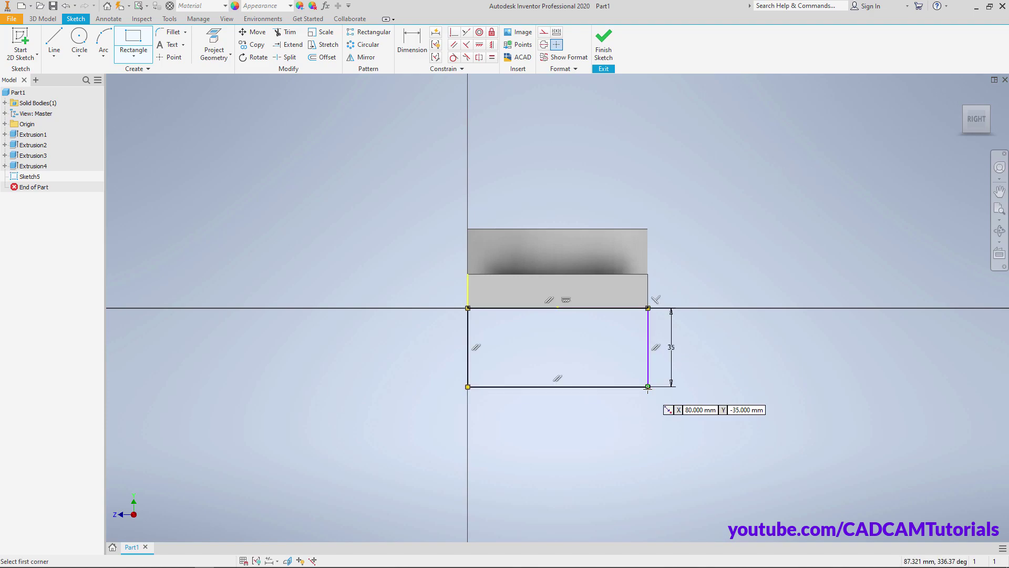
- Draw a center-point circle at the midpoint of the rectangle's bottom edge, reaching out to the edge's endpoint
right_click(723, 334)
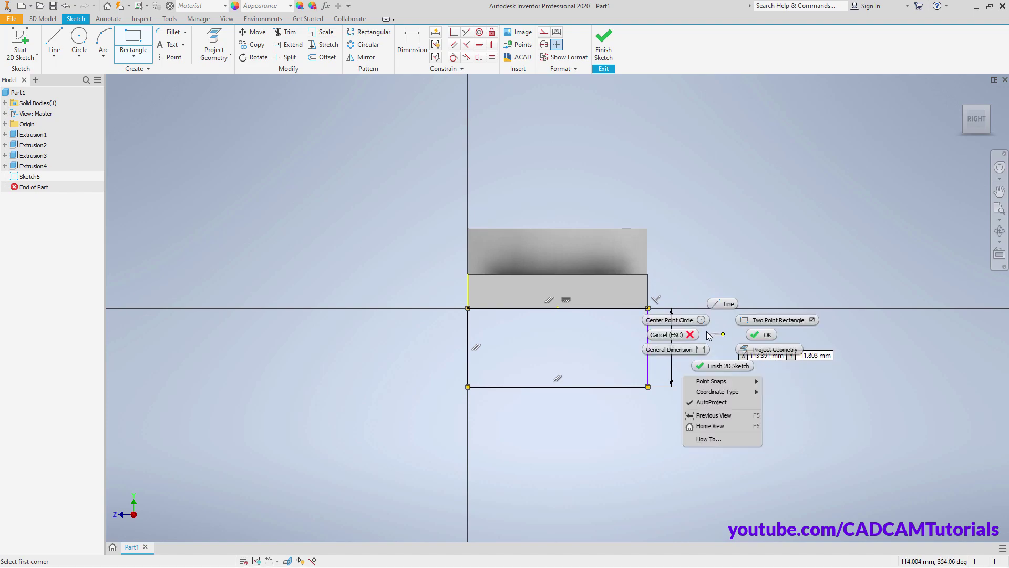
click(680, 321)
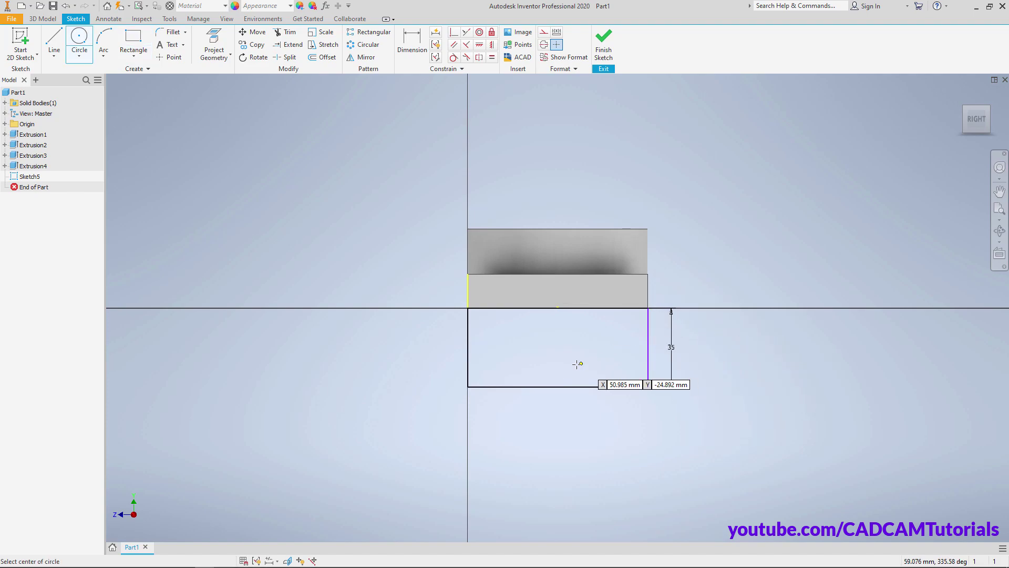
click(557, 386)
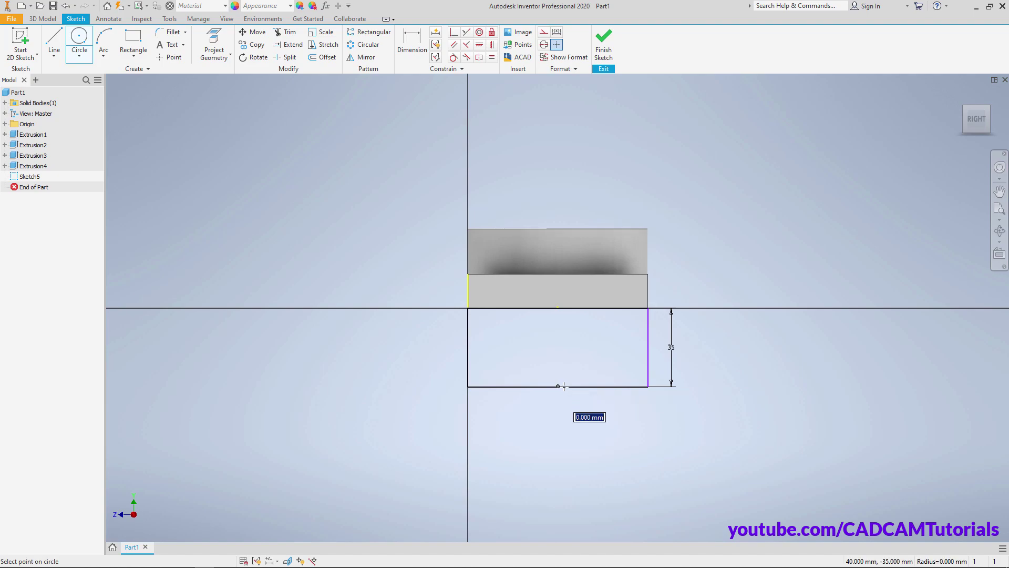
click(648, 386)
right_click(715, 363)
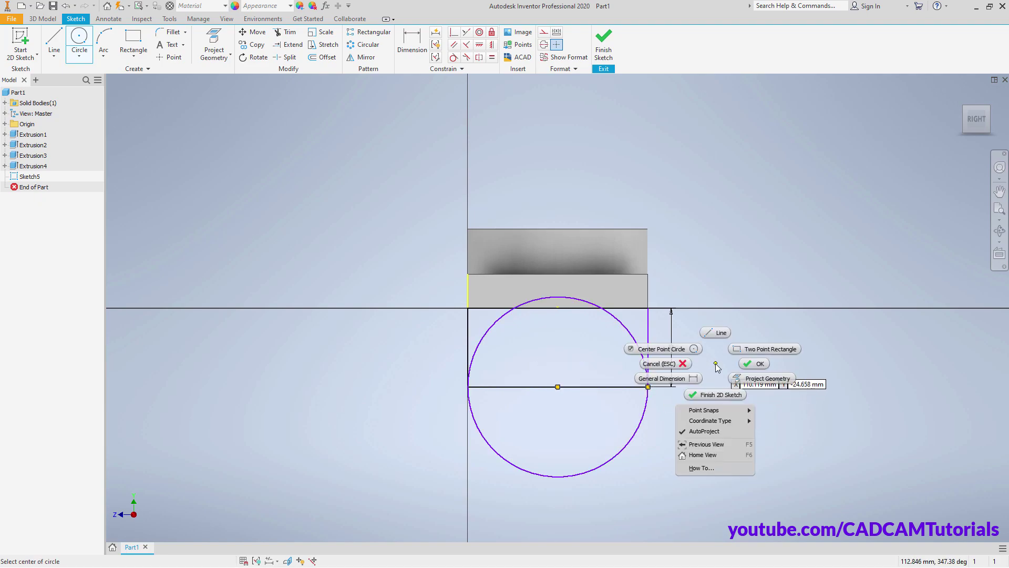
click(755, 364)
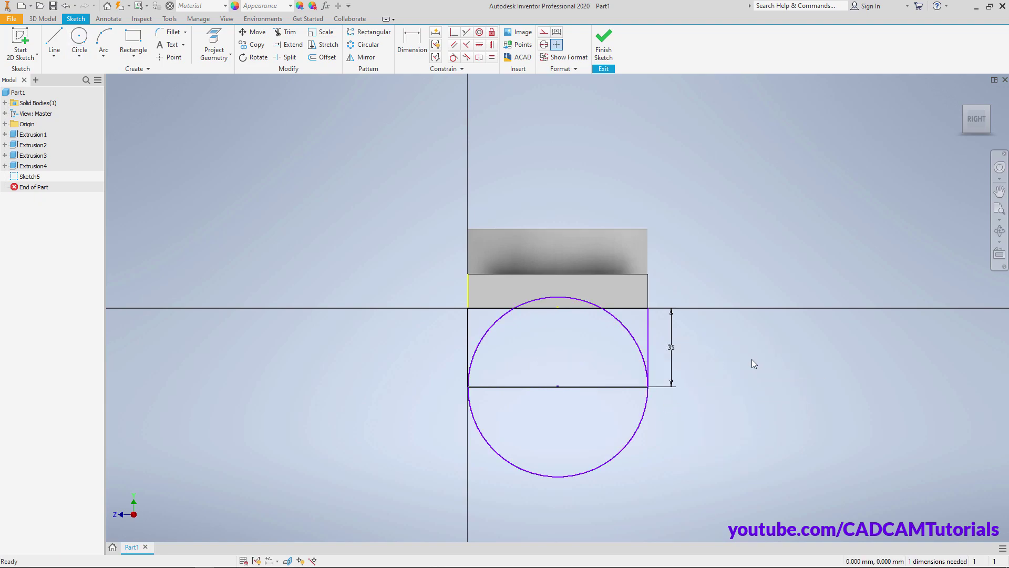
- Trim away the circle's upper half, leaving only the arc below the rectangle
right_click(742, 348)
click(783, 348)
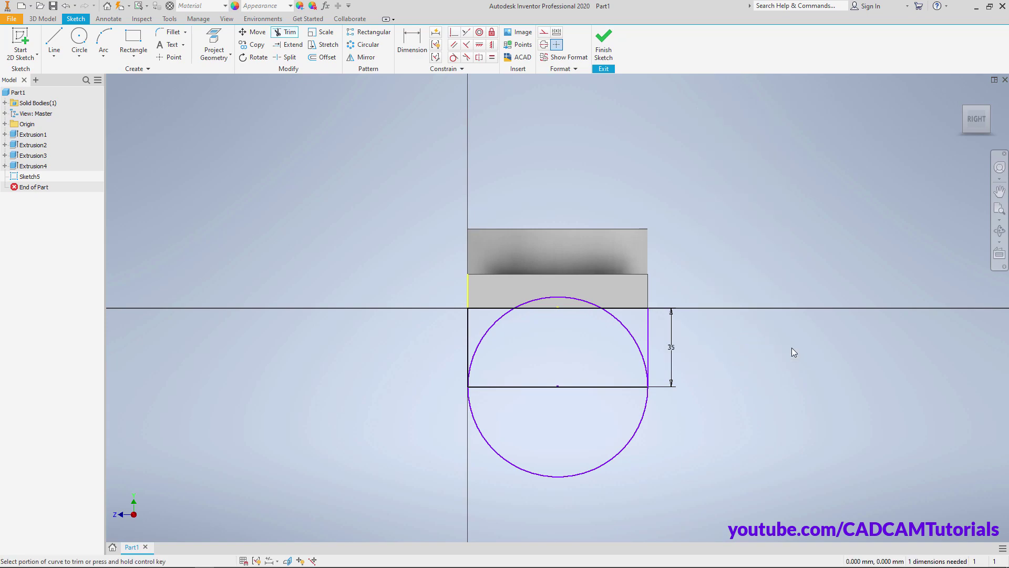
click(488, 330)
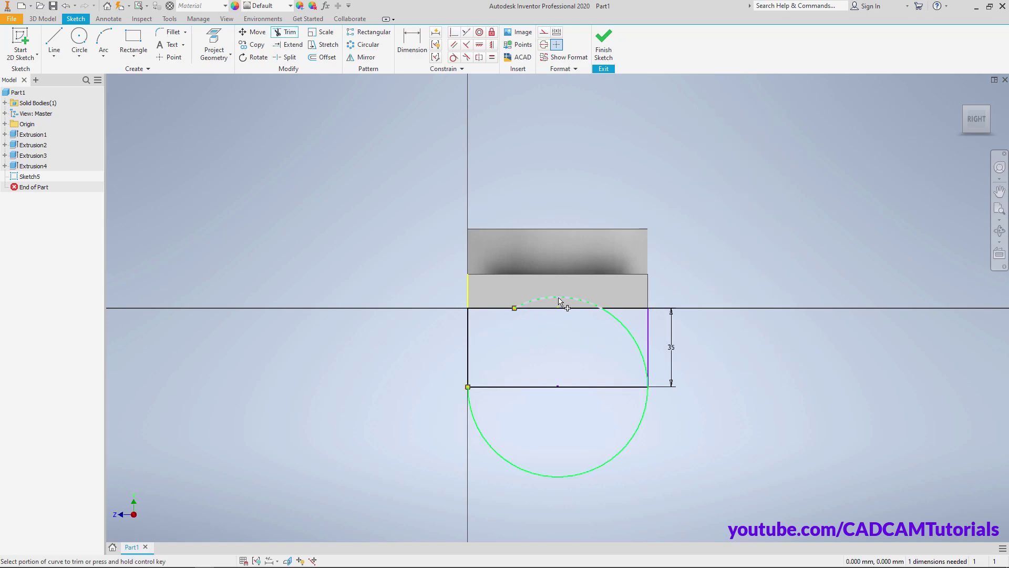
click(560, 299)
click(628, 333)
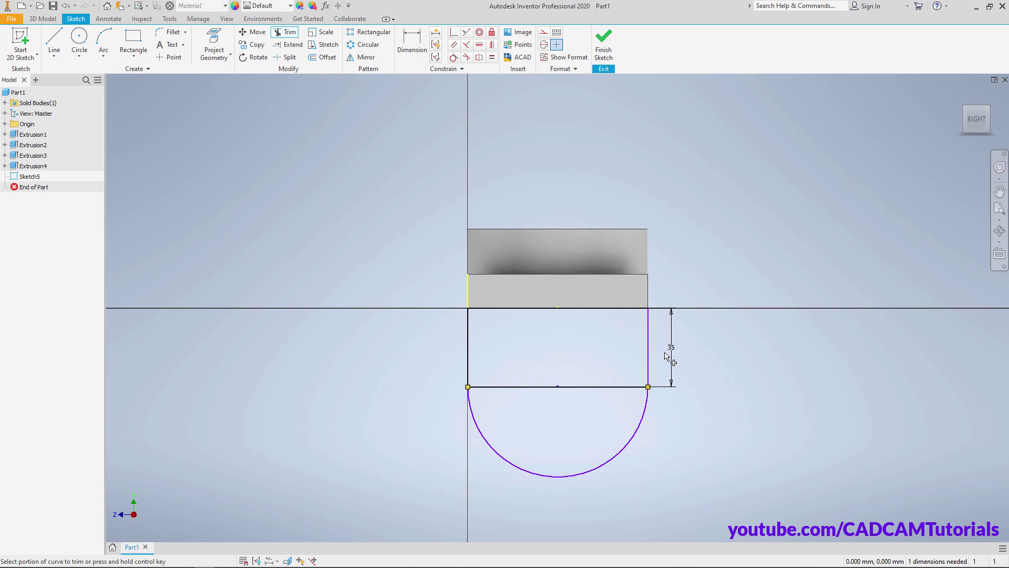
right_click(726, 343)
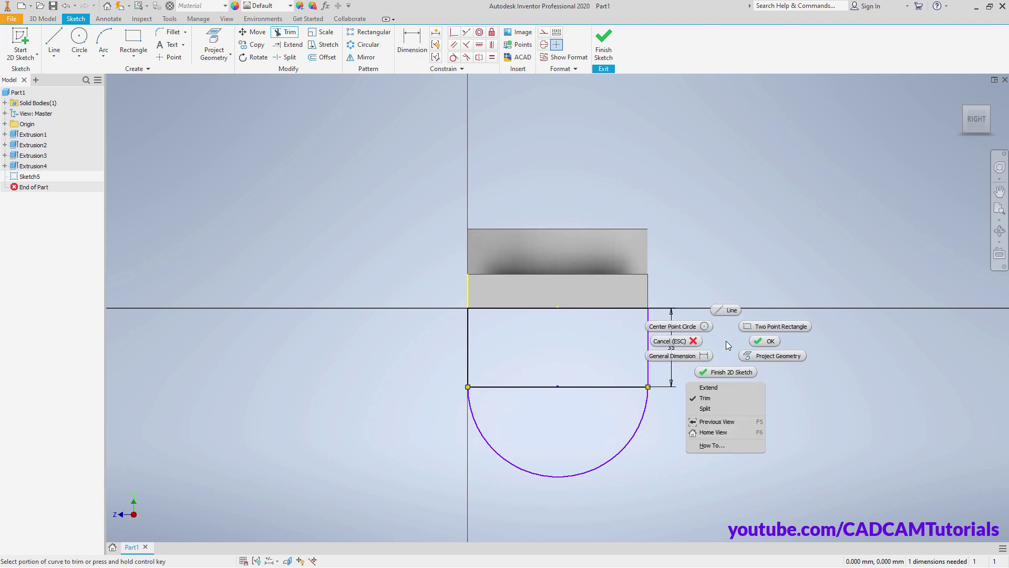
click(766, 340)
- Convert the rectangle's bottom line to construction geometry
click(592, 391)
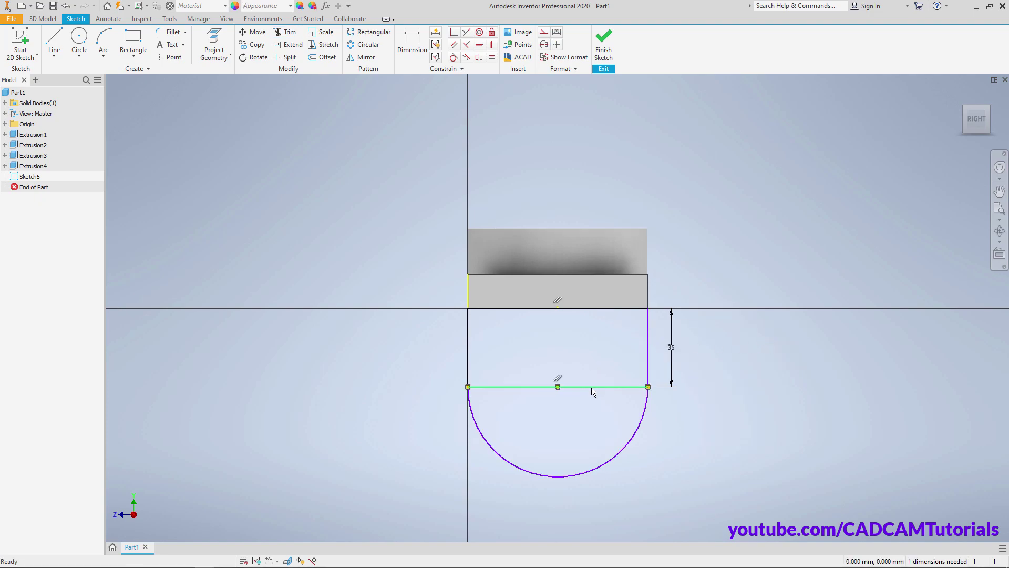
right_click(591, 391)
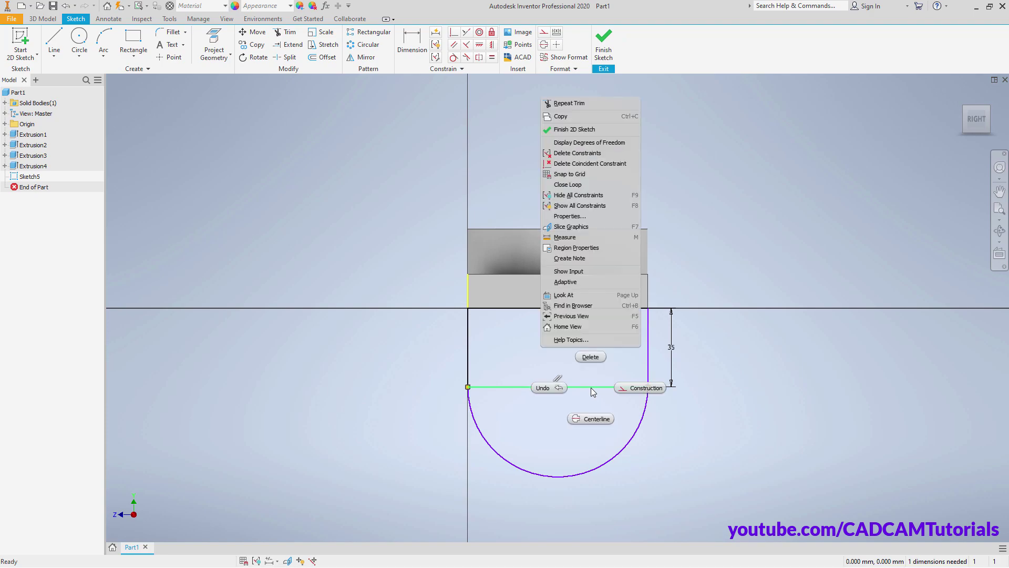
click(642, 393)
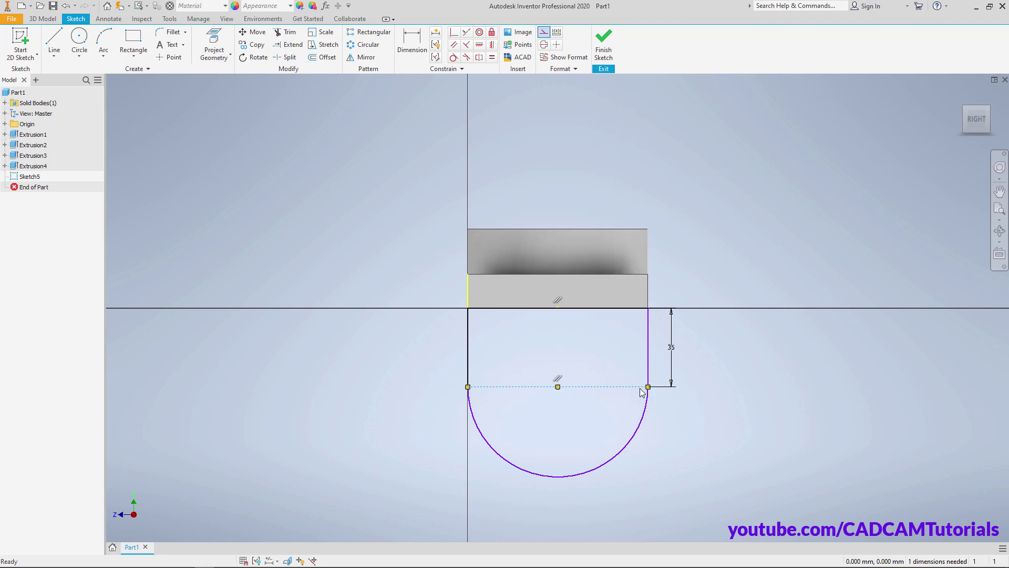
click(762, 383)
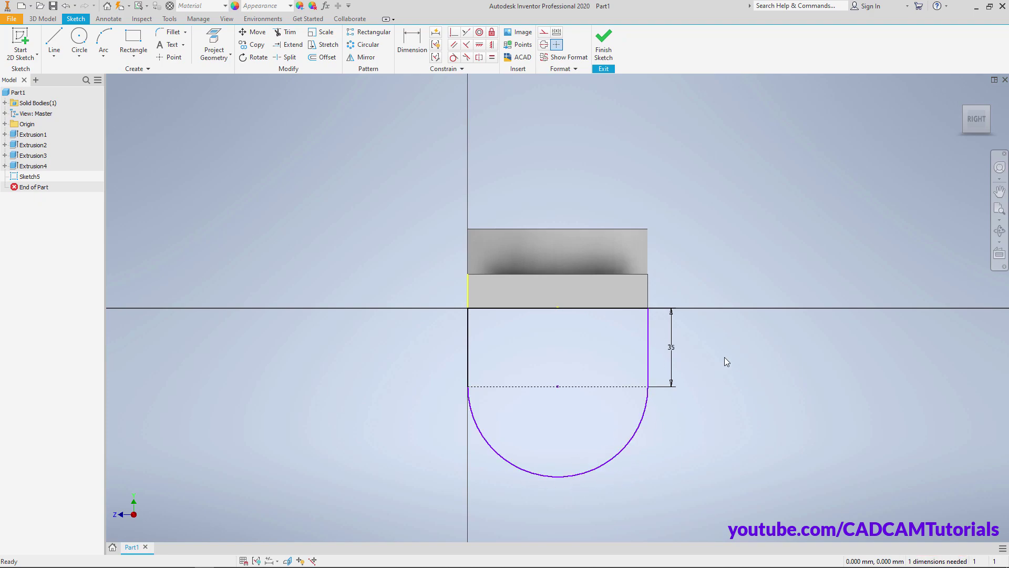
- Add a radius dimension to the leg profile's lower arc, accepting the proposed value
right_click(726, 344)
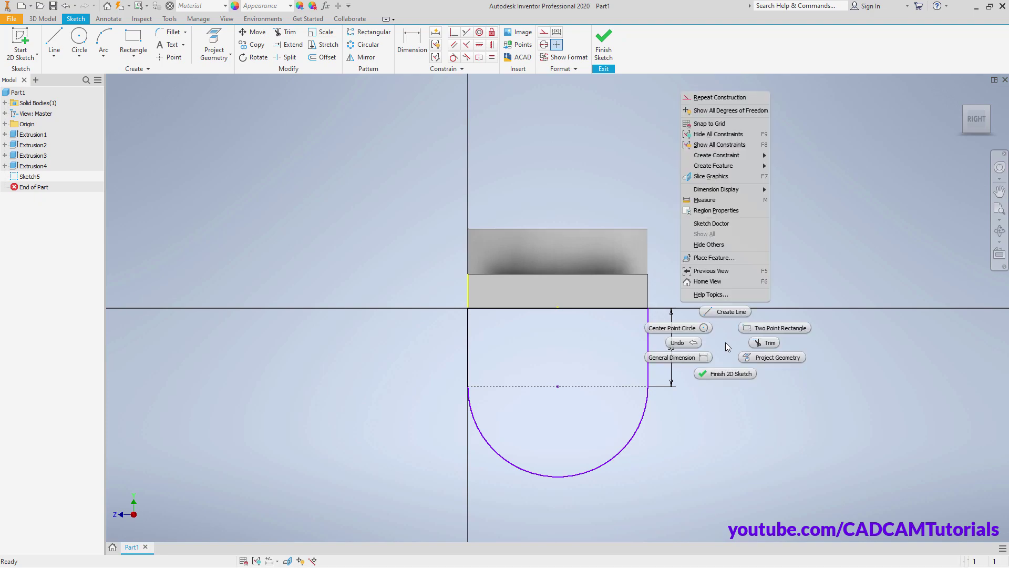
click(689, 357)
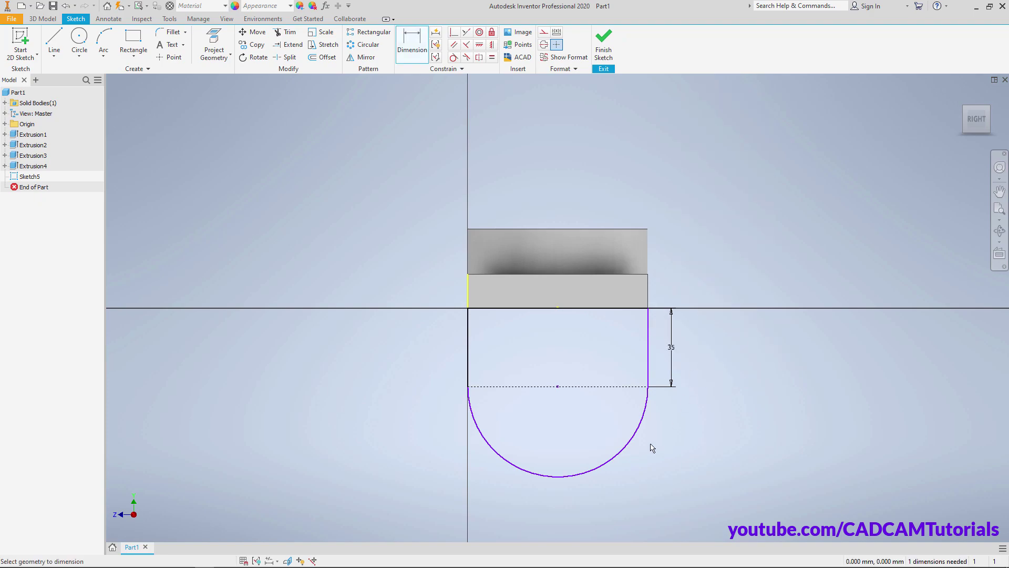
click(633, 442)
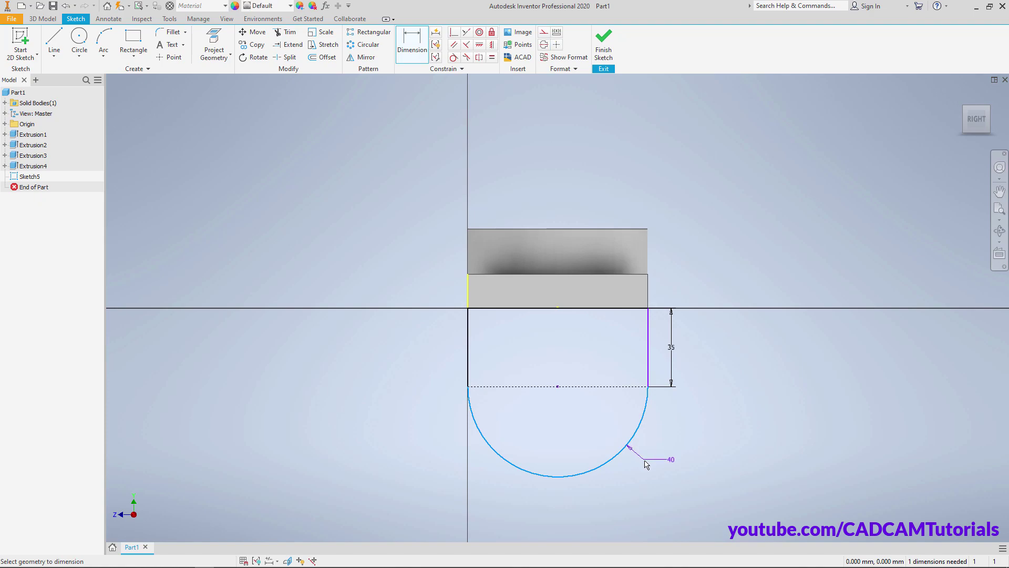
click(647, 465)
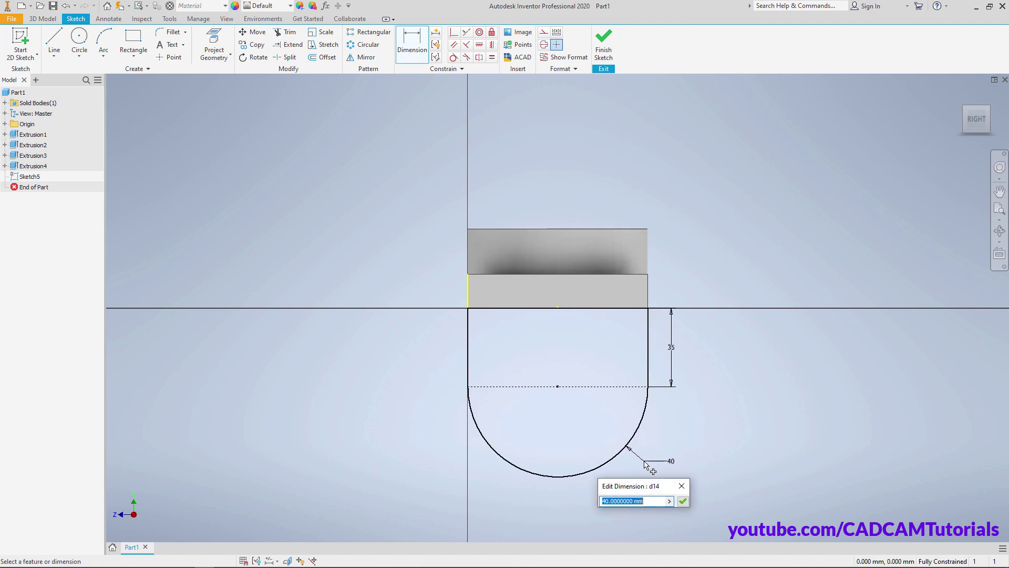
click(684, 502)
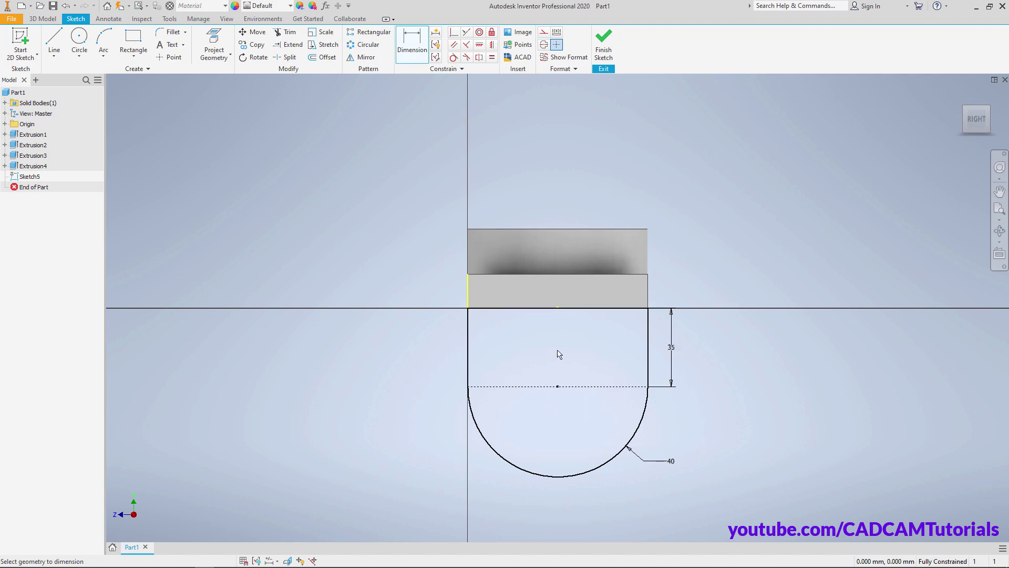
- Draw a 32 mm diameter circle centered on the construction line's midpoint and finish the sketch
right_click(591, 335)
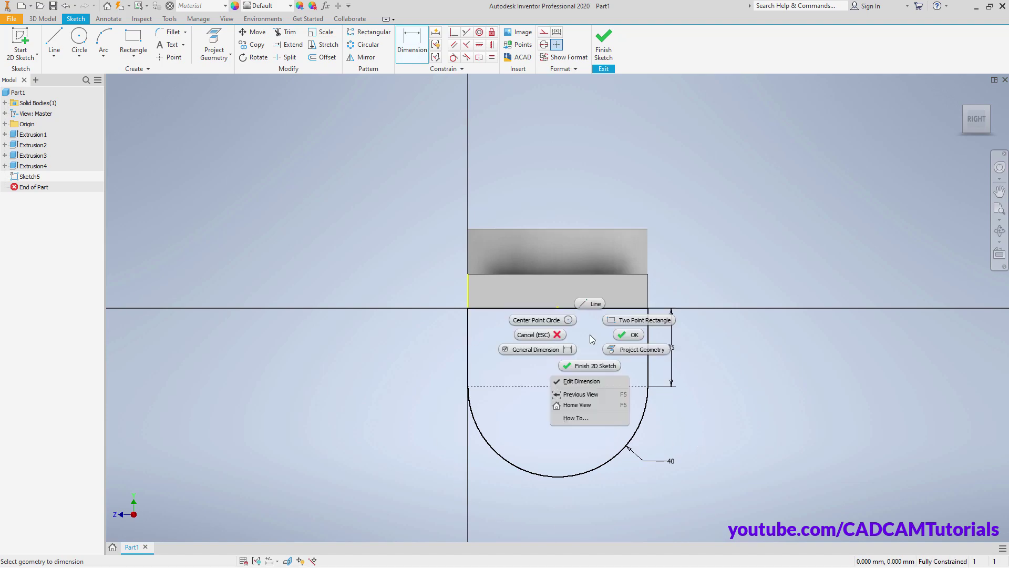
click(546, 320)
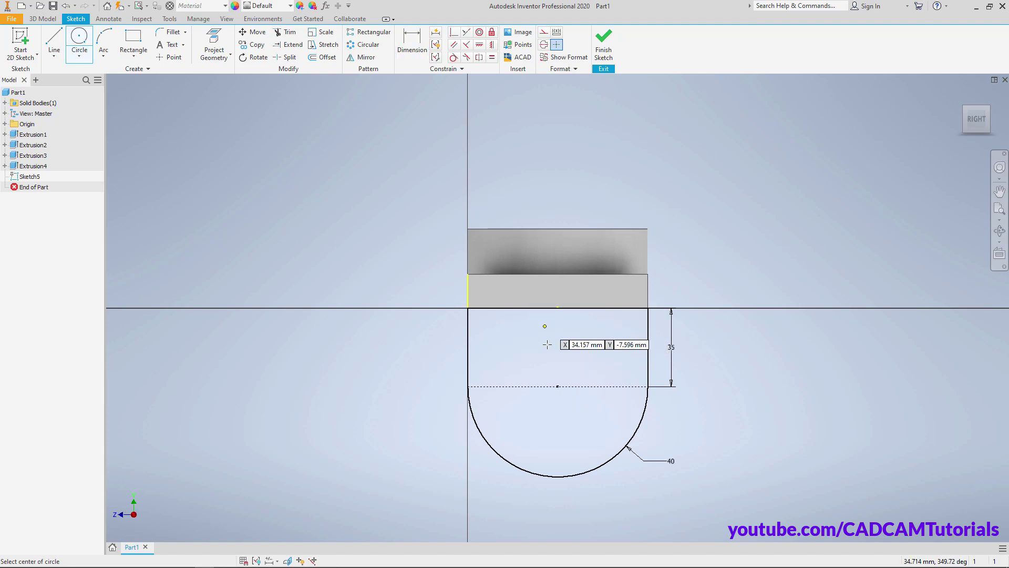
click(558, 386)
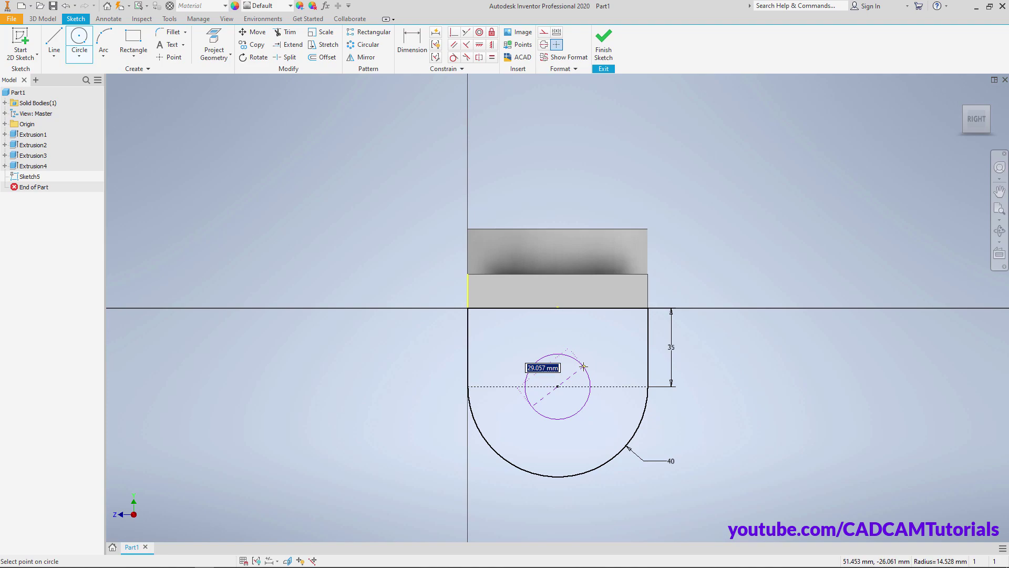
text(32)
key(Return)
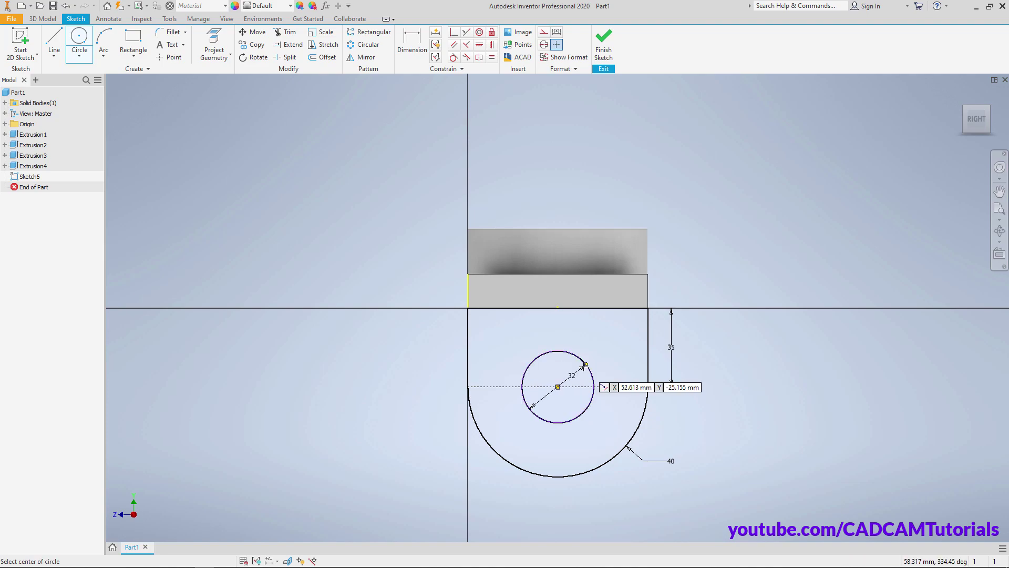
right_click(707, 390)
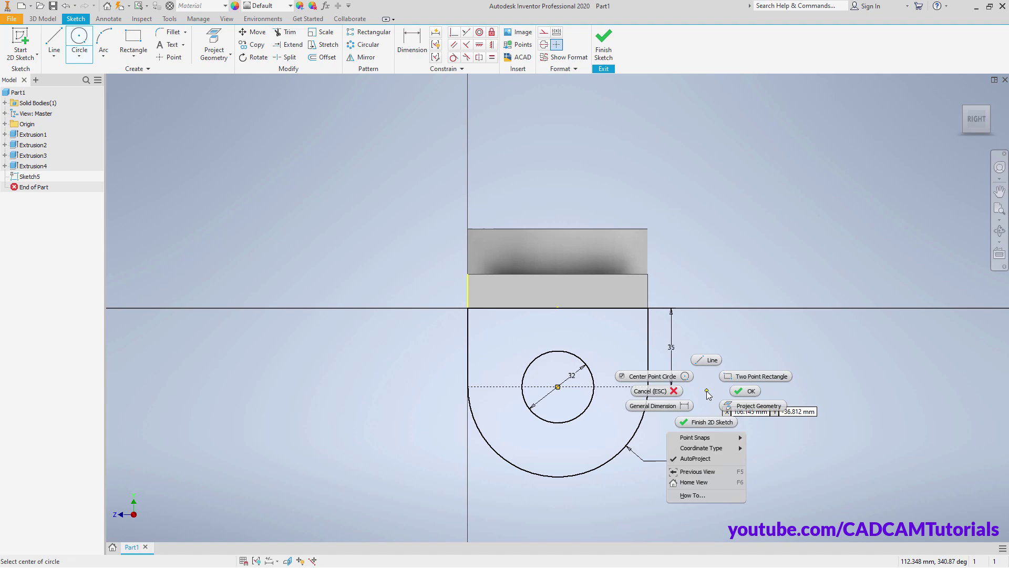
click(707, 422)
- Extrude the leg profile with its hole open by 20 mm, flipped inward beneath the plate, and join it to the body
key(e)
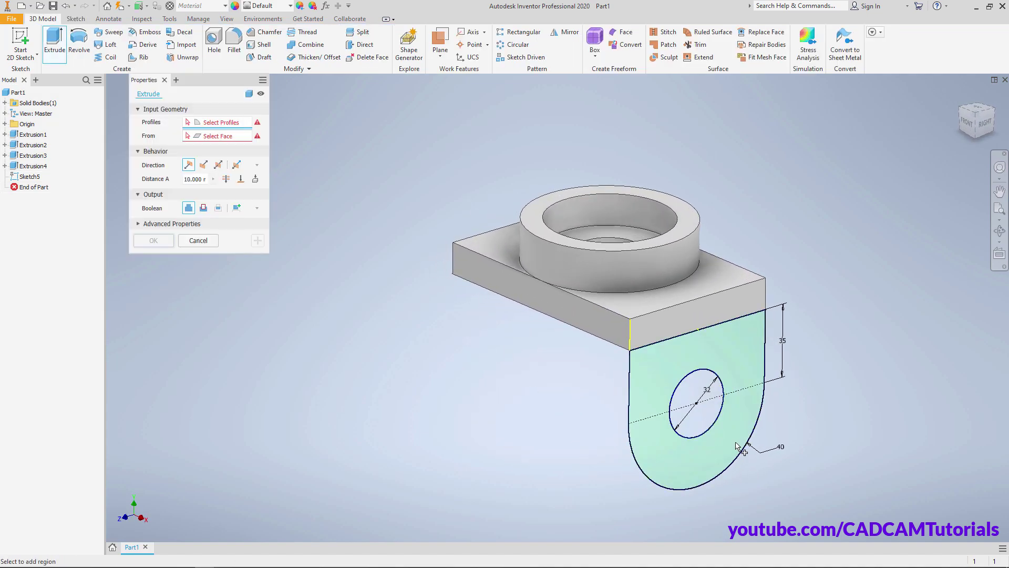
click(740, 358)
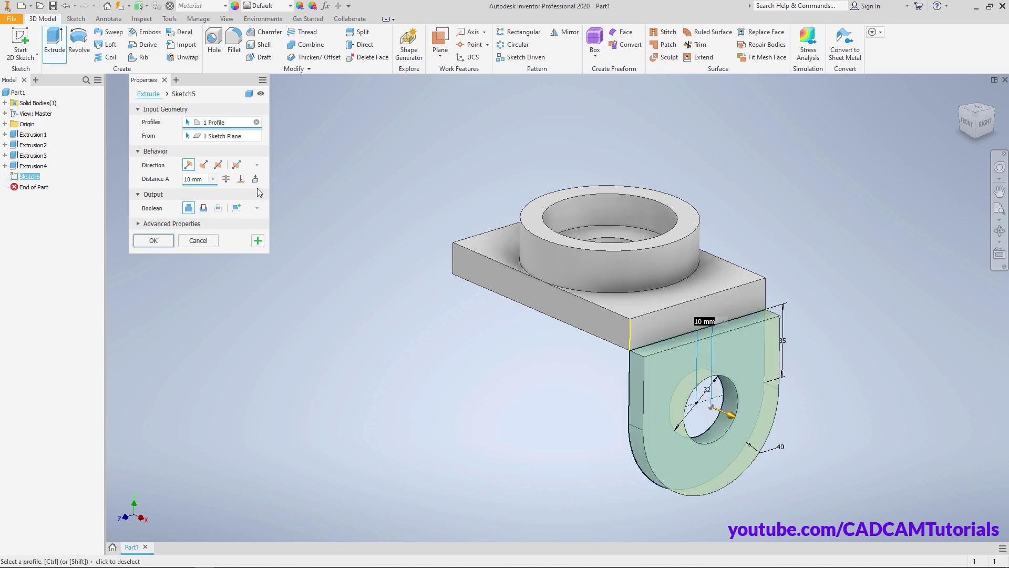
click(202, 165)
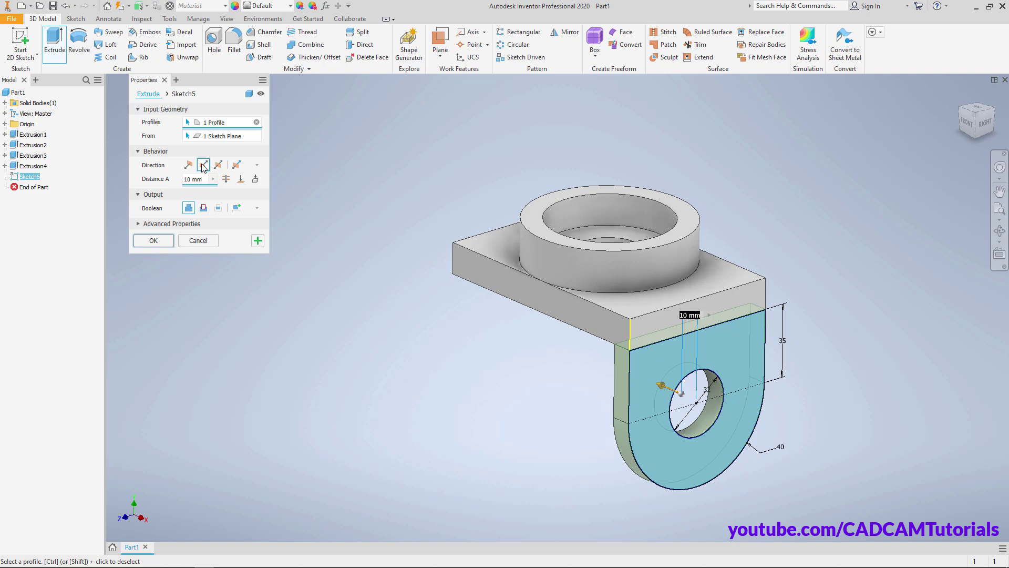
text(20)
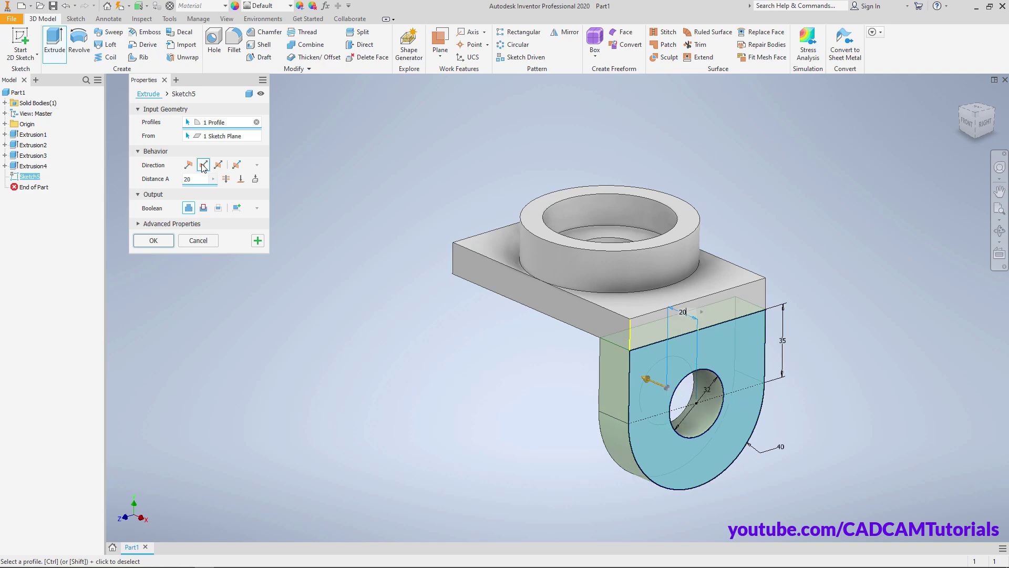
click(153, 241)
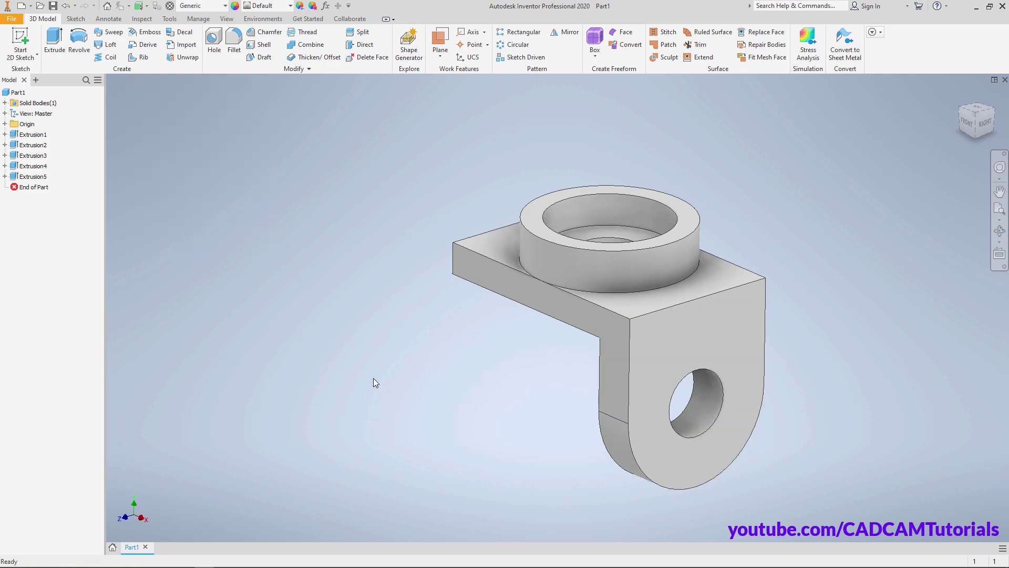
- Check the leg layout in the PDF drawing in Adobe Reader, and mirror the leg extrusion about the YZ plane in Inventor
key(alt+Tab)
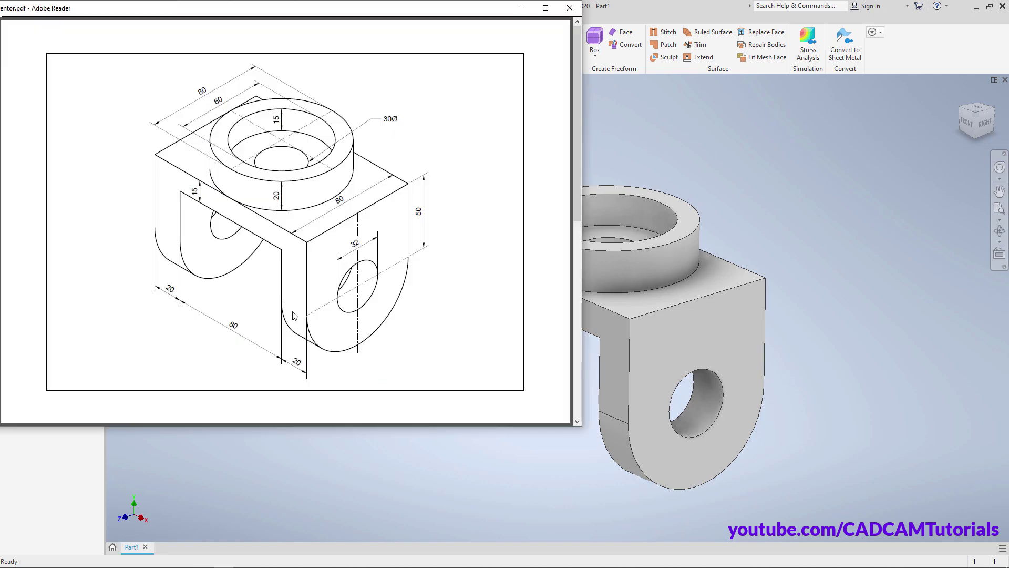
click(468, 471)
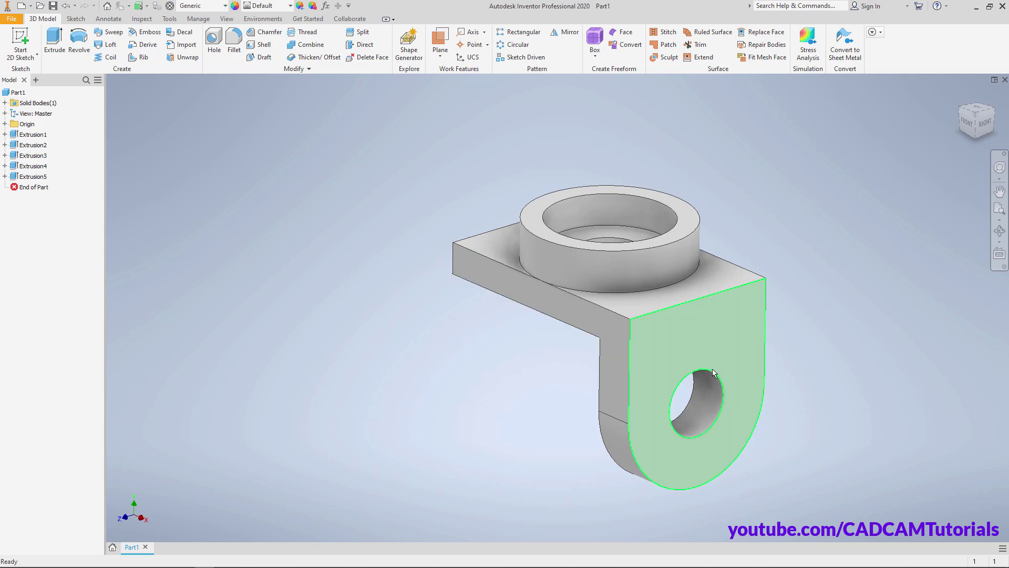
click(34, 178)
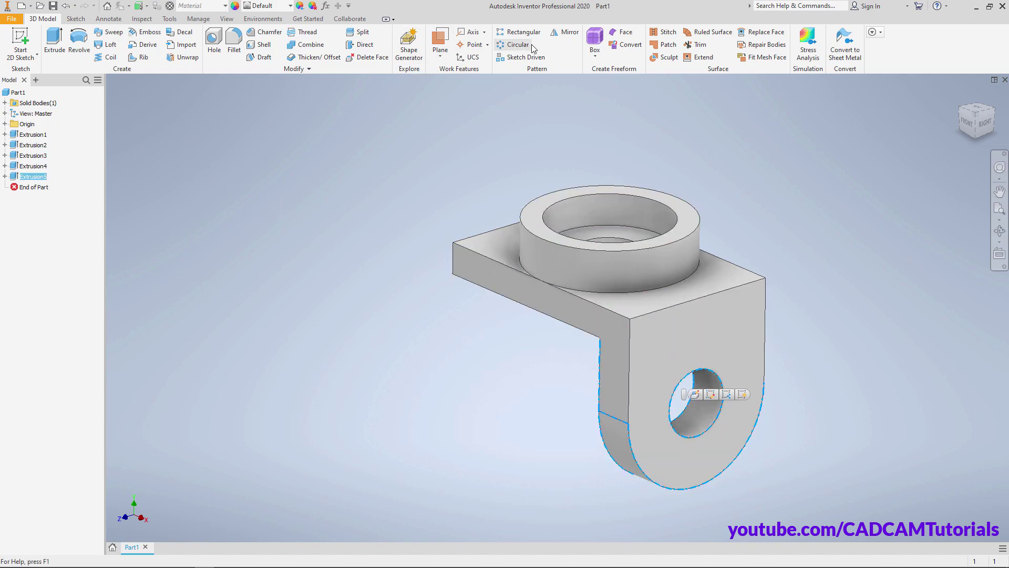
click(566, 32)
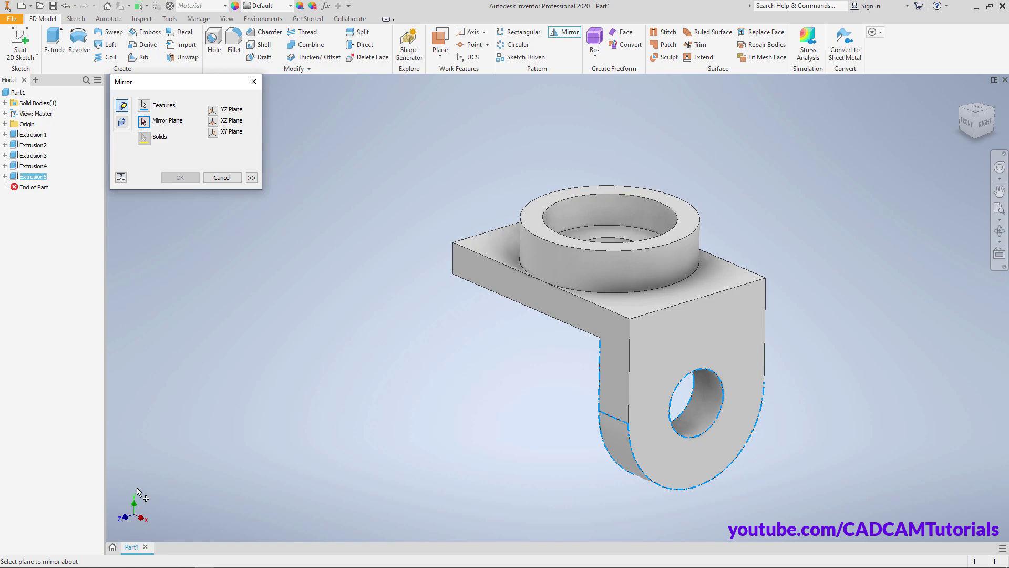
click(212, 111)
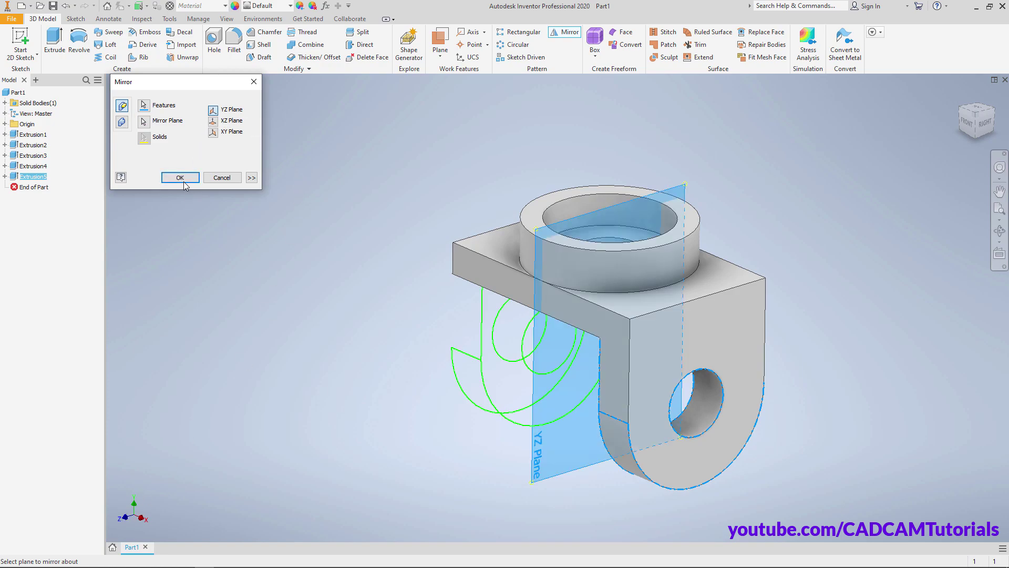
click(180, 178)
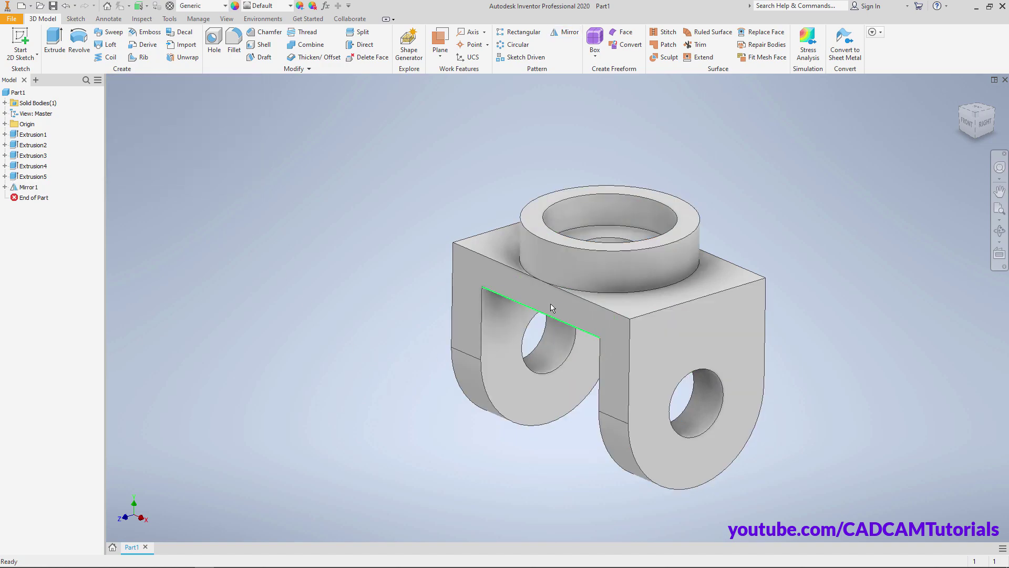
- Apply the Orange appearance from the Inventor Material Library to the whole bracket
click(290, 7)
scroll(316, 185, down, 3)
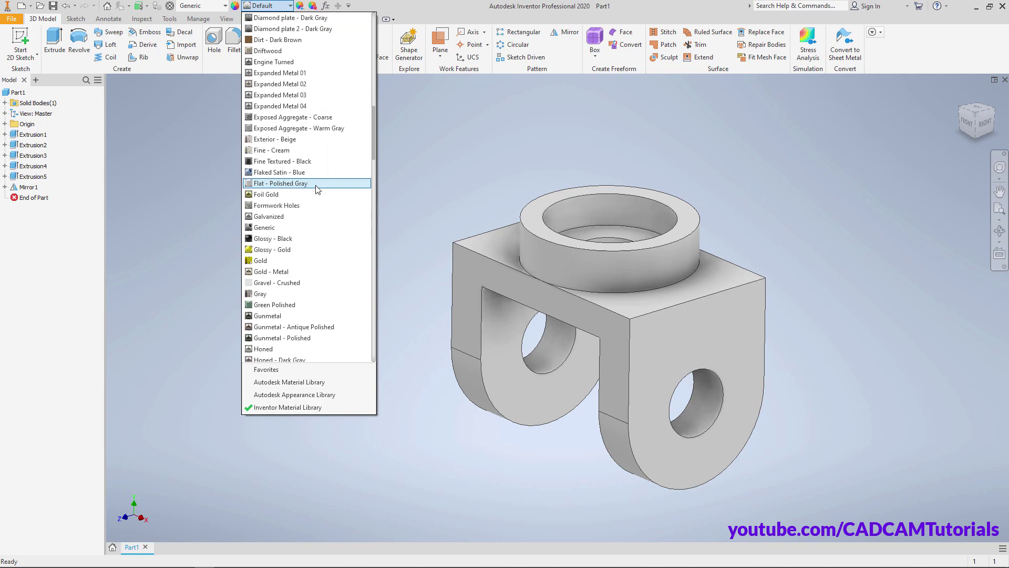
scroll(318, 190, down, 10)
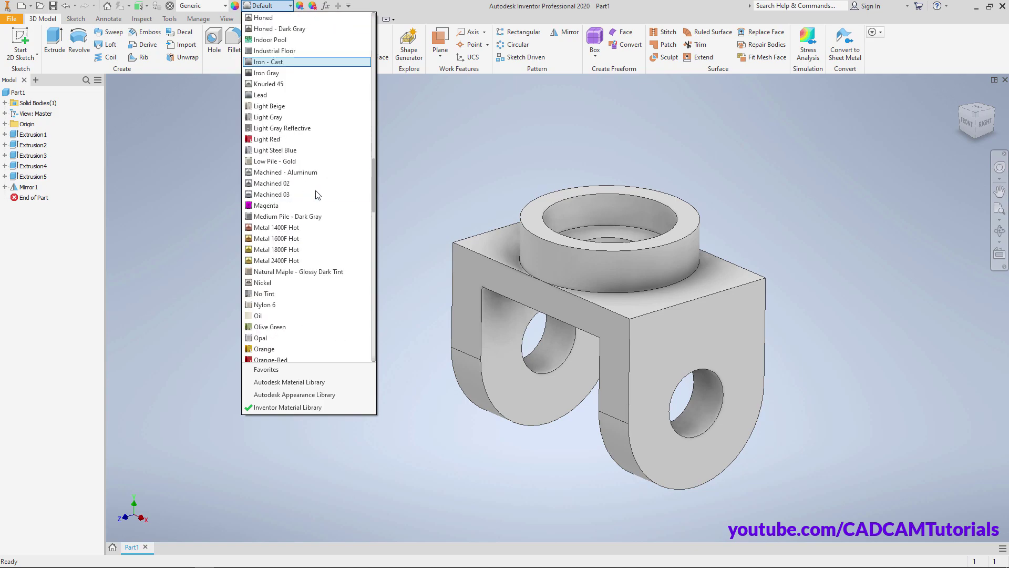
scroll(317, 195, down, 2)
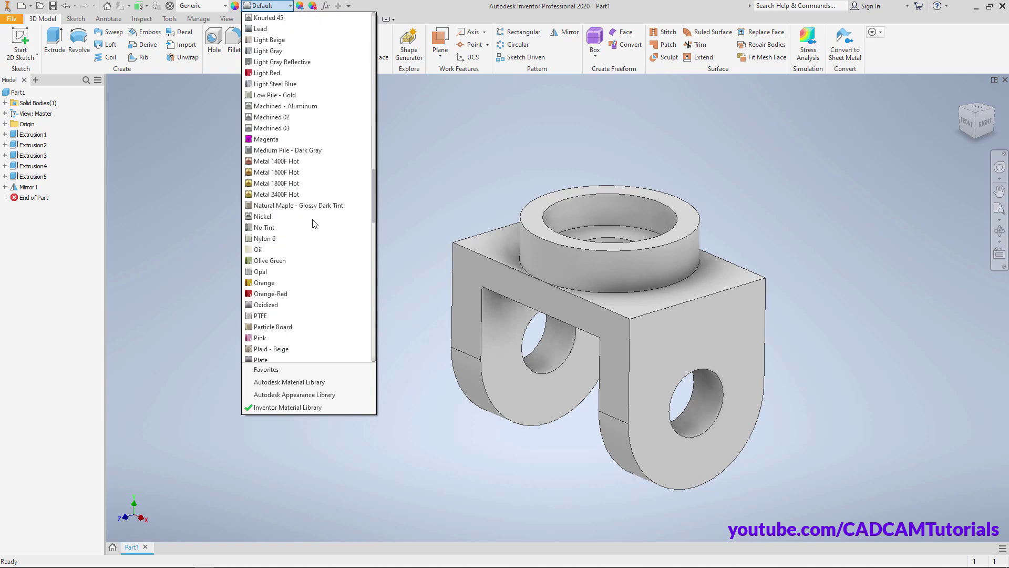
click(284, 283)
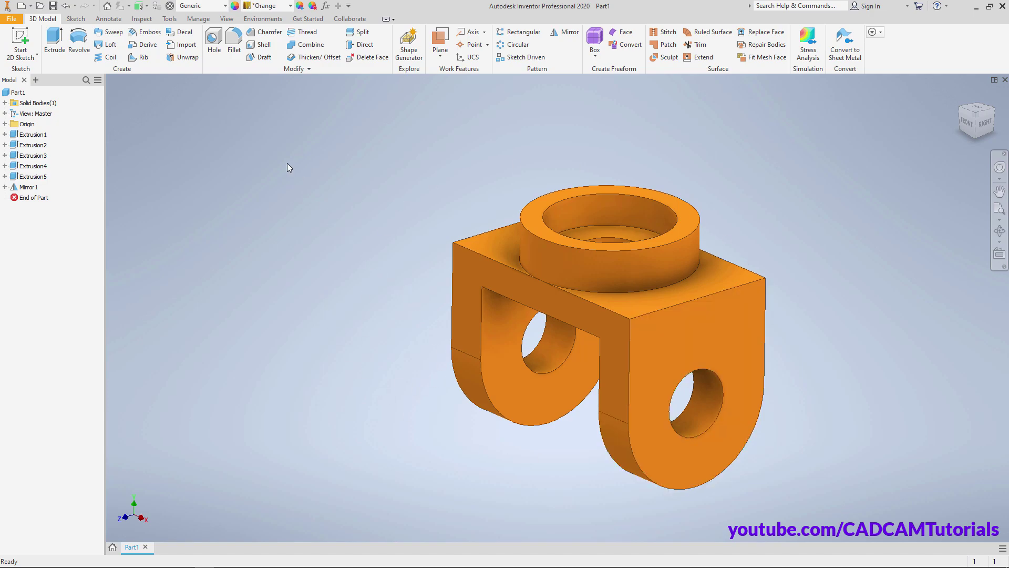
- Save the part in Documents as "Final part1" and close the file
click(53, 7)
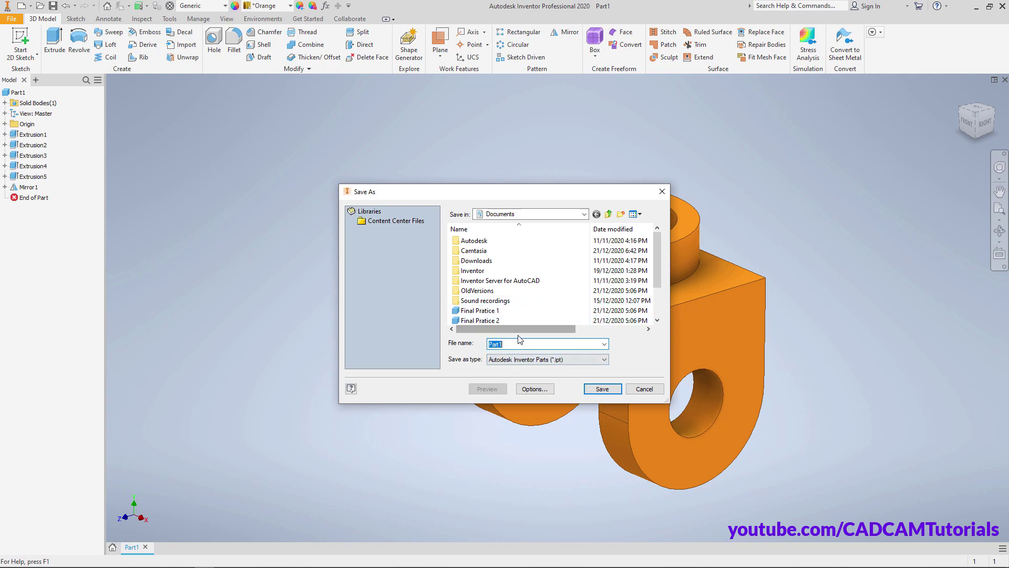
text(Final pa)
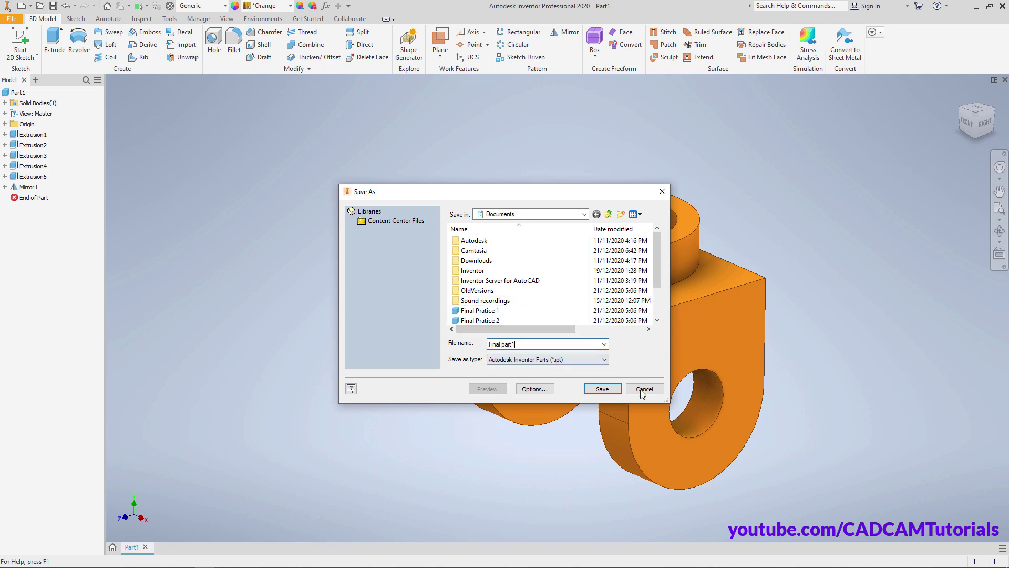
click(613, 391)
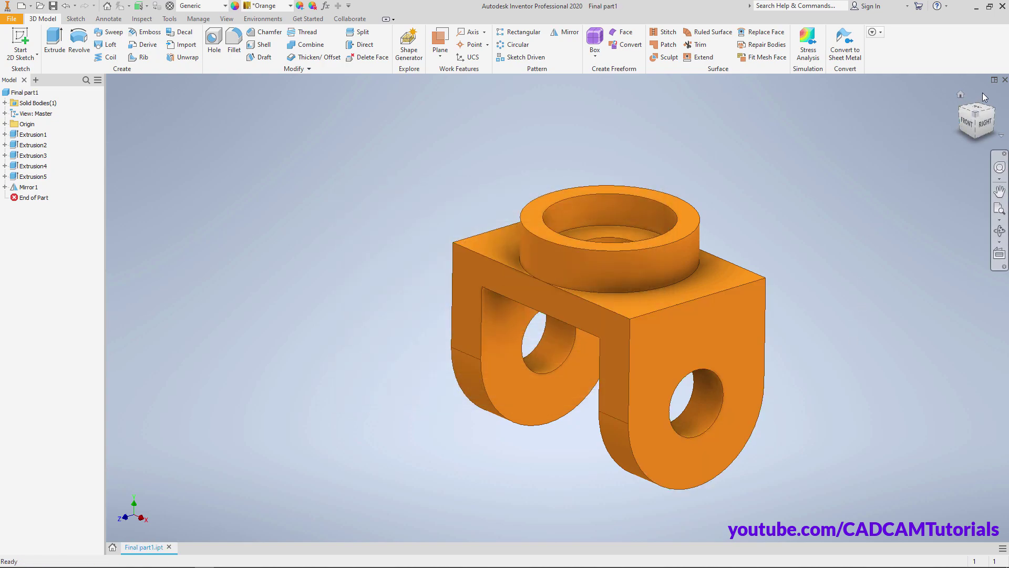
click(1004, 80)
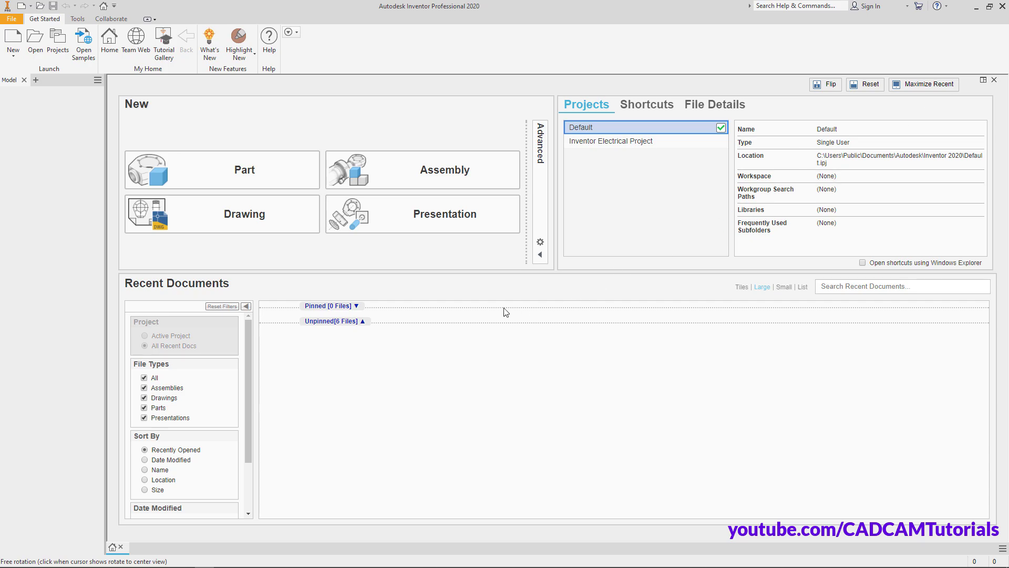
- Create a new metric part from the Standard (mm).ipt template
click(11, 42)
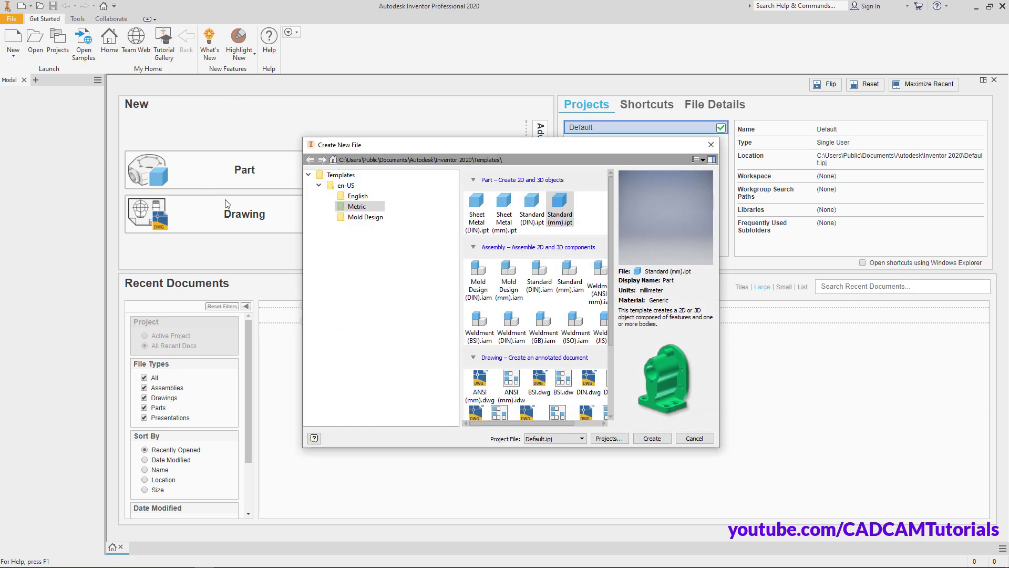
click(563, 215)
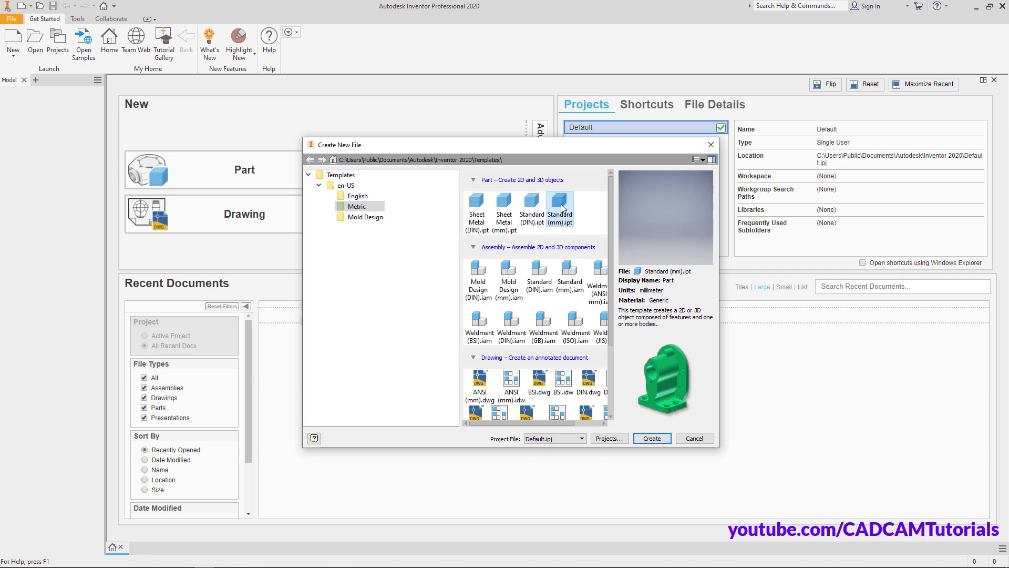
click(653, 438)
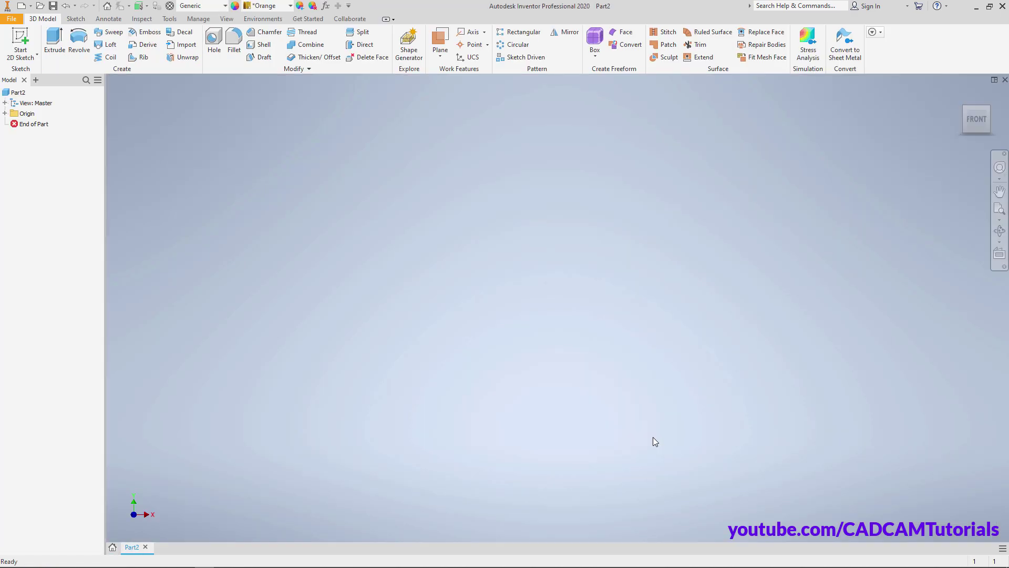
- View the next part drawing in Adobe Reader and start a sketch on the horizontal XZ plane in Inventor
key(alt+Tab)
scroll(532, 377, down, 2)
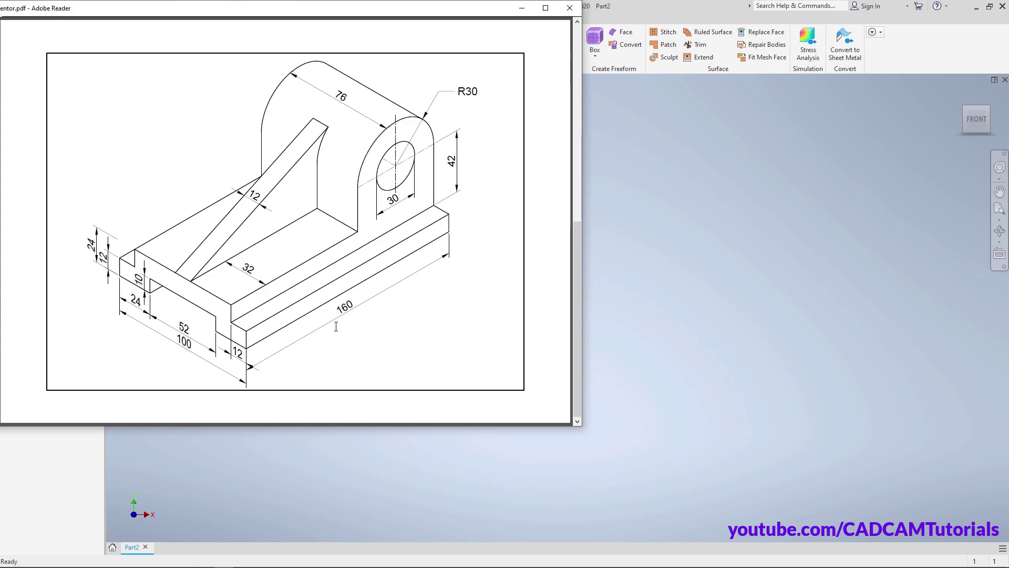
click(672, 283)
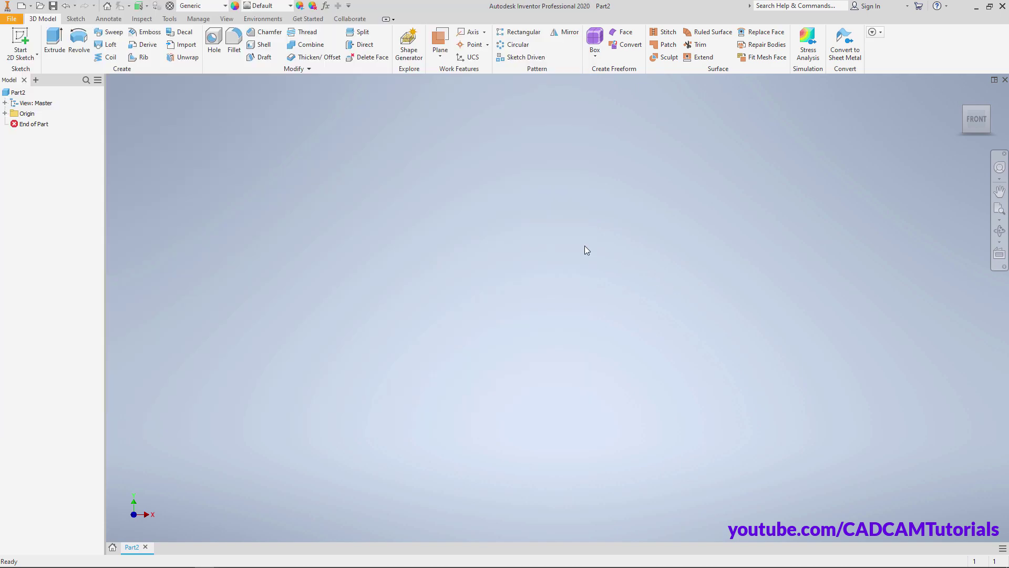
click(51, 42)
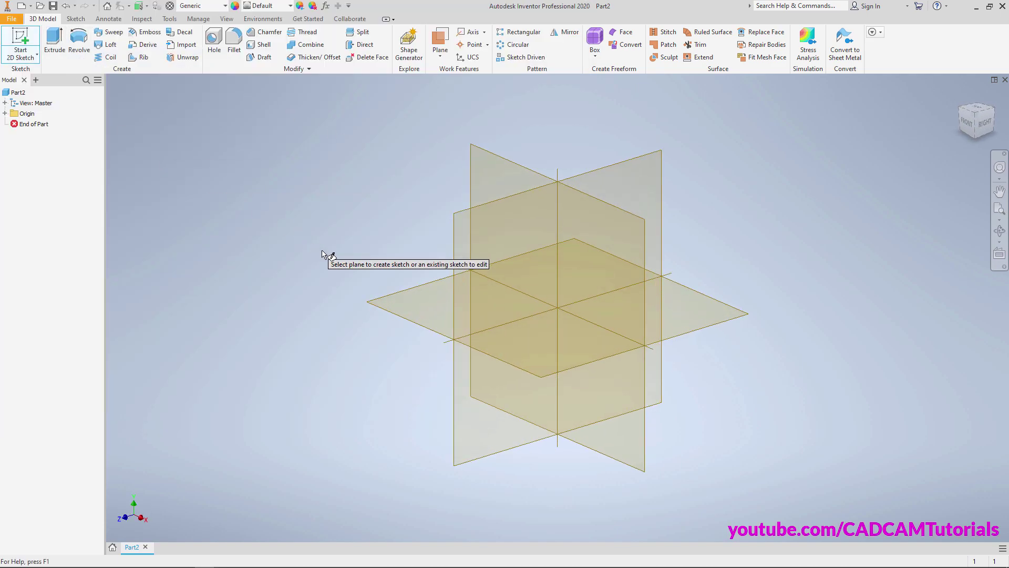
click(416, 312)
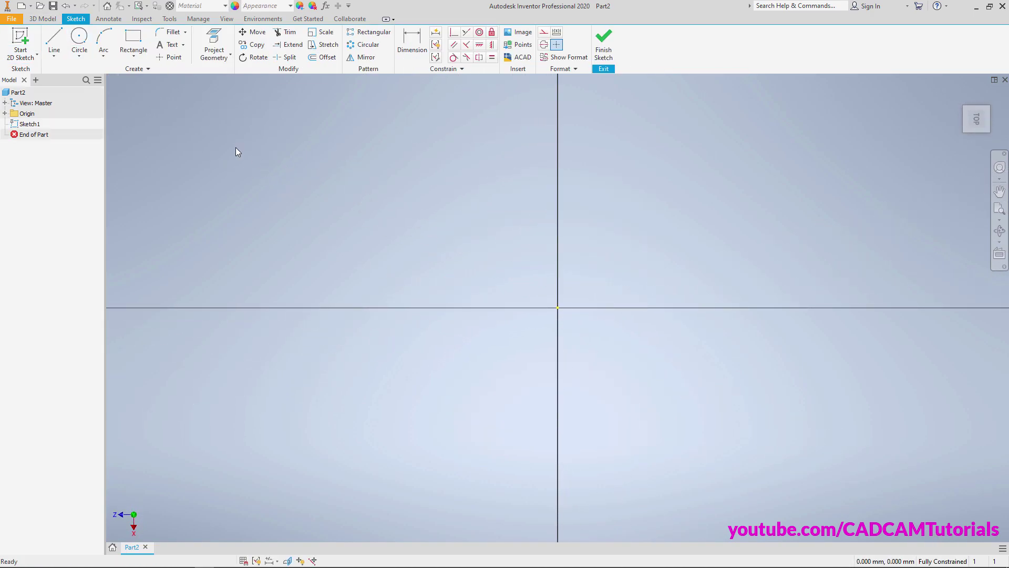
- Draw a center rectangle at the origin, 100 mm vertically by 160 mm horizontally, and finish the sketch
click(134, 57)
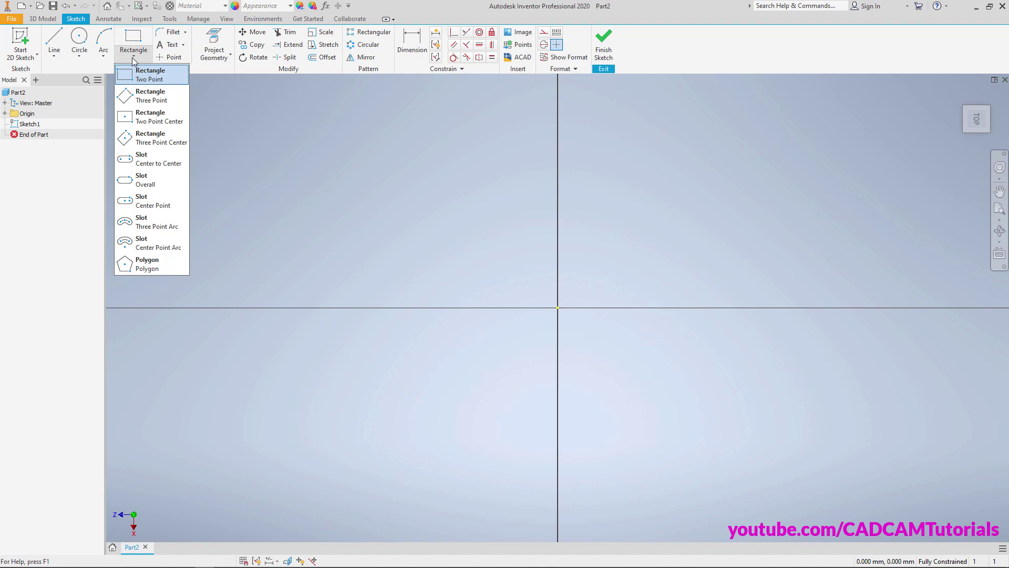
click(150, 125)
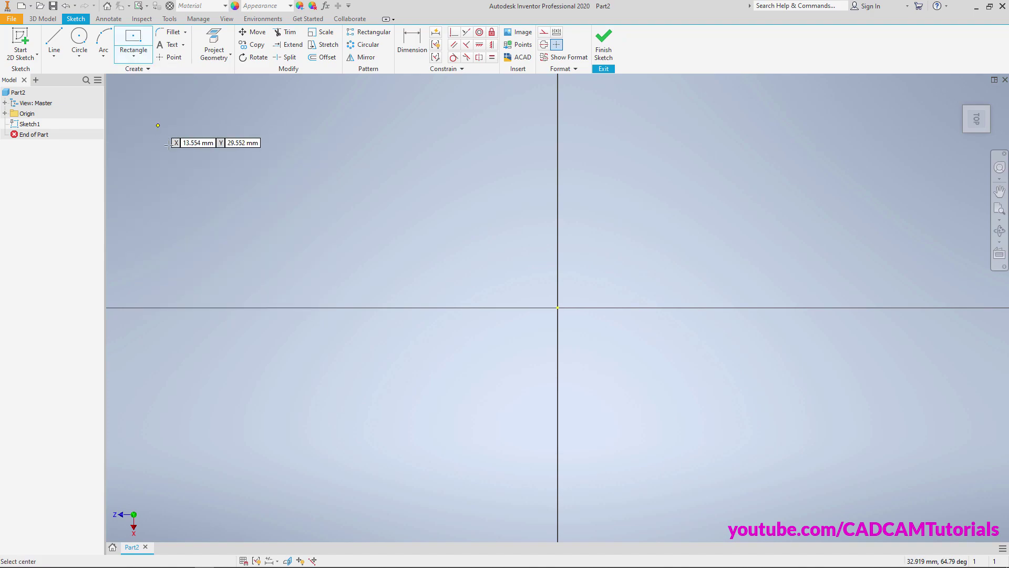
click(557, 308)
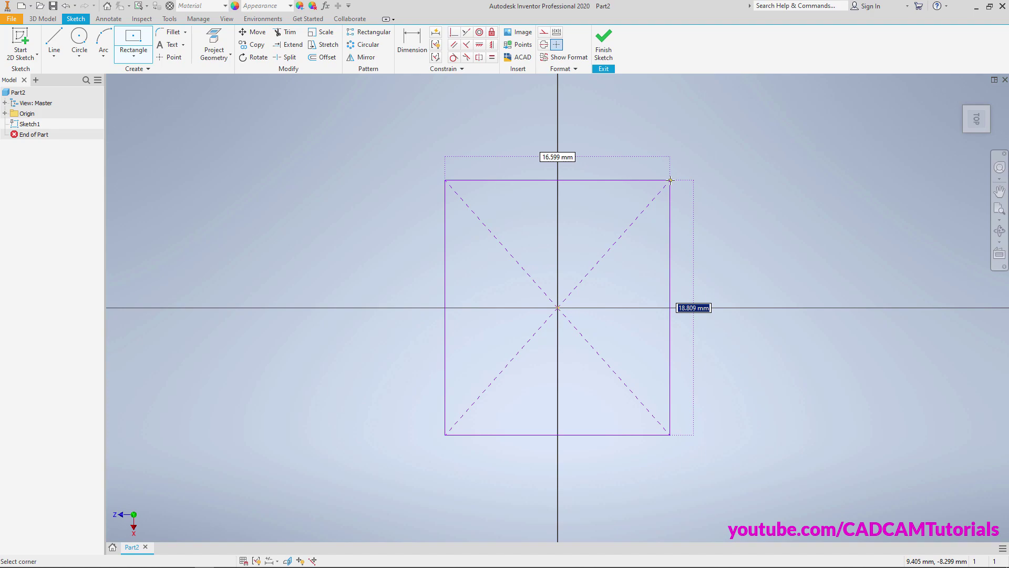
text(100)
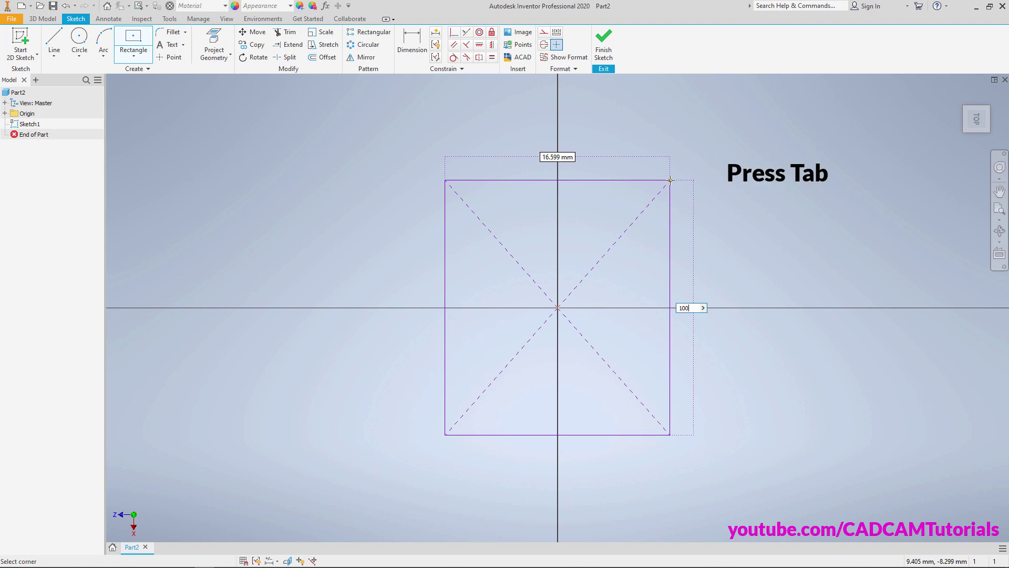
key(Tab)
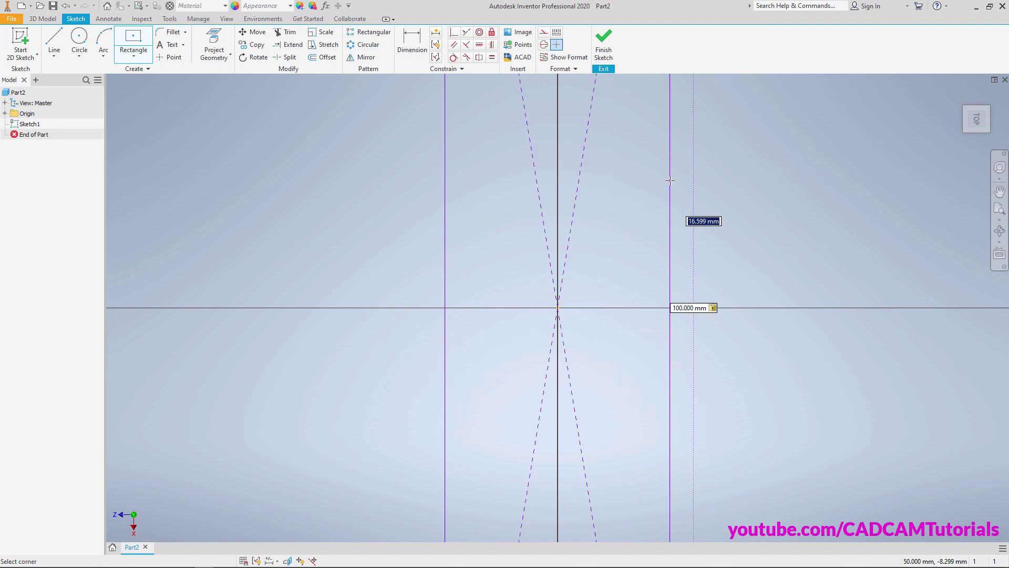
text(160)
key(Return)
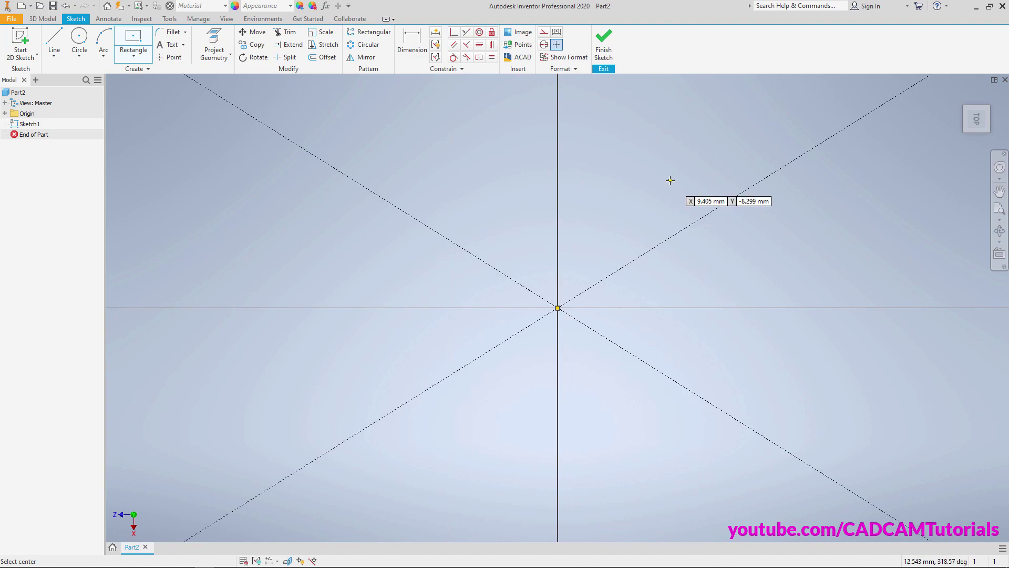
click(997, 211)
right_click(648, 153)
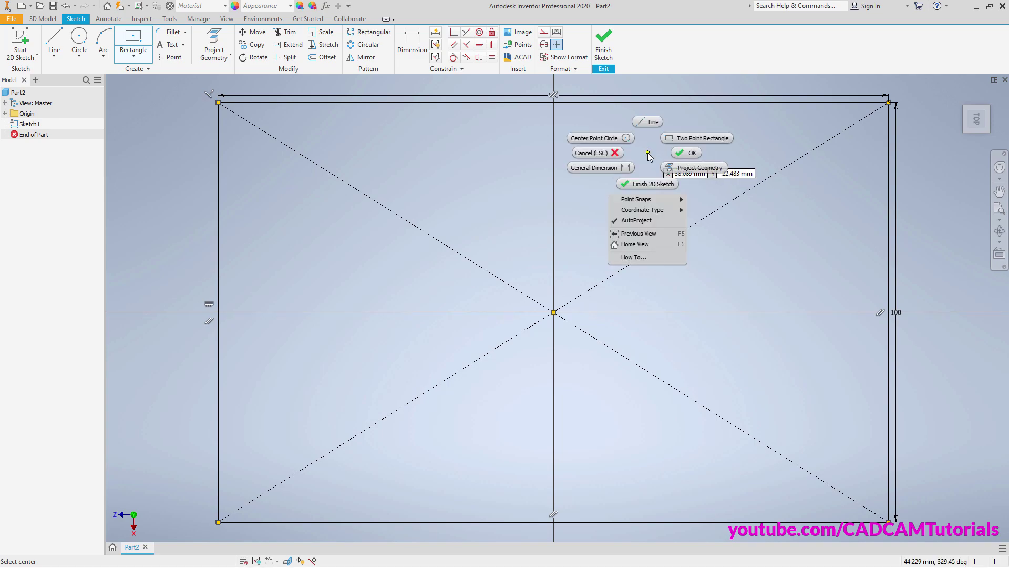
click(650, 185)
- Extrude the base rectangle upward by 24 mm
key(e)
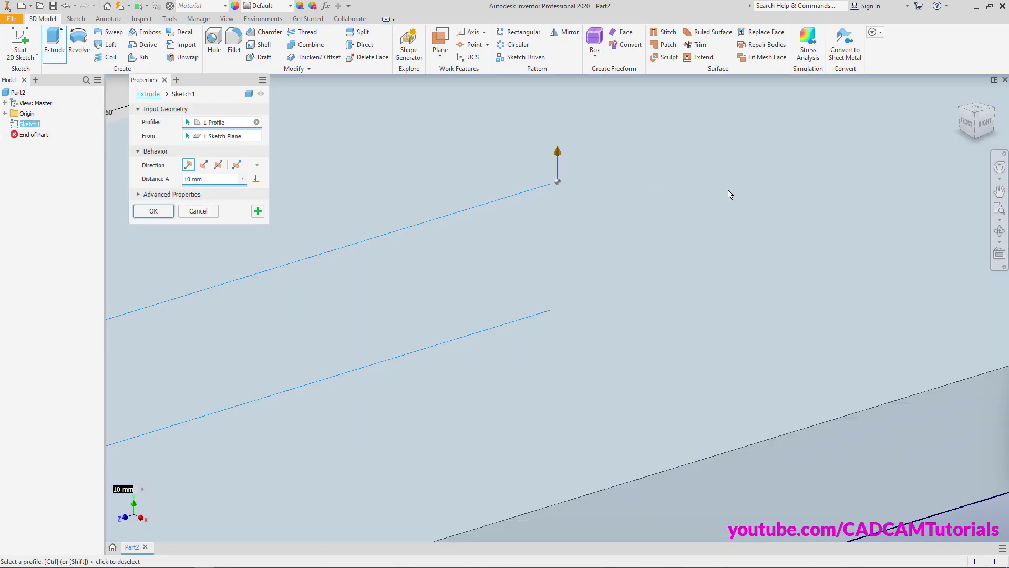
click(999, 209)
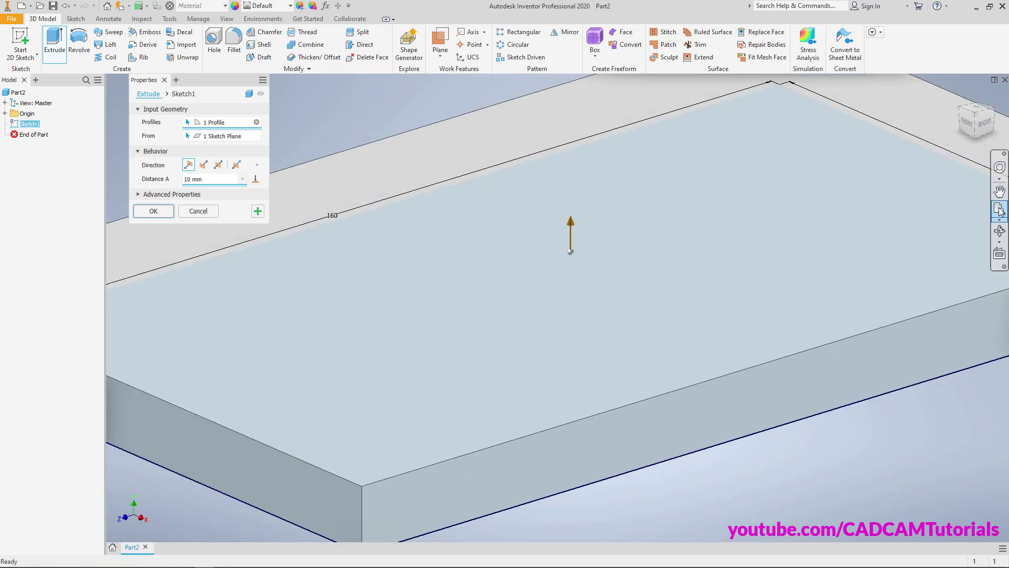
text(2)
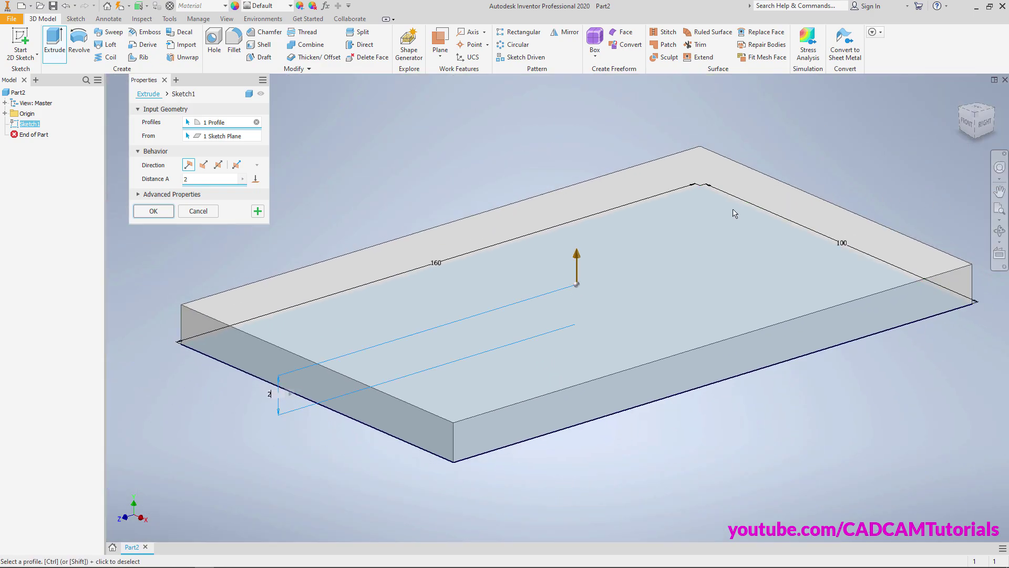
text(4)
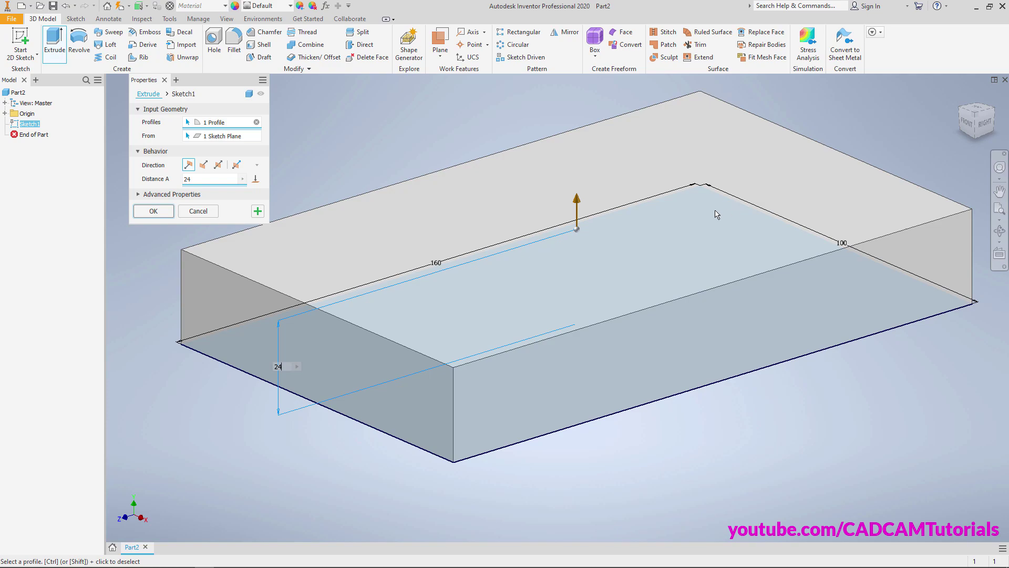
right_click(716, 214)
click(760, 211)
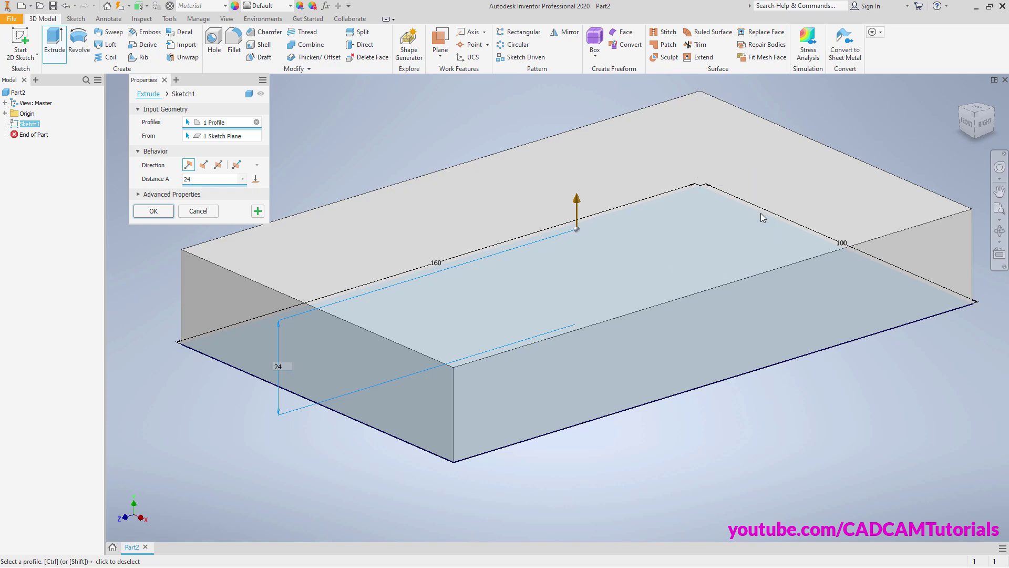
- Check the slot dimensions on the drawing in Adobe Reader and start a sketch on the block's 100 mm wide front end face in Inventor
scroll(679, 270, up, 3)
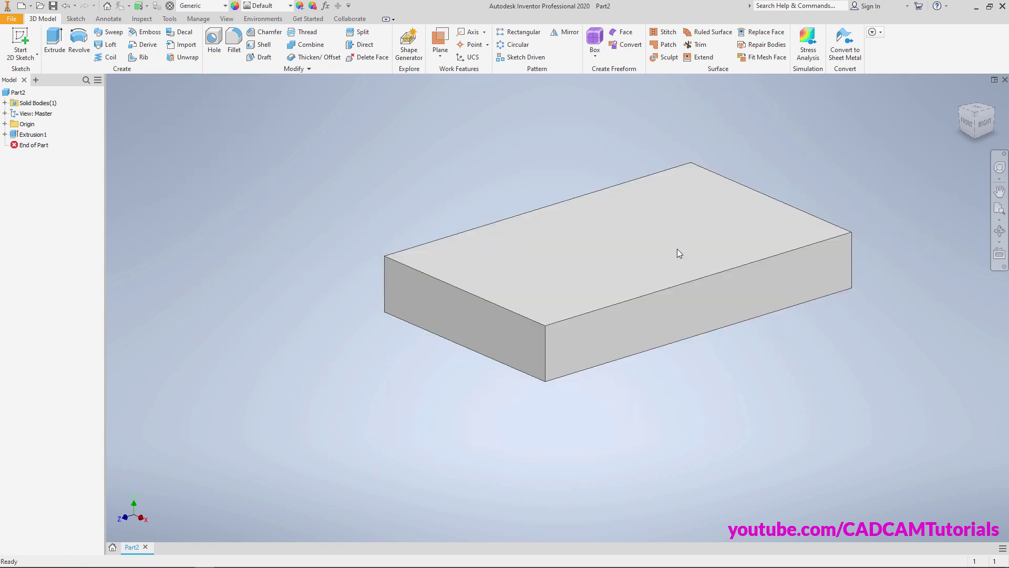
scroll(677, 249, up, 2)
key(alt+Tab)
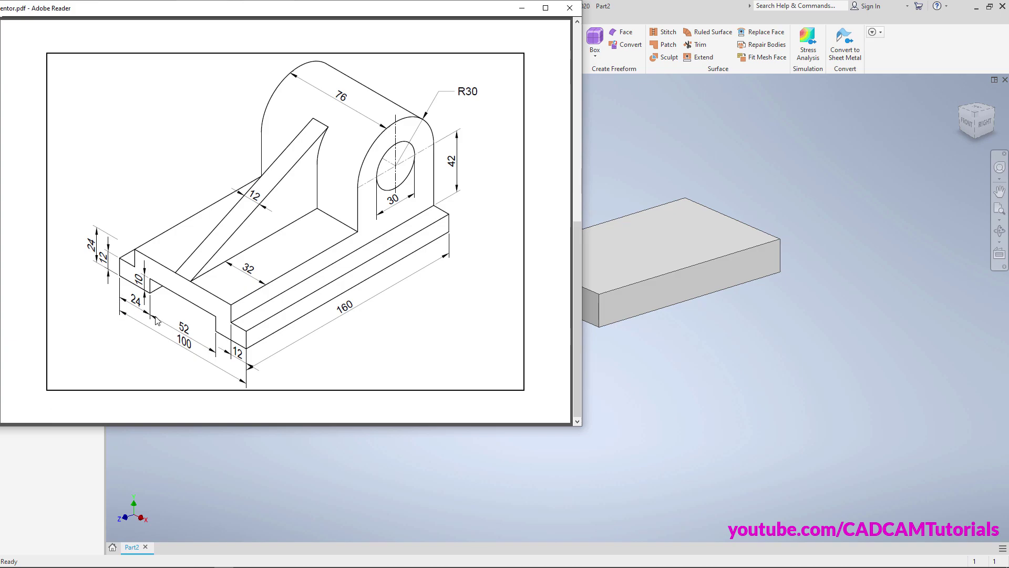
click(678, 344)
right_click(665, 350)
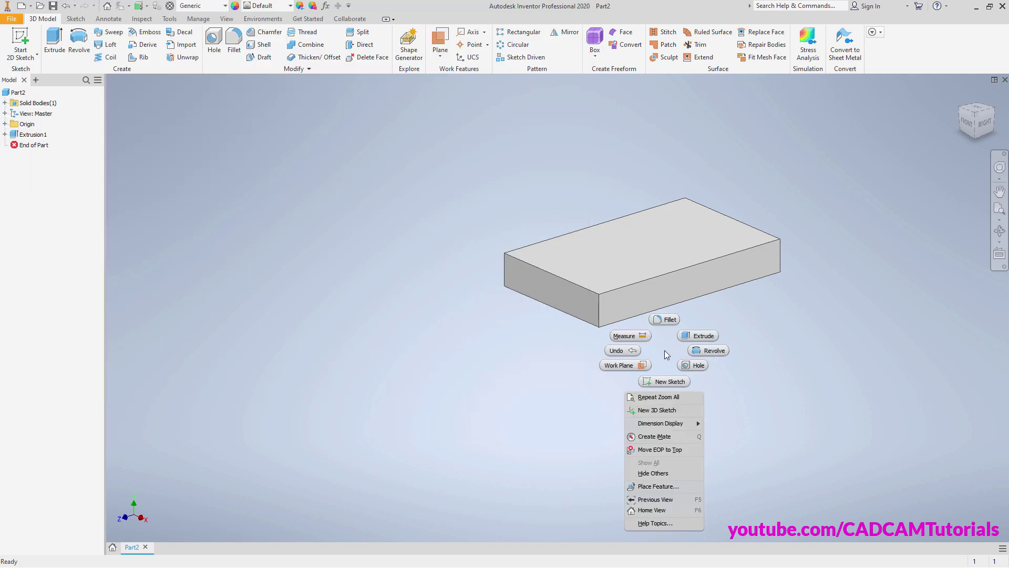
click(700, 336)
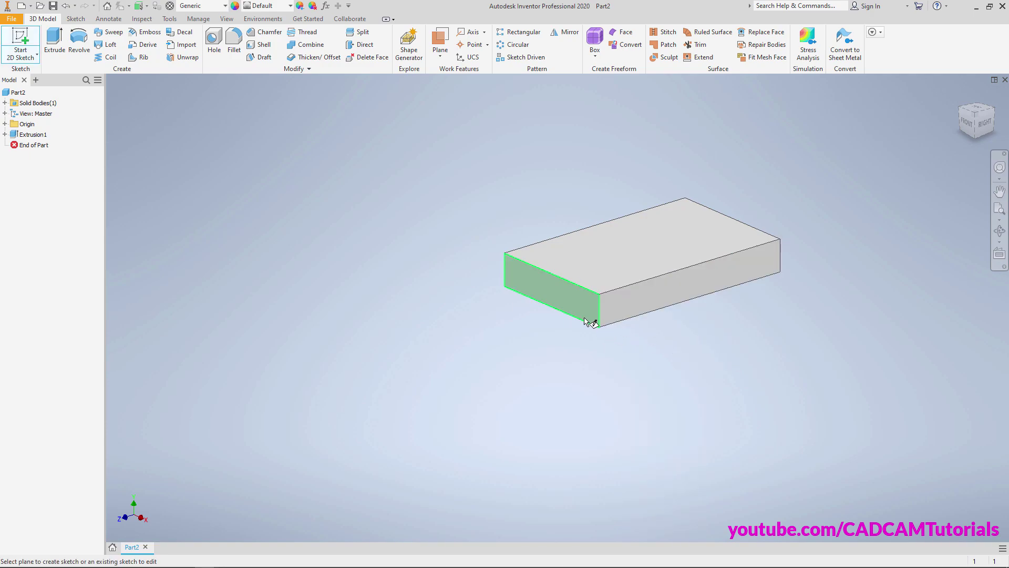
click(559, 307)
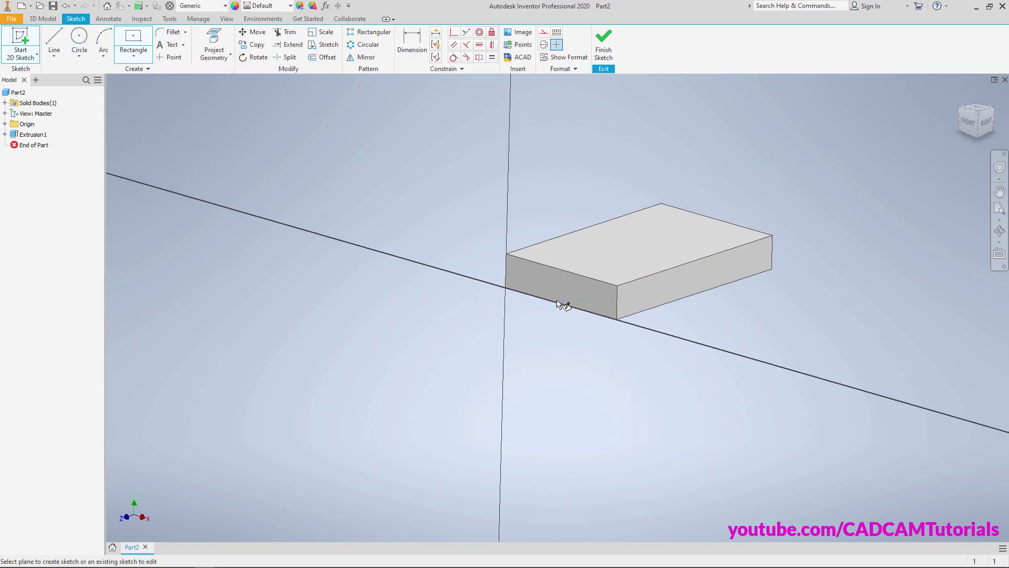
- Draw a two-point rectangle 52 mm wide and 10 mm high, rising from the bottom edge of the end face
right_click(563, 292)
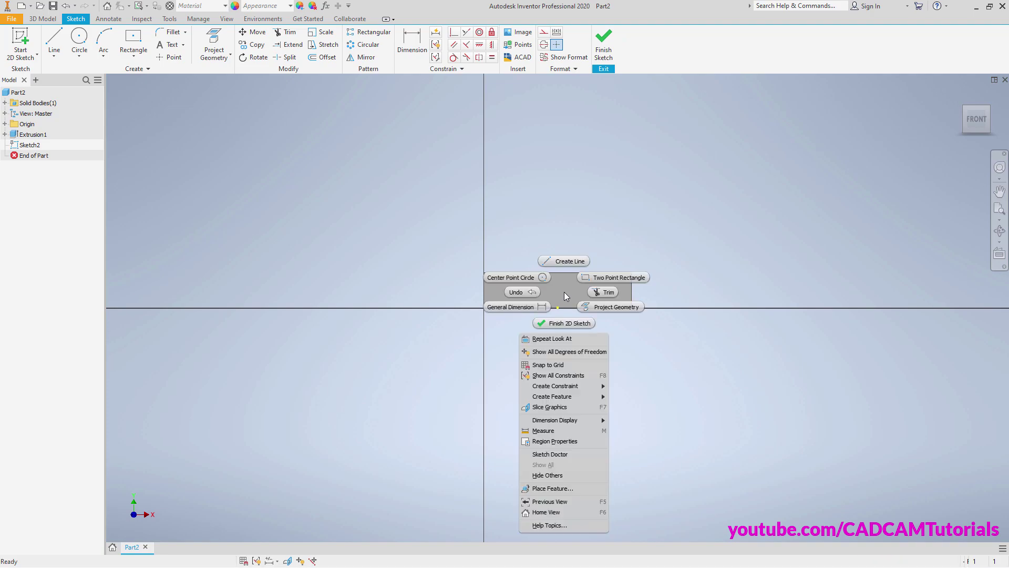
click(609, 278)
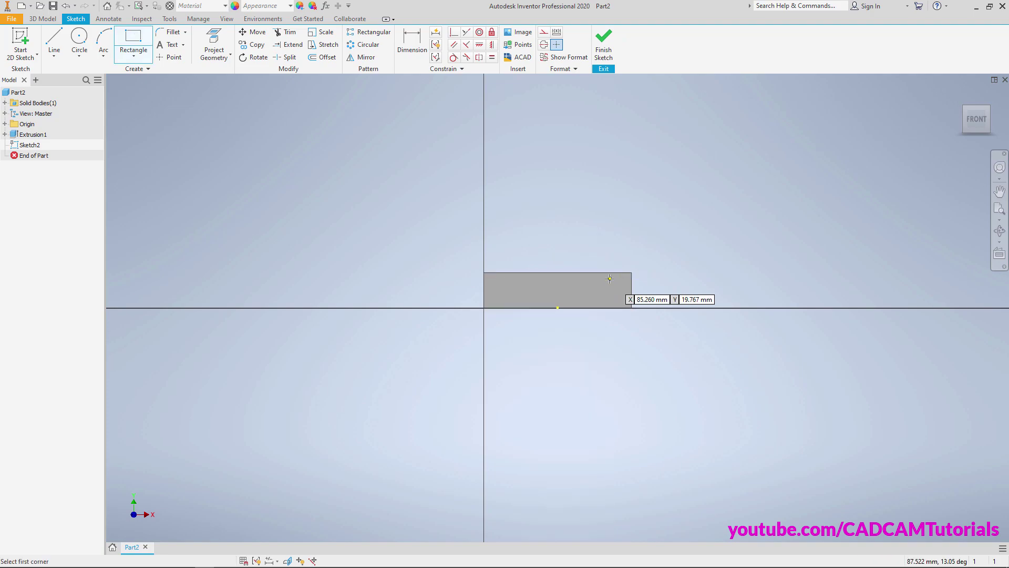
click(517, 307)
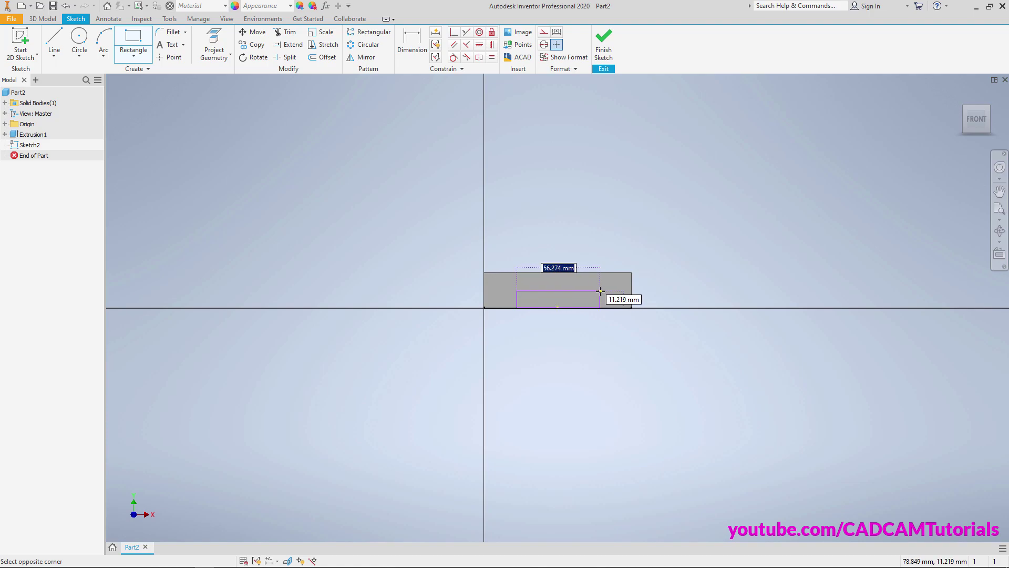
text(52)
key(Tab)
text(10)
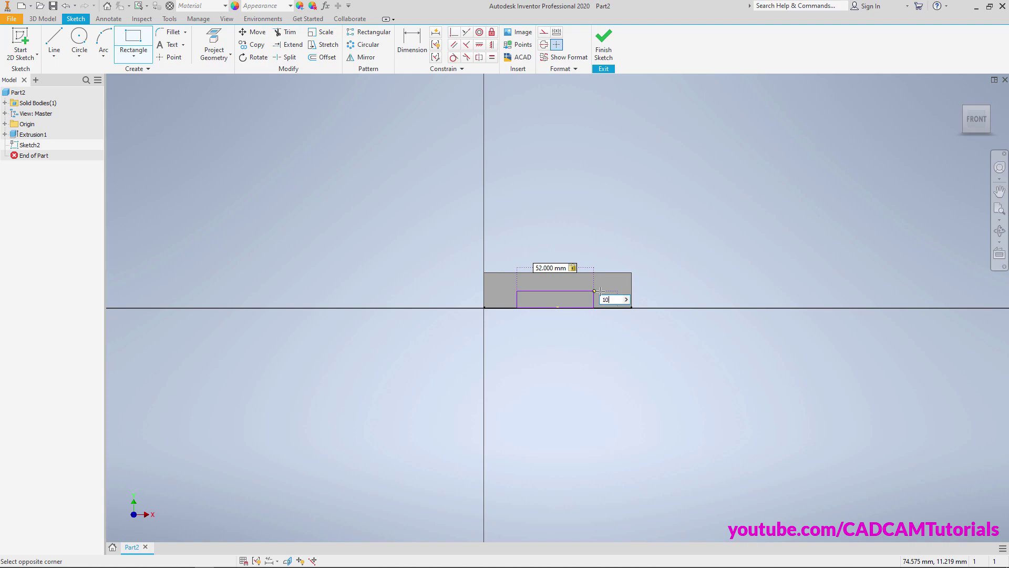
key(Return)
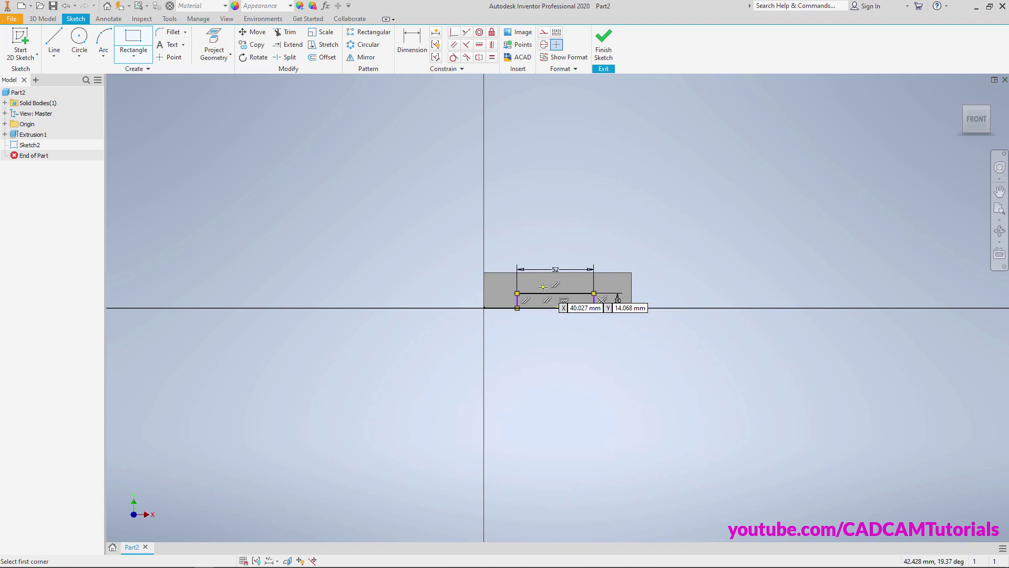
- Dimension the rectangle's left side 24 mm from the left edge of the end face and finish the sketch
scroll(543, 287, down, 3)
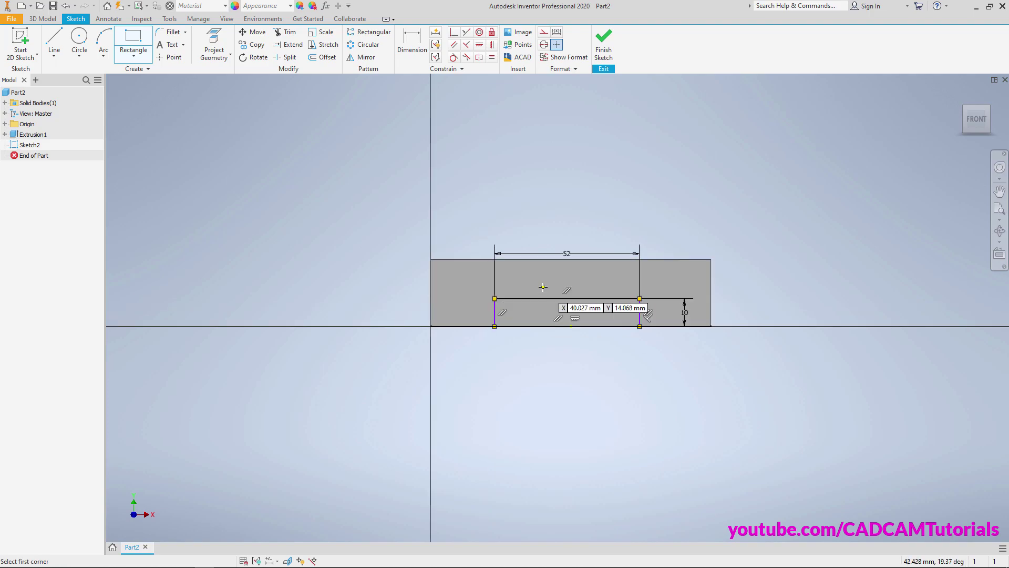
scroll(543, 286, down, 3)
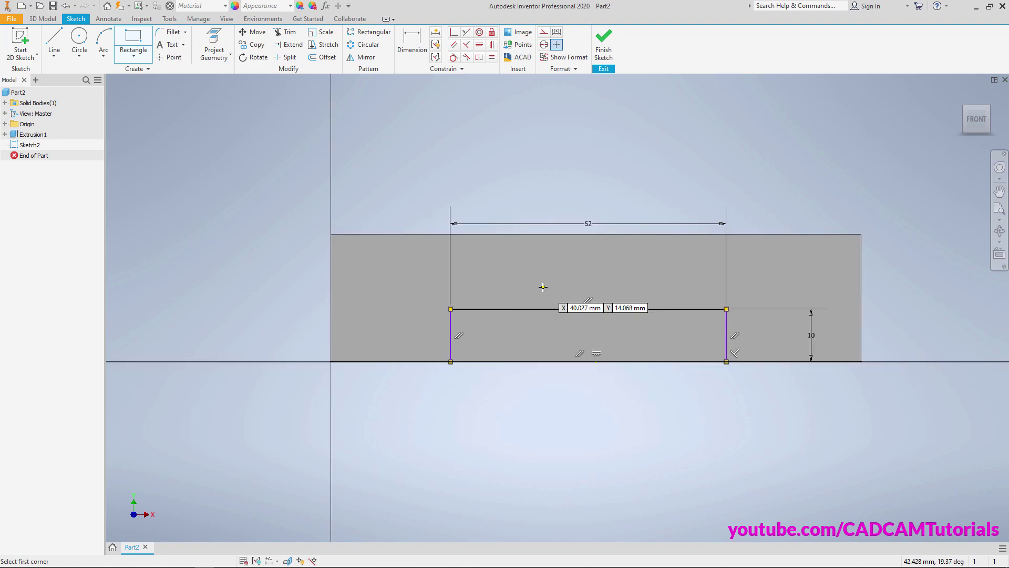
right_click(543, 287)
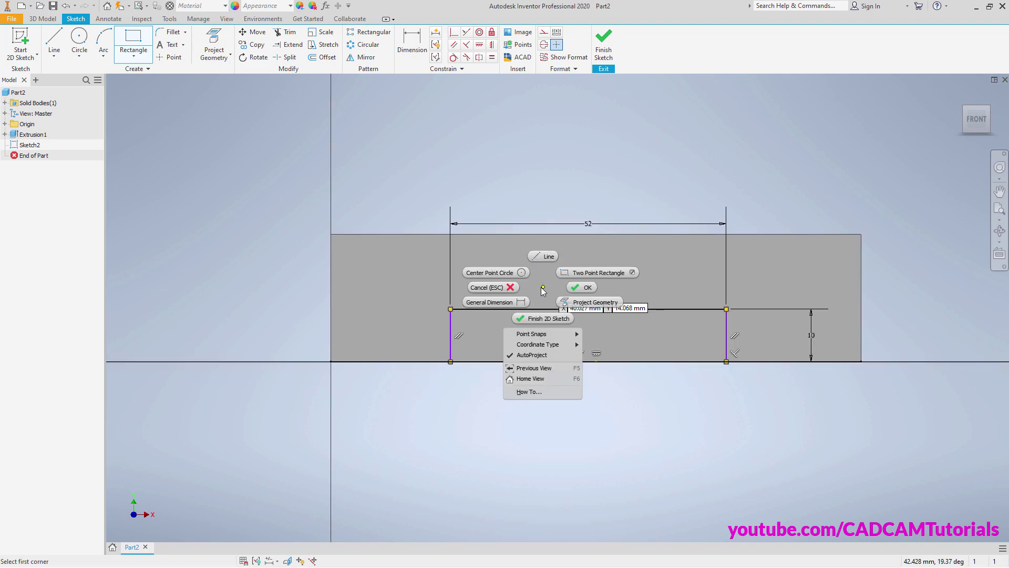
click(485, 303)
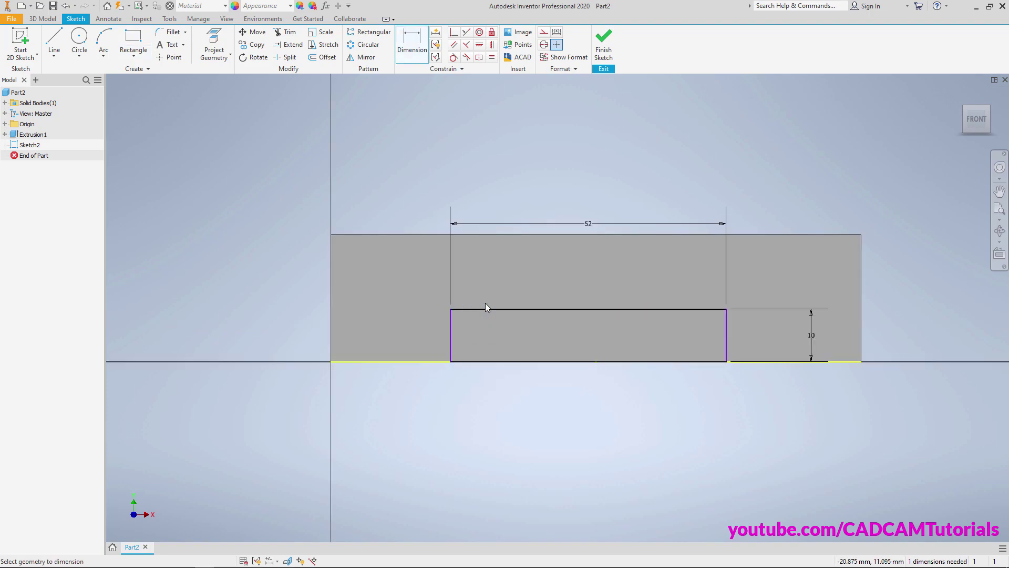
click(330, 336)
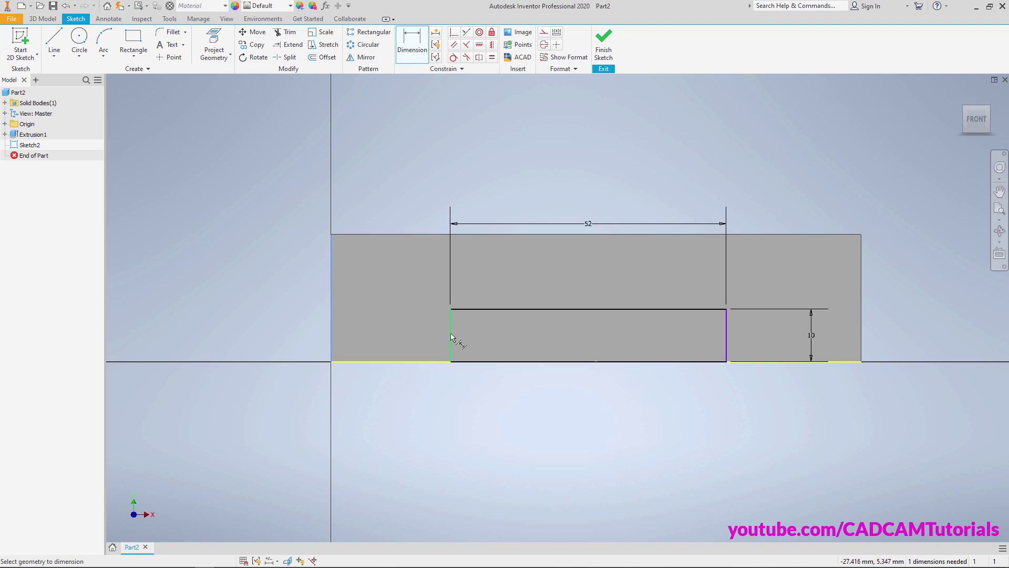
click(451, 336)
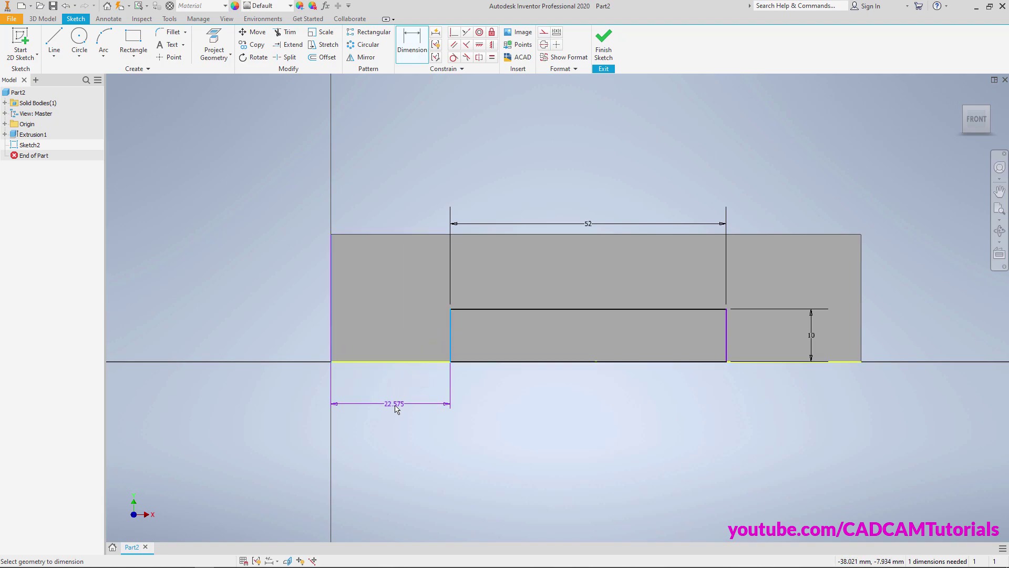
click(391, 398)
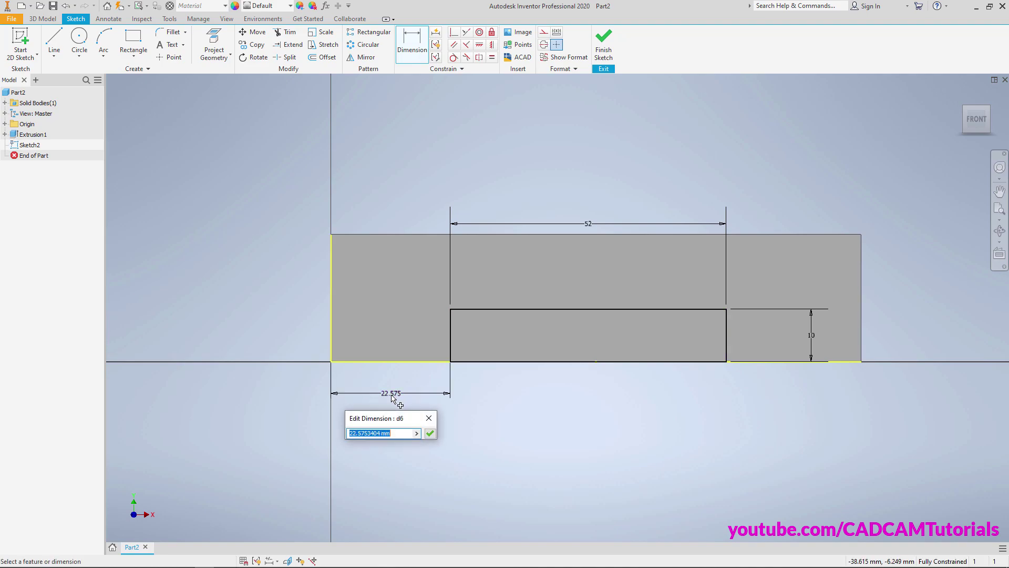
text(24)
key(Return)
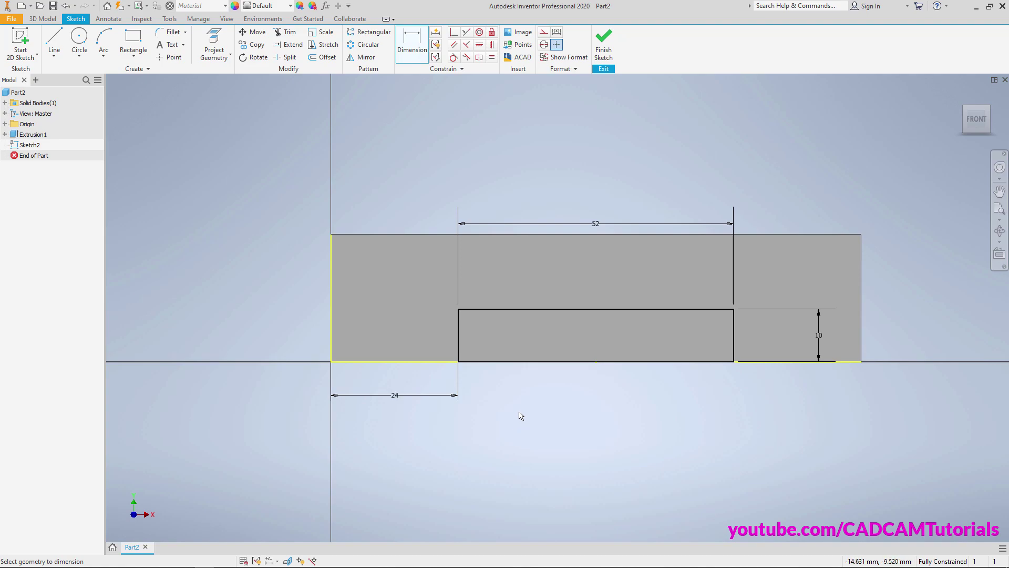
right_click(518, 410)
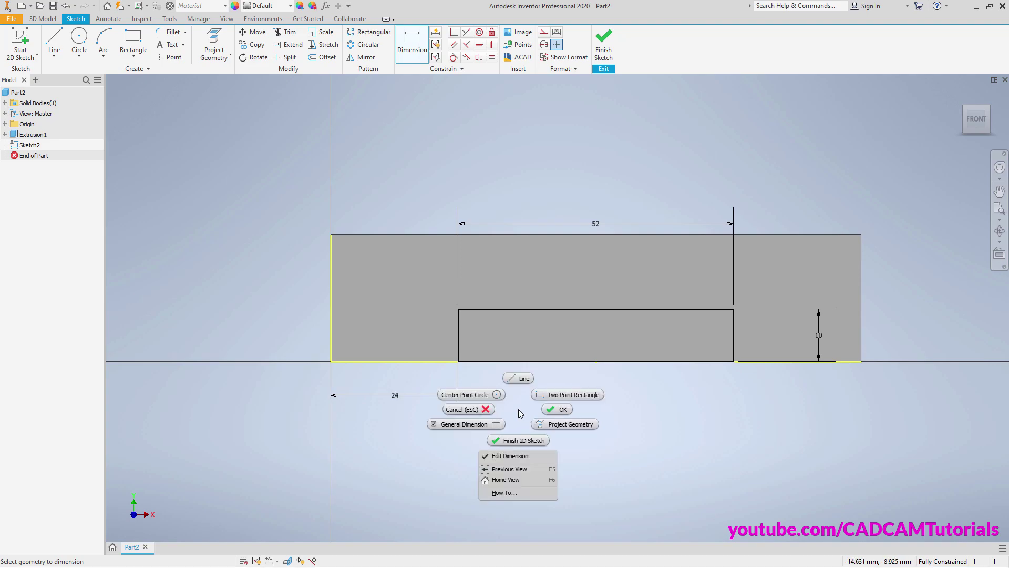
click(518, 441)
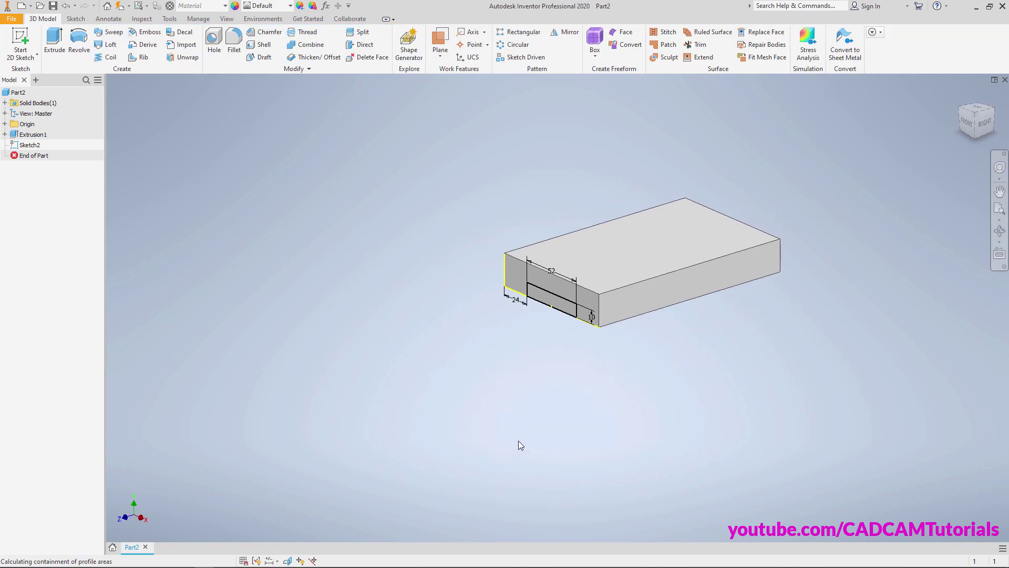
- Cut the 52 by 10 mm rectangle through all of the block with Extrude, flipping the direction into the body
key(e)
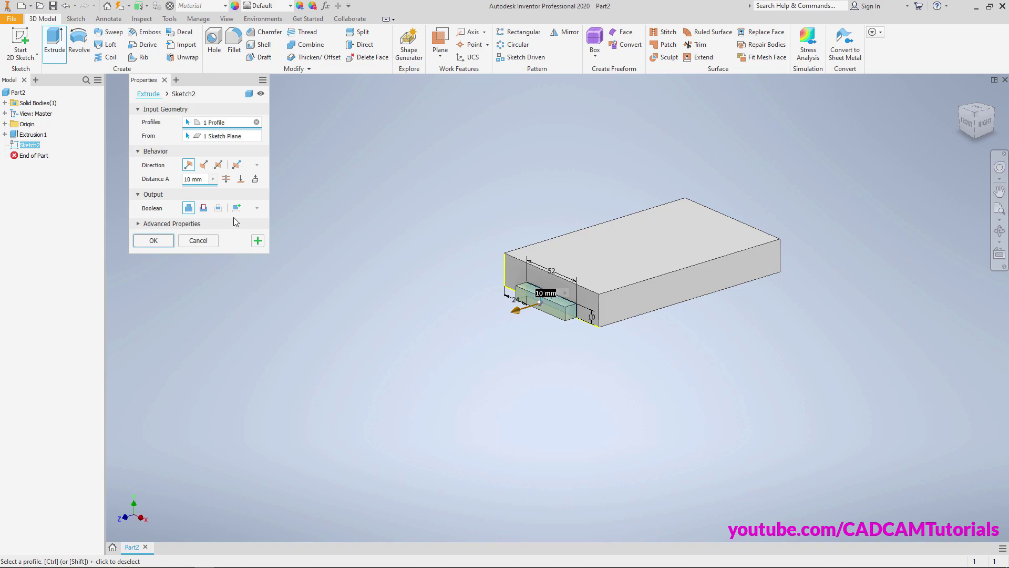
click(223, 180)
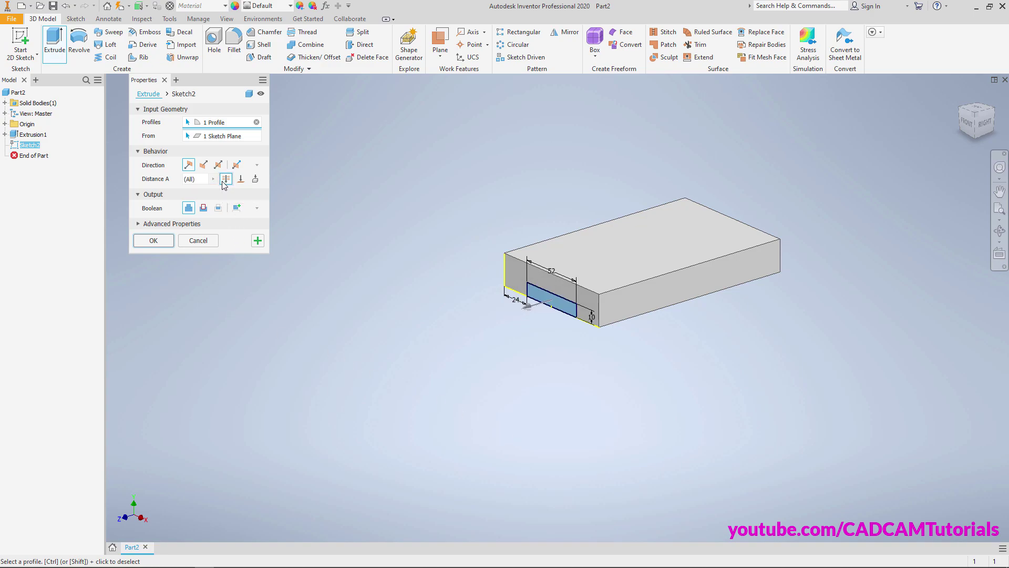
click(203, 165)
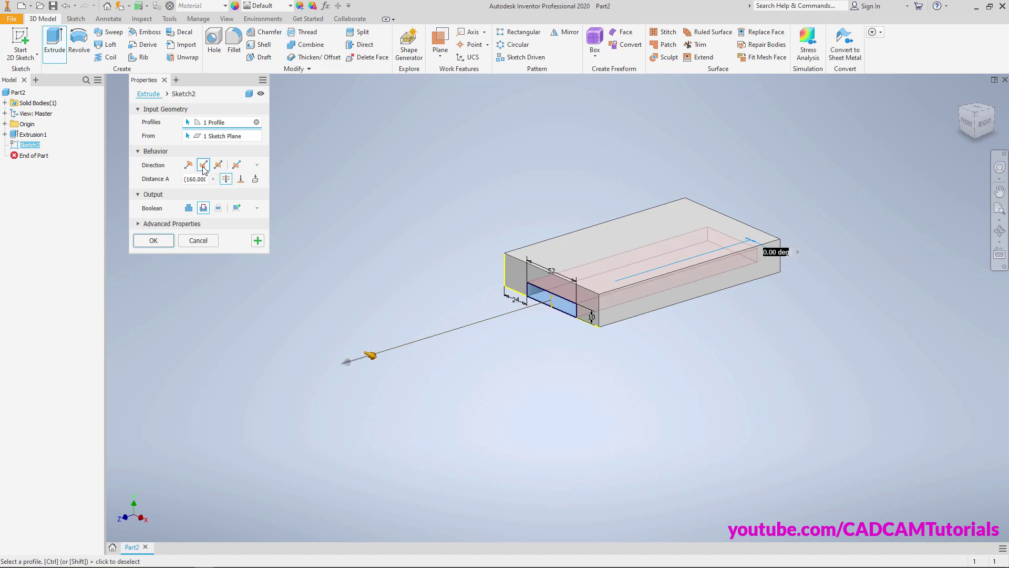
click(161, 242)
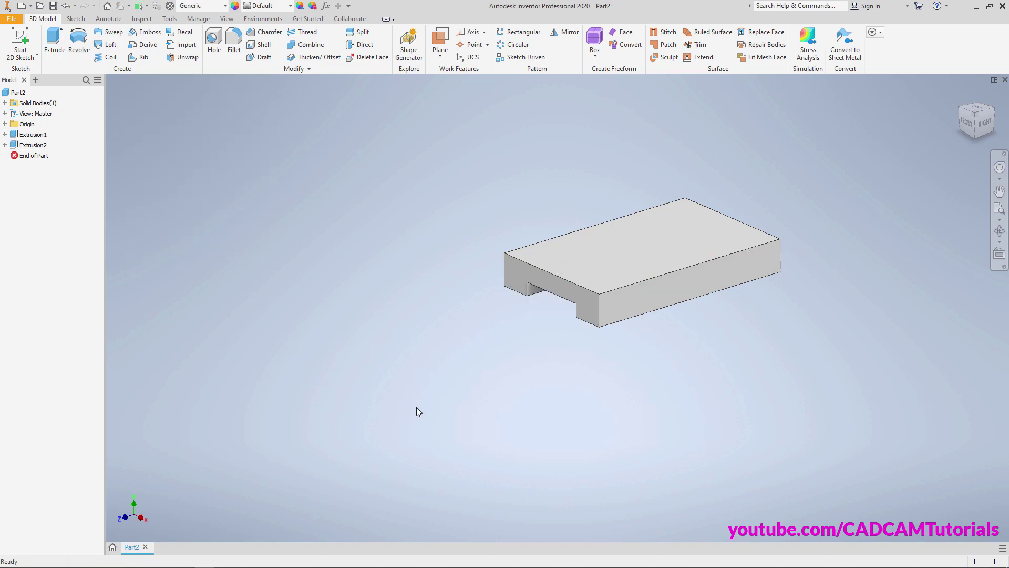
- Check the edge step dimensions on the drawing in Adobe Reader and start a sketch on the block's top face in Inventor
key(alt+Tab)
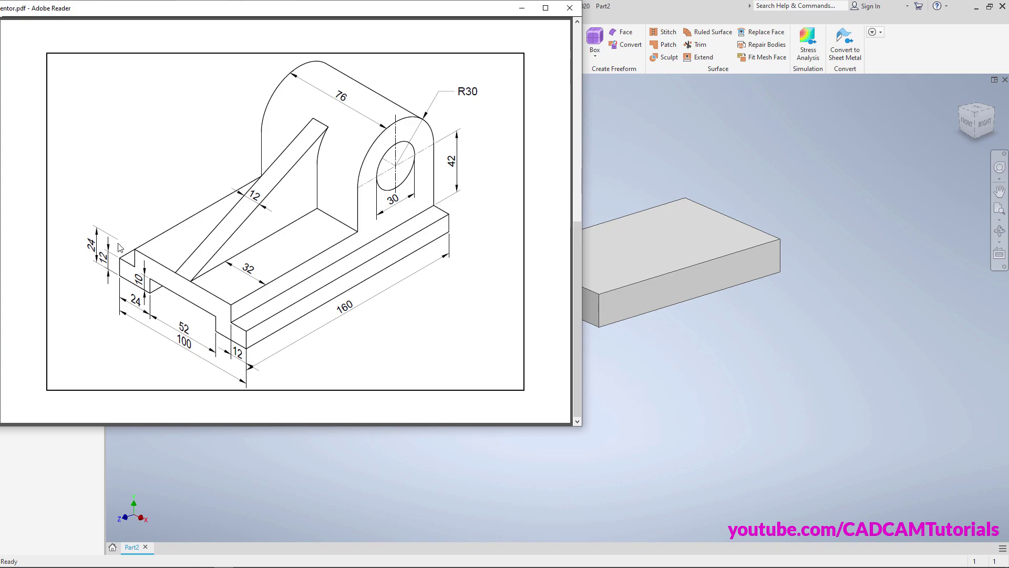
click(678, 341)
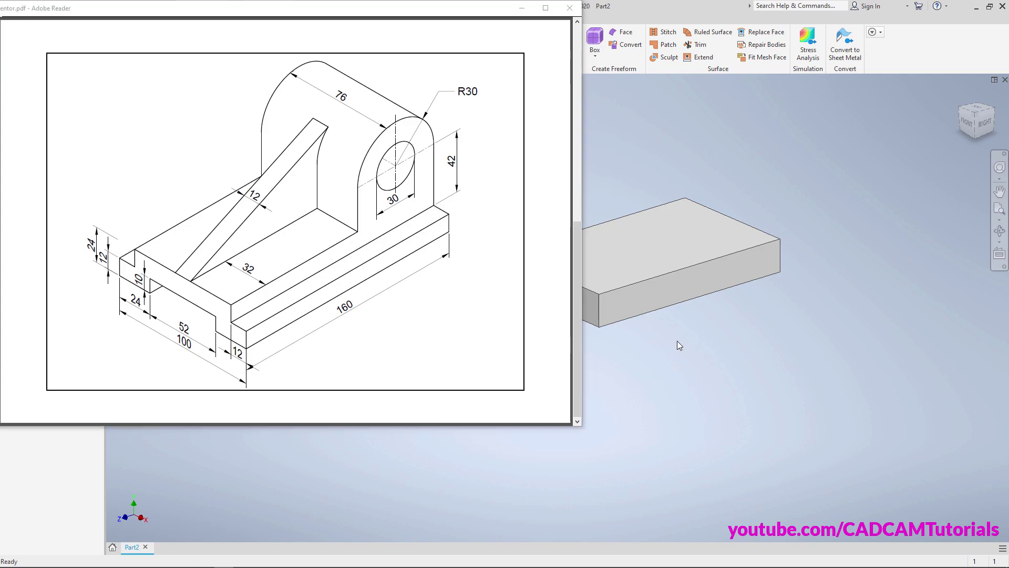
right_click(678, 341)
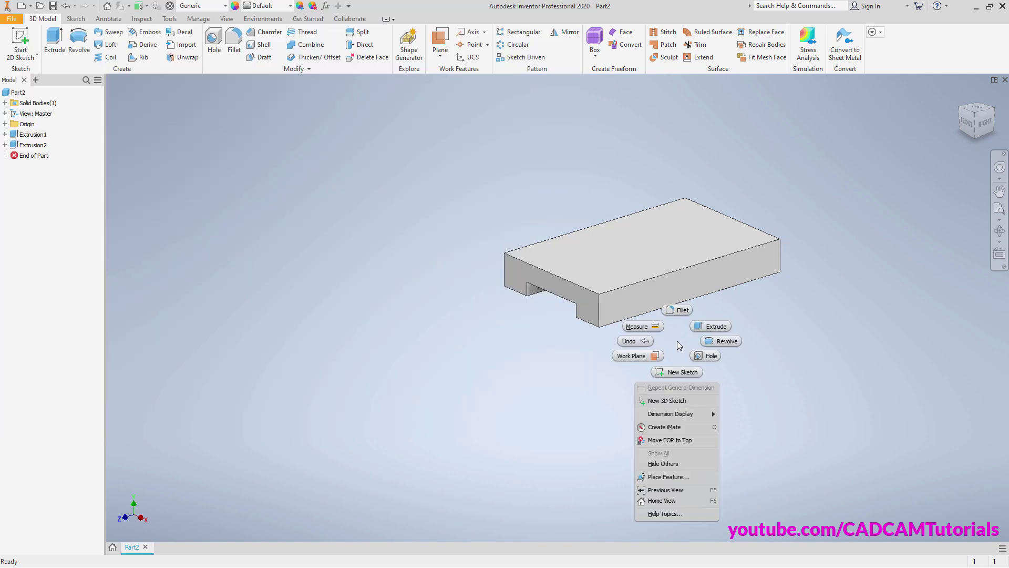
click(718, 327)
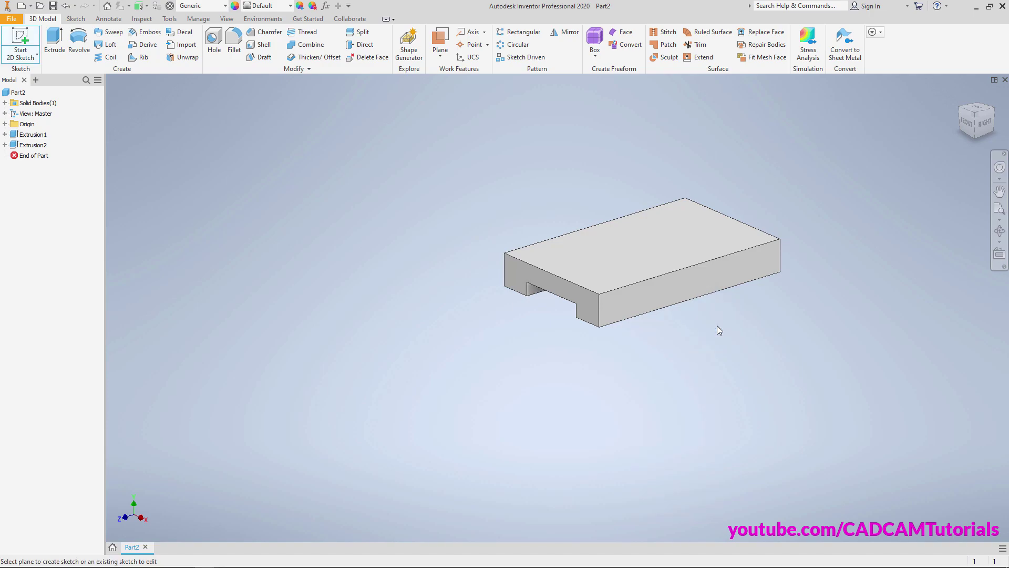
click(681, 239)
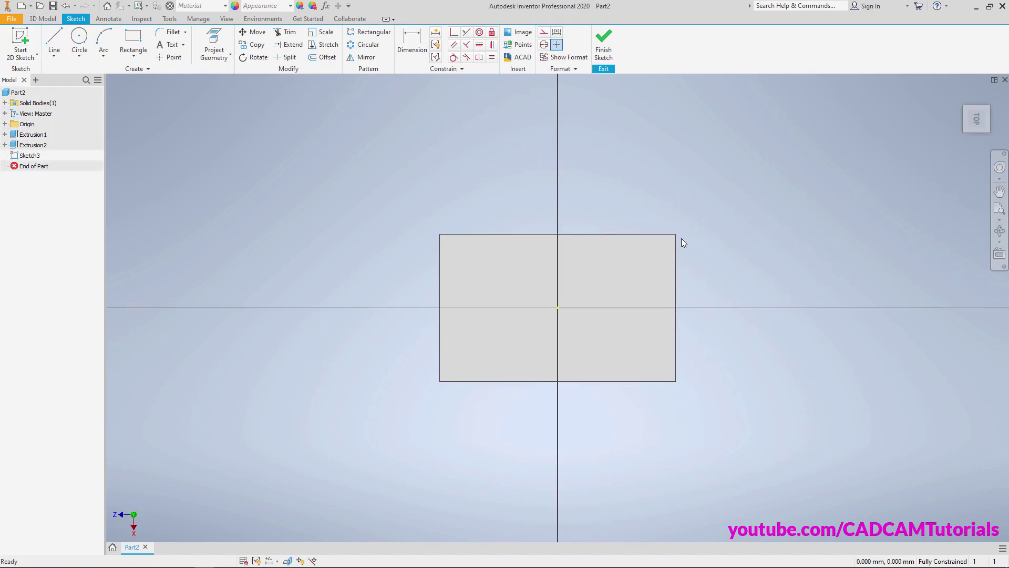
- Draw a two-point rectangle 160 mm long and 12 mm wide inside the top face, along its far long edge
right_click(671, 169)
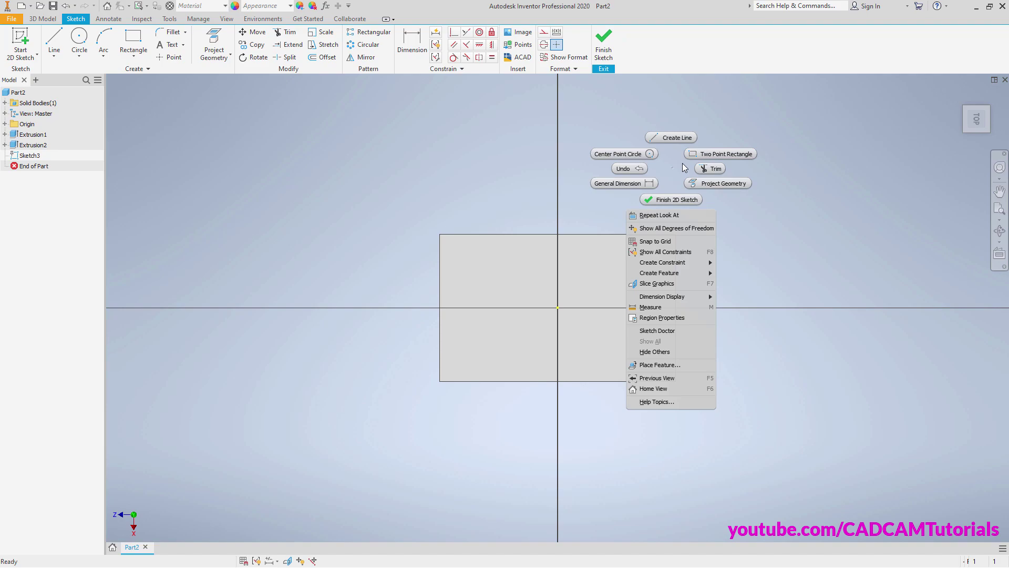
click(712, 158)
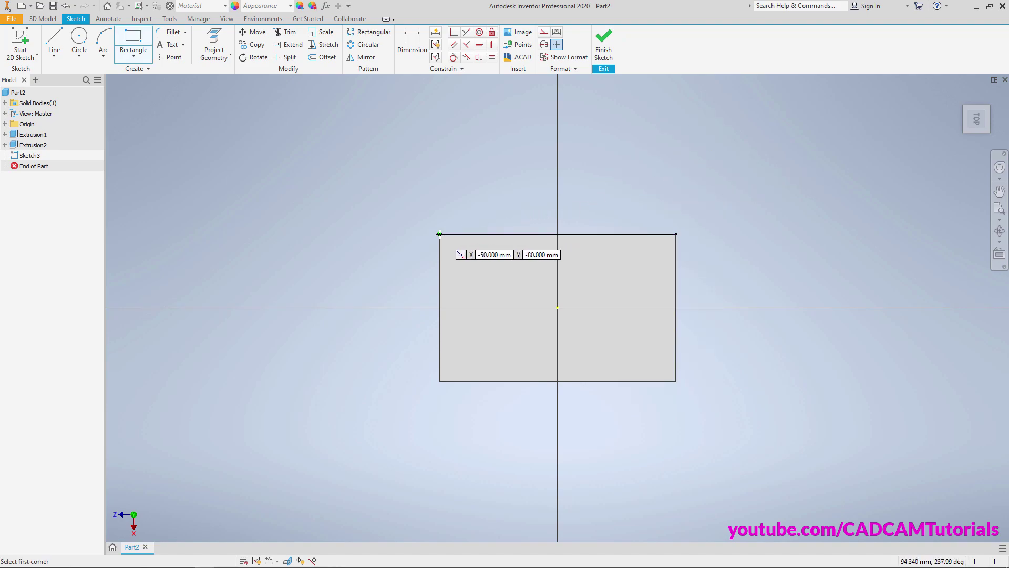
click(439, 233)
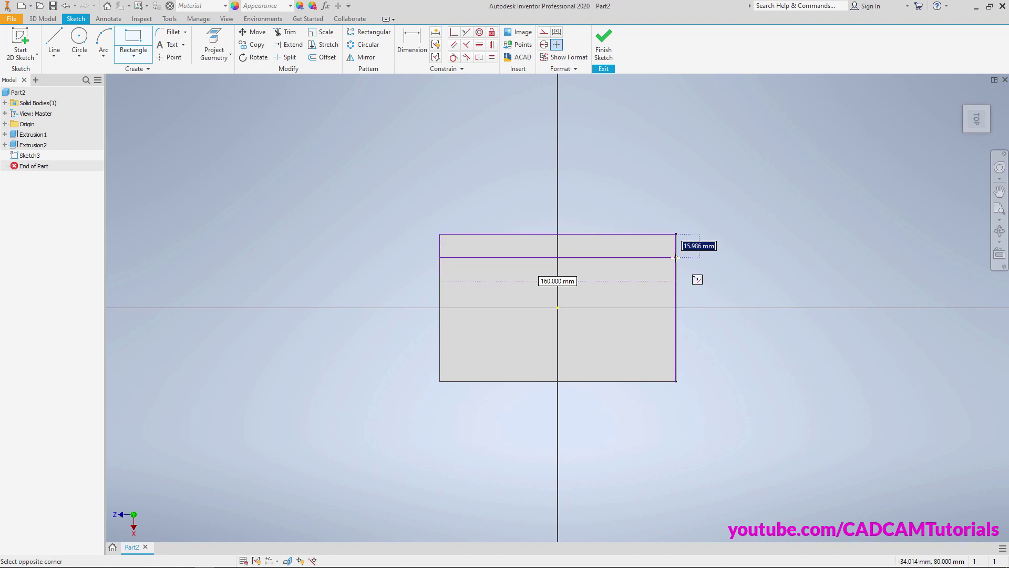
text(12)
key(Return)
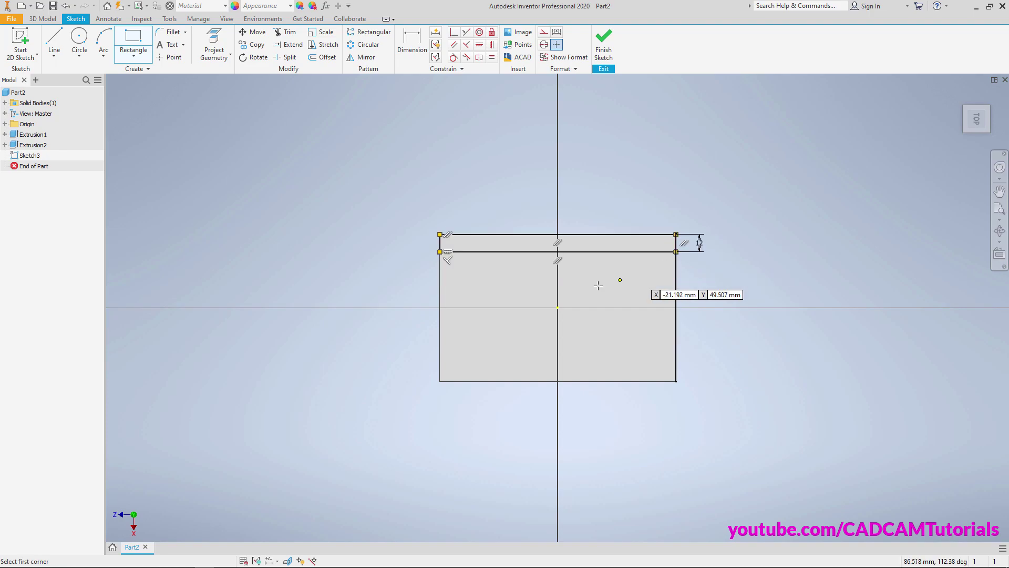
- Draw a second 160 by 12 mm rectangle along the opposite long edge of the top face and finish the sketch
click(440, 381)
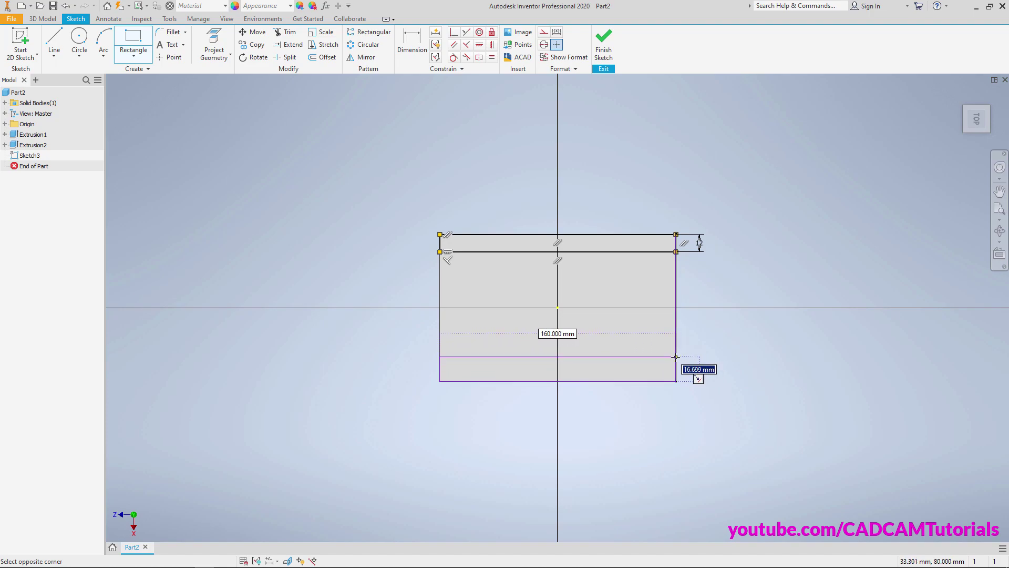
text(12)
key(Return)
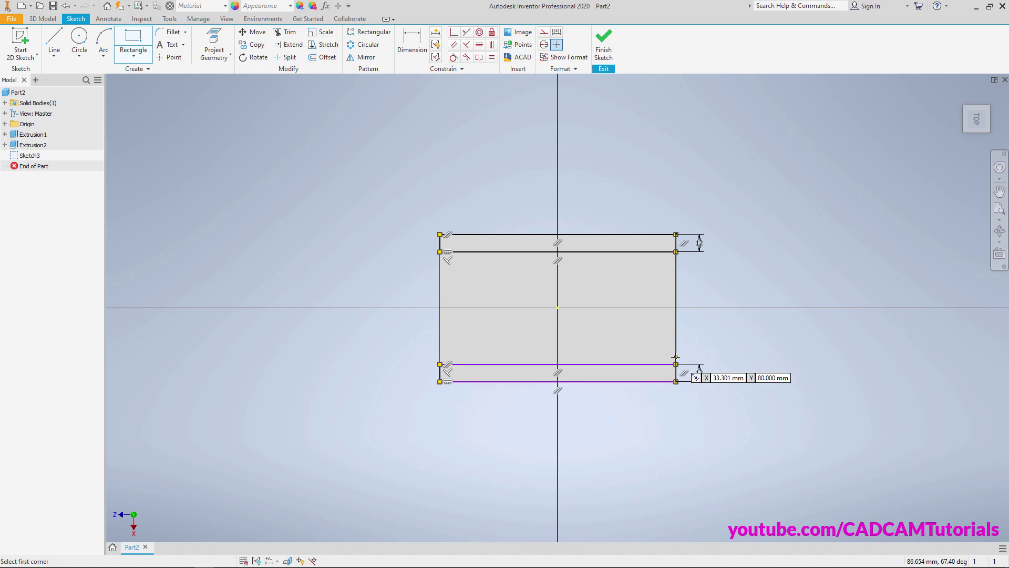
right_click(736, 319)
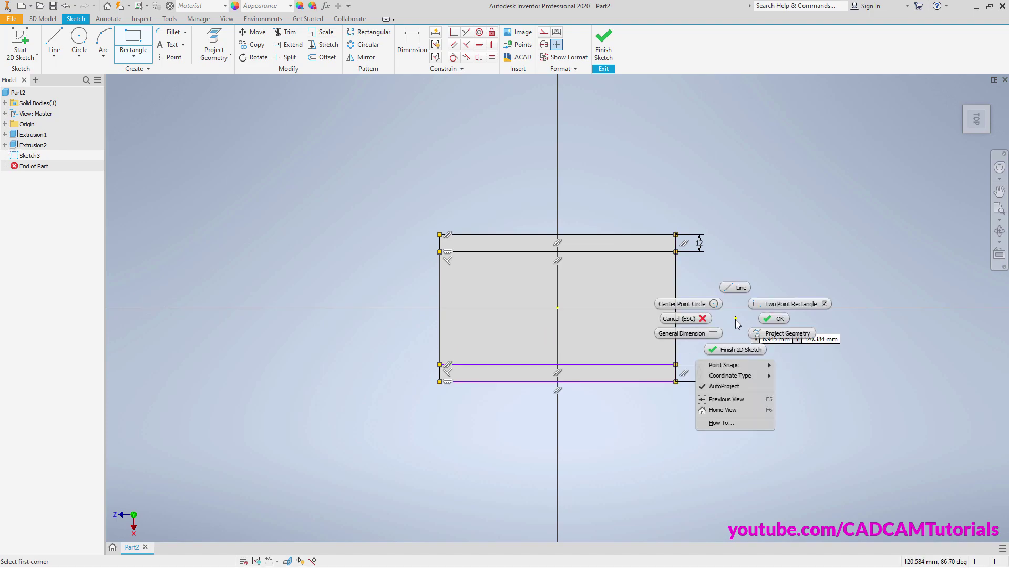
click(736, 350)
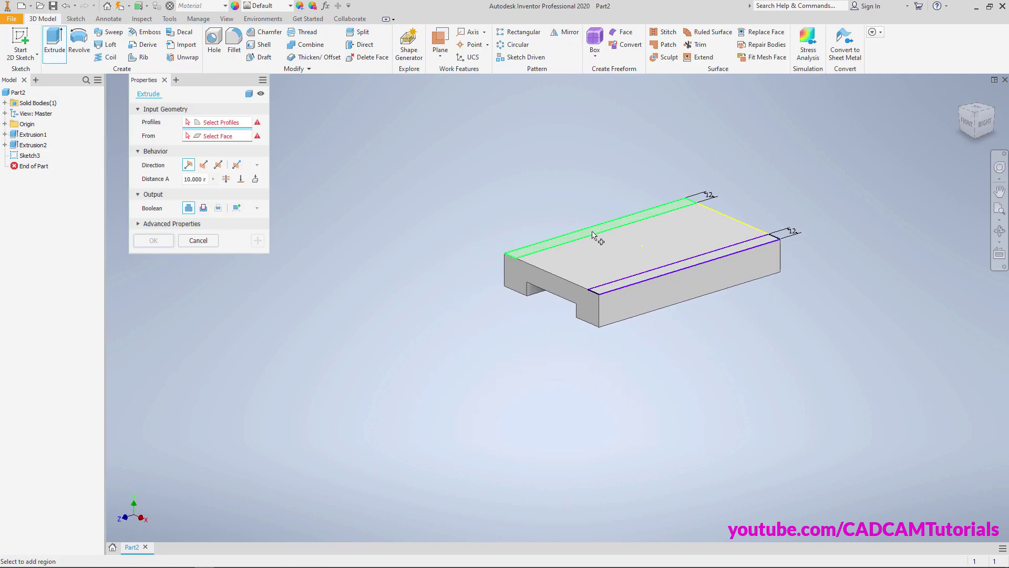
- Cut both 12 mm wide edge strips 12 mm deep with Extrude, flipping the direction down into the block
click(593, 234)
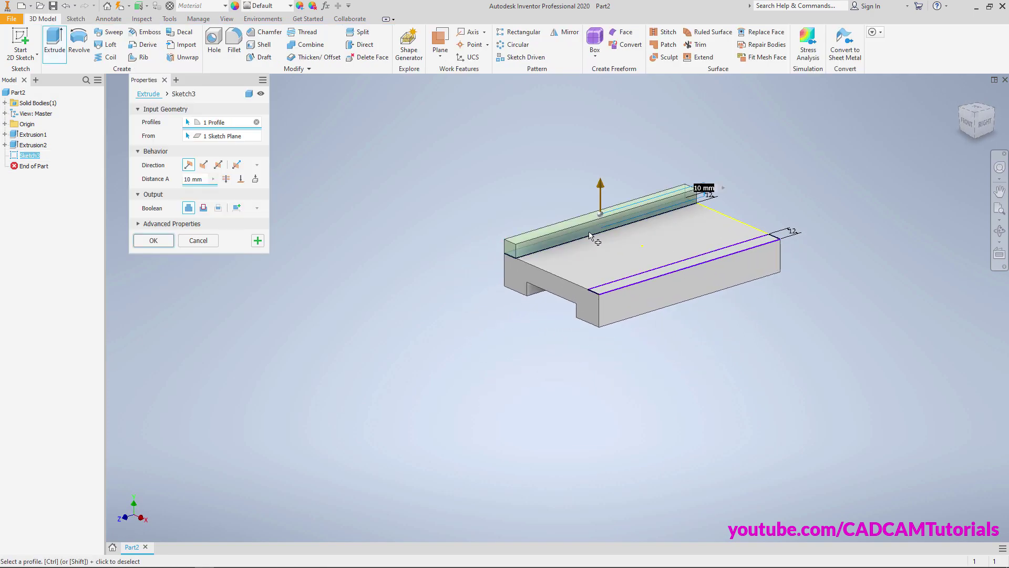
click(633, 283)
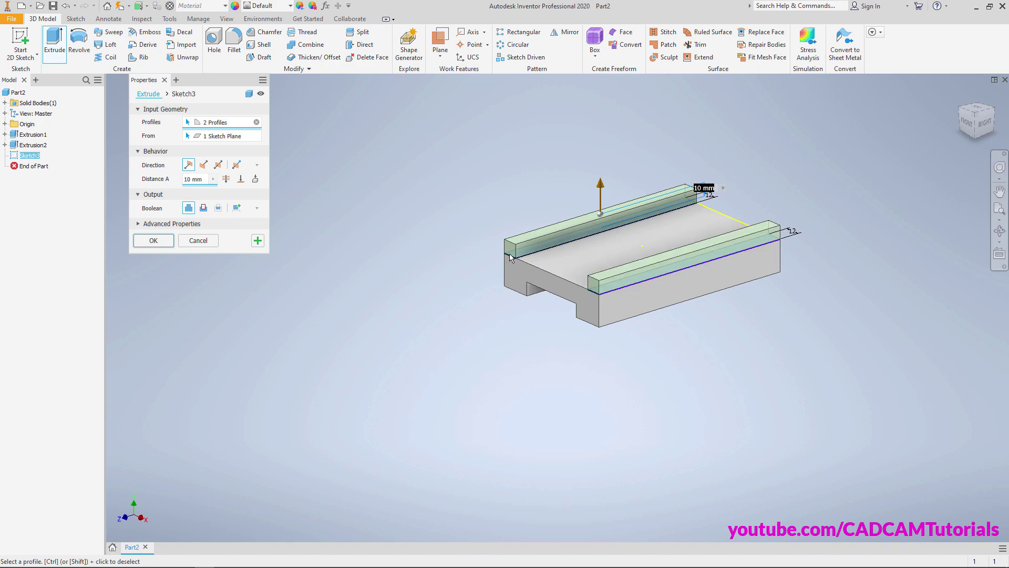
click(203, 166)
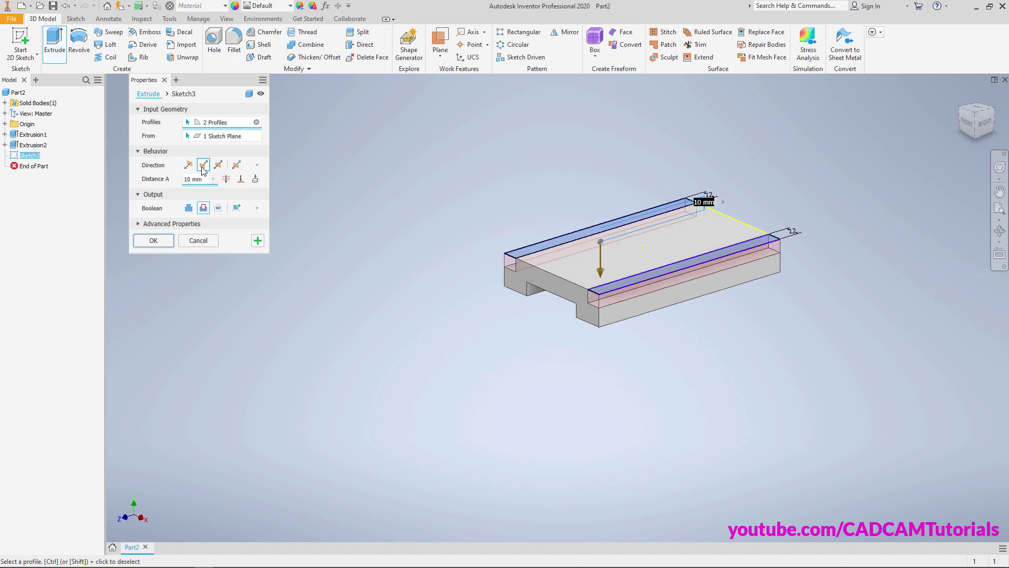
text(12)
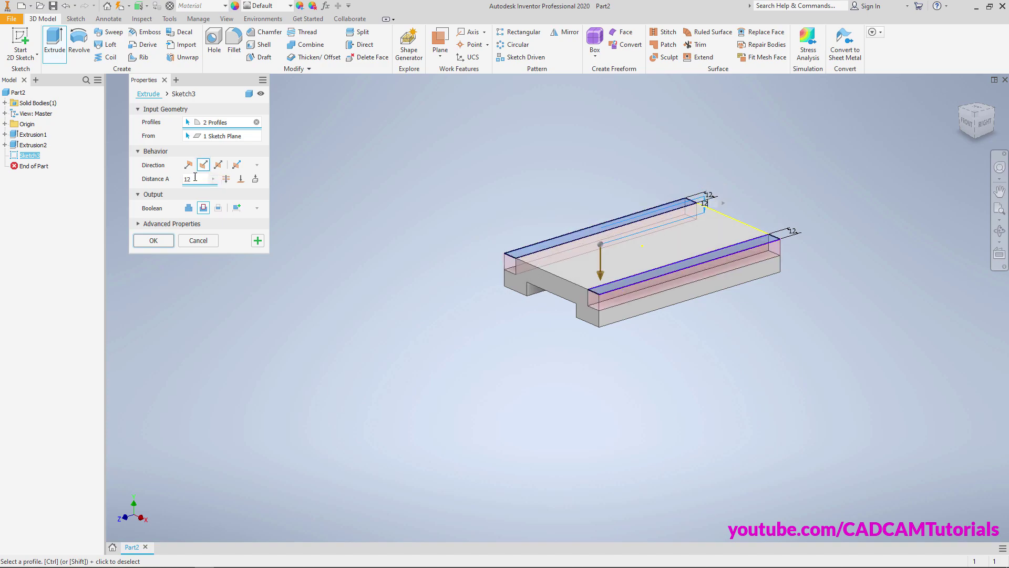
click(154, 242)
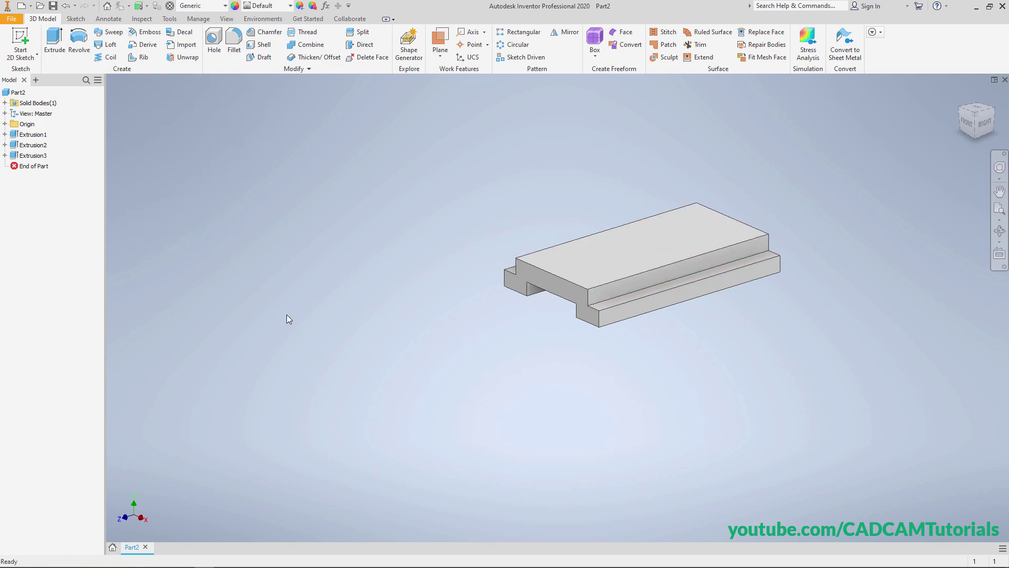
- Check the upright's dimensions on the drawing in Adobe Reader and start a sketch on the side face above the step in Inventor
key(alt+Tab)
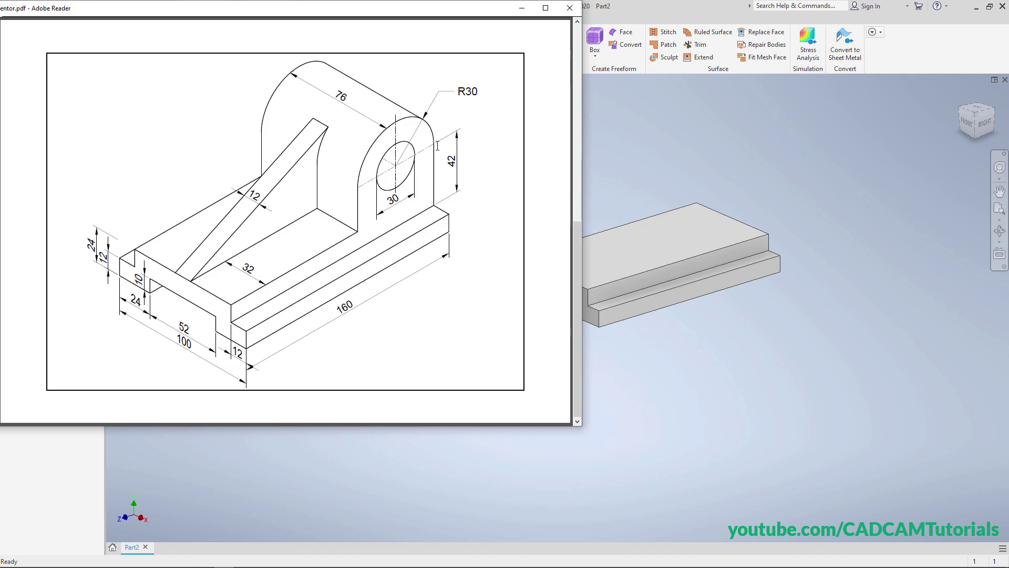
click(639, 163)
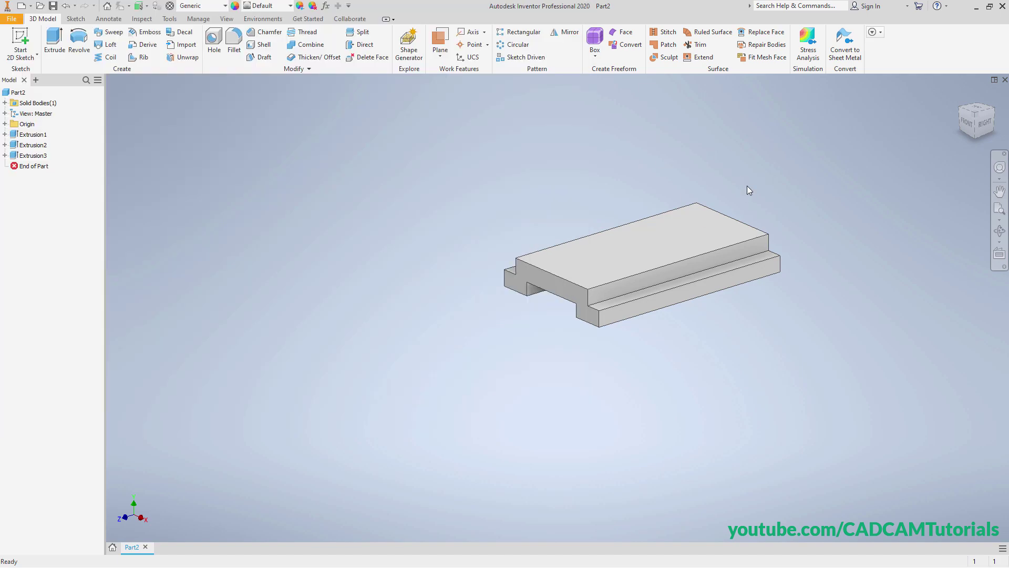
right_click(746, 185)
click(777, 176)
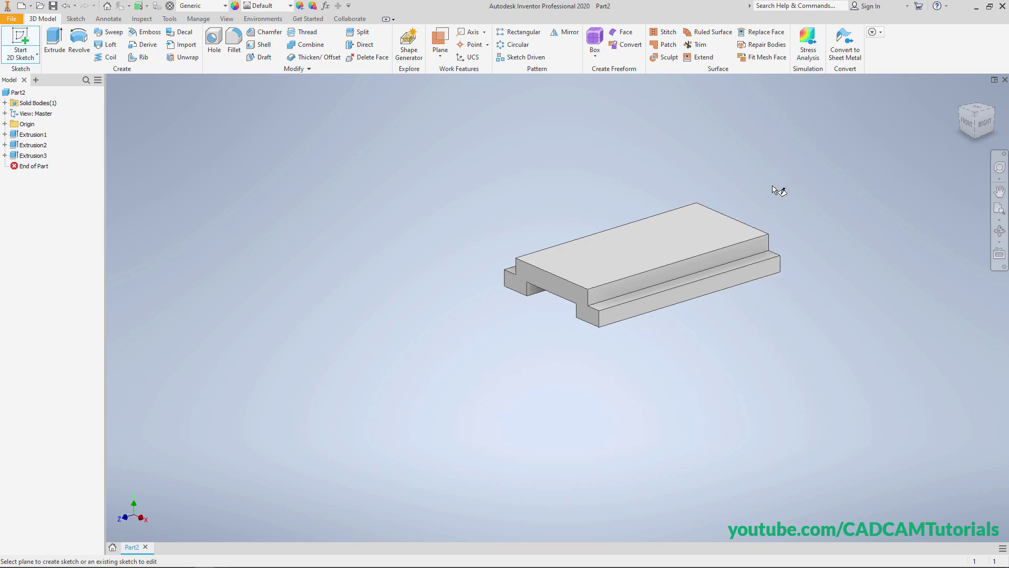
click(752, 252)
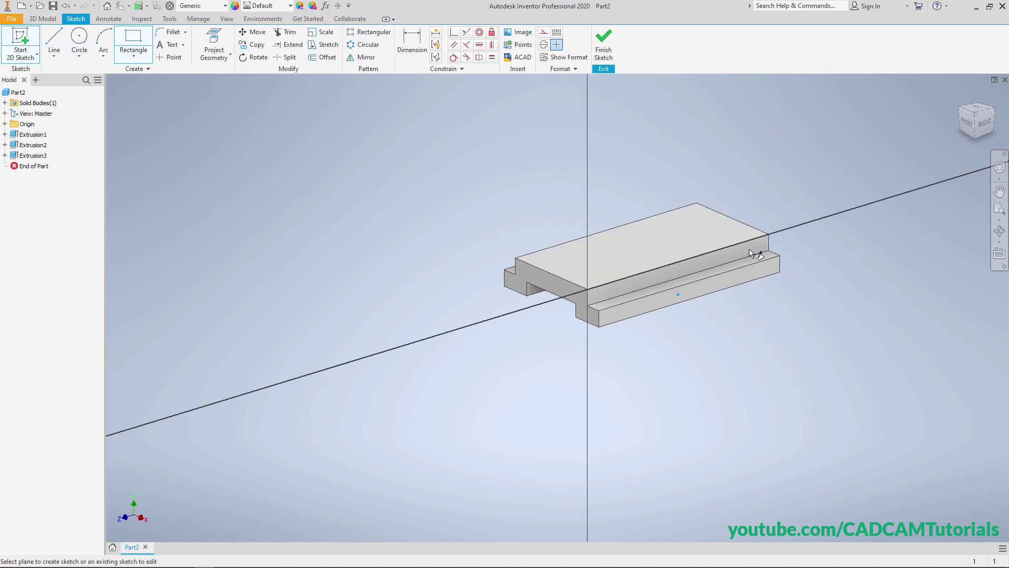
- Draw a two-point rectangle 60 mm wide and 30 mm high, rising from the upper corner at the base's rear end
right_click(725, 184)
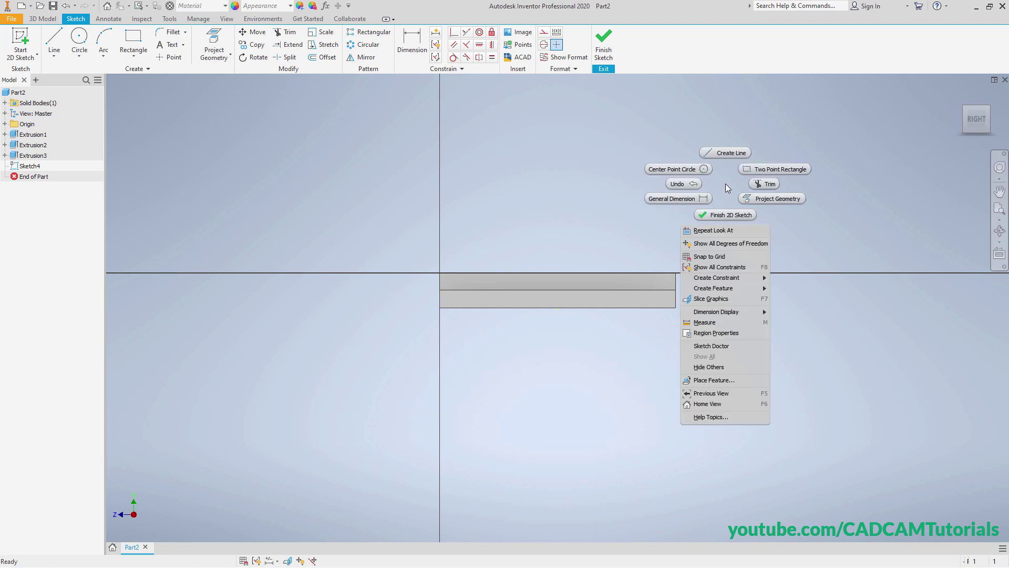
click(761, 170)
click(676, 272)
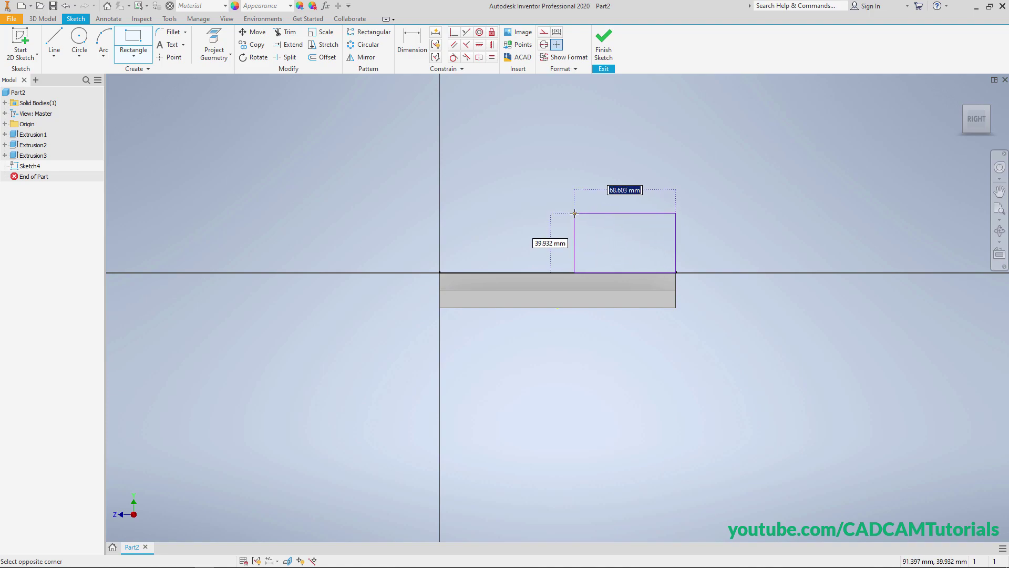
text(60)
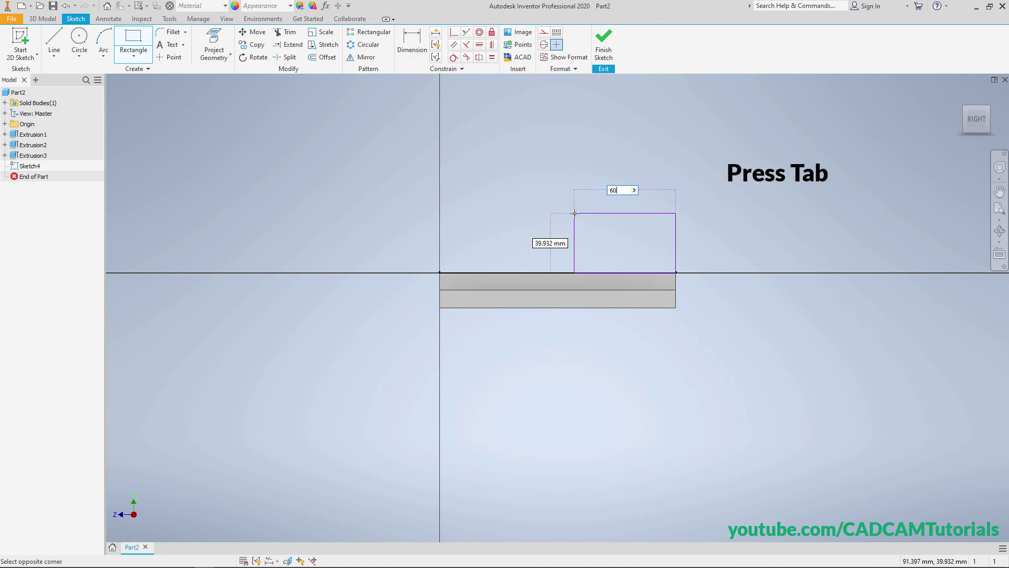
key(Tab)
text(30)
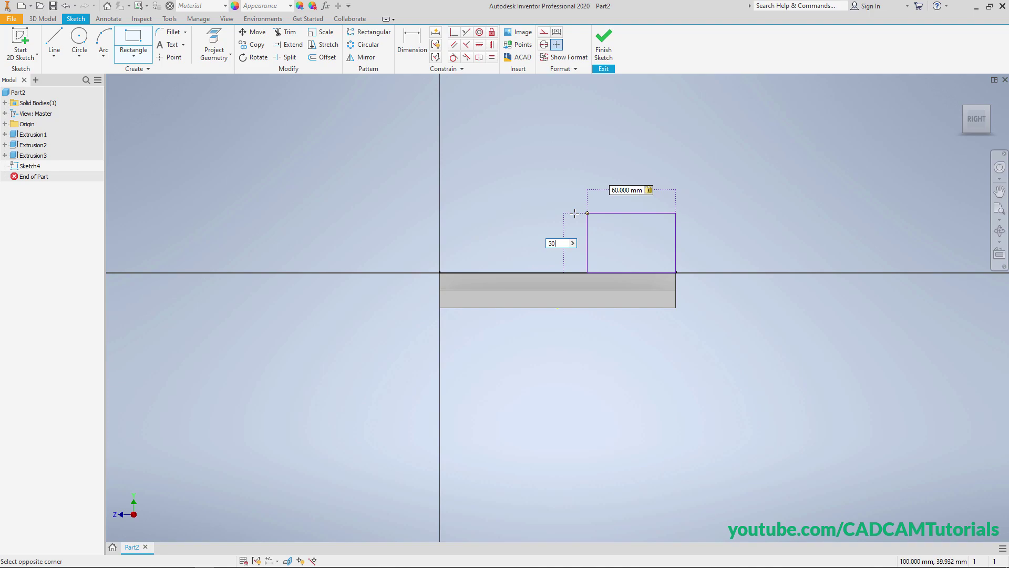
key(Return)
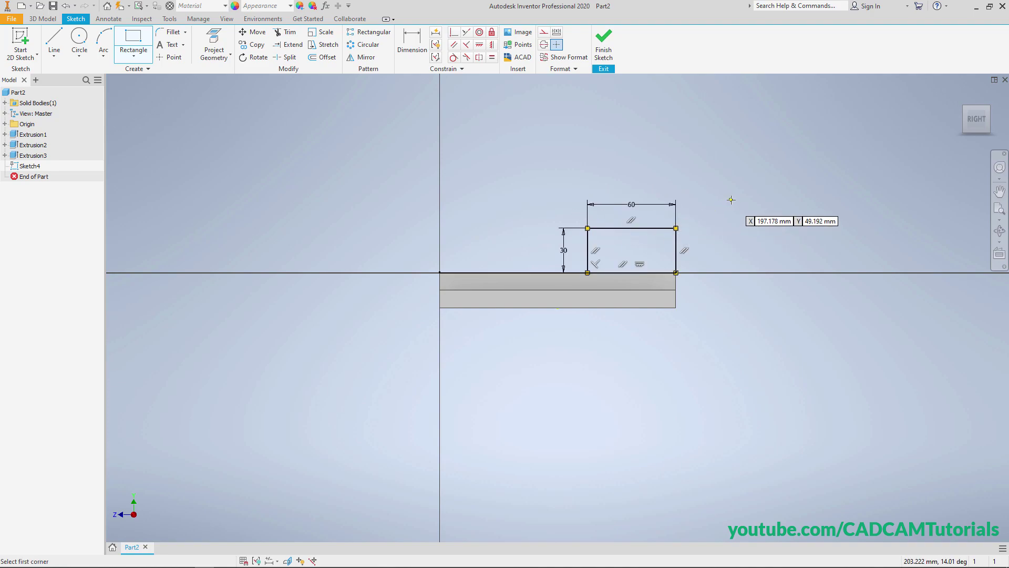
- Draw a circle centred on the midpoint of the rectangle's top side, passing through its top corner
right_click(731, 199)
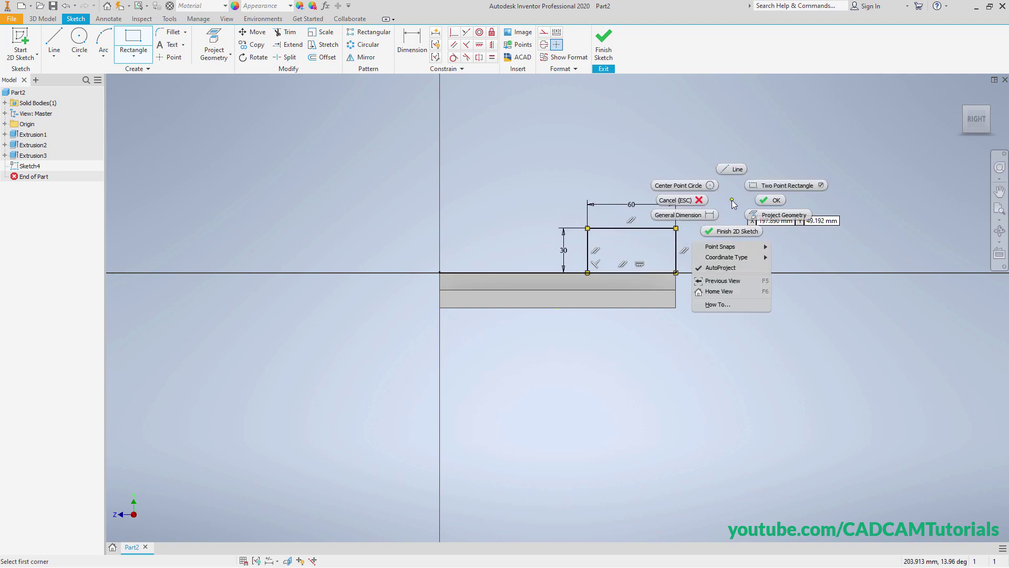
click(704, 189)
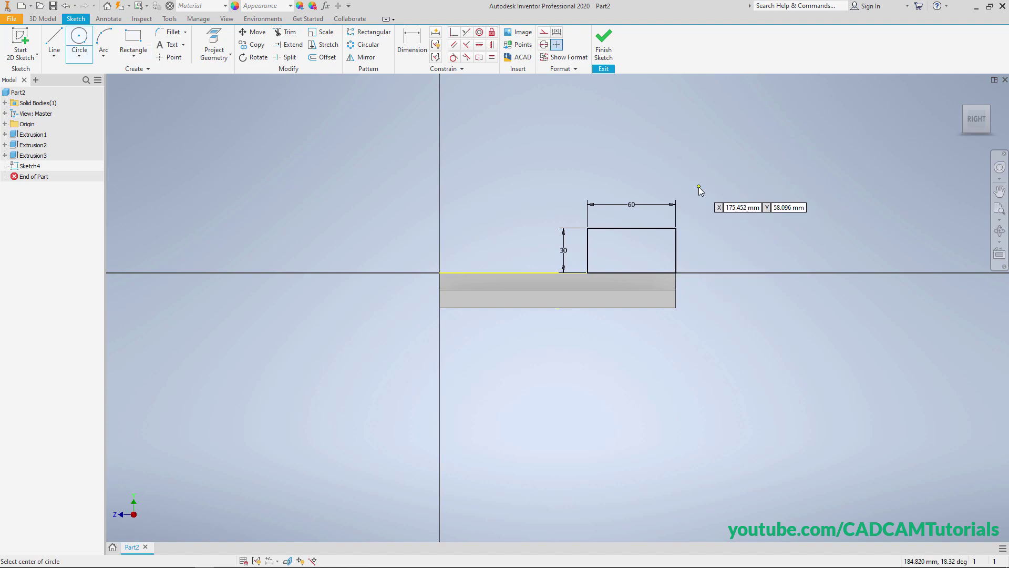
click(632, 228)
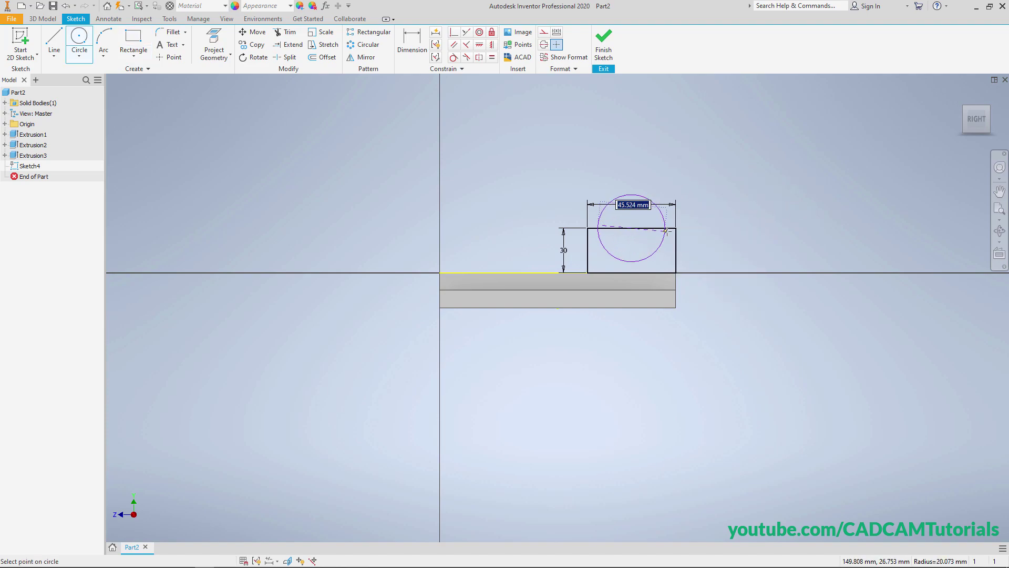
click(677, 228)
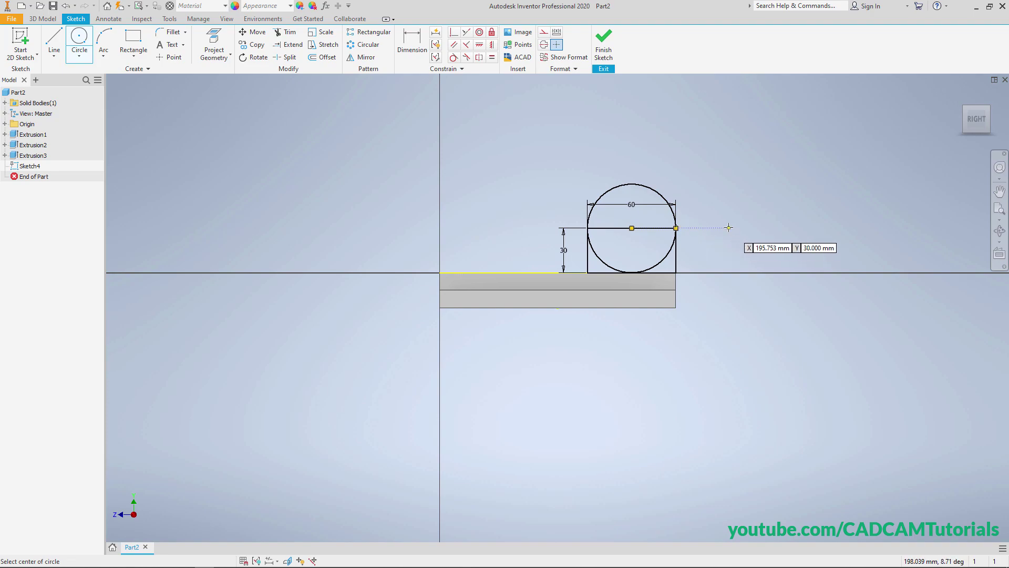
right_click(730, 185)
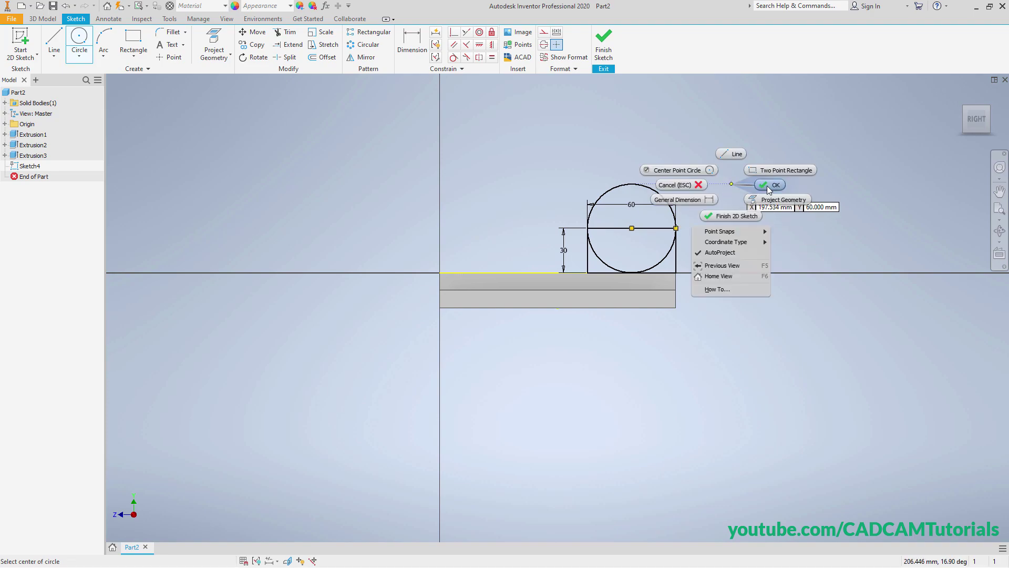
click(768, 185)
- Trim away the lower half of the circle inside the rectangle, leaving the upper arc
right_click(736, 168)
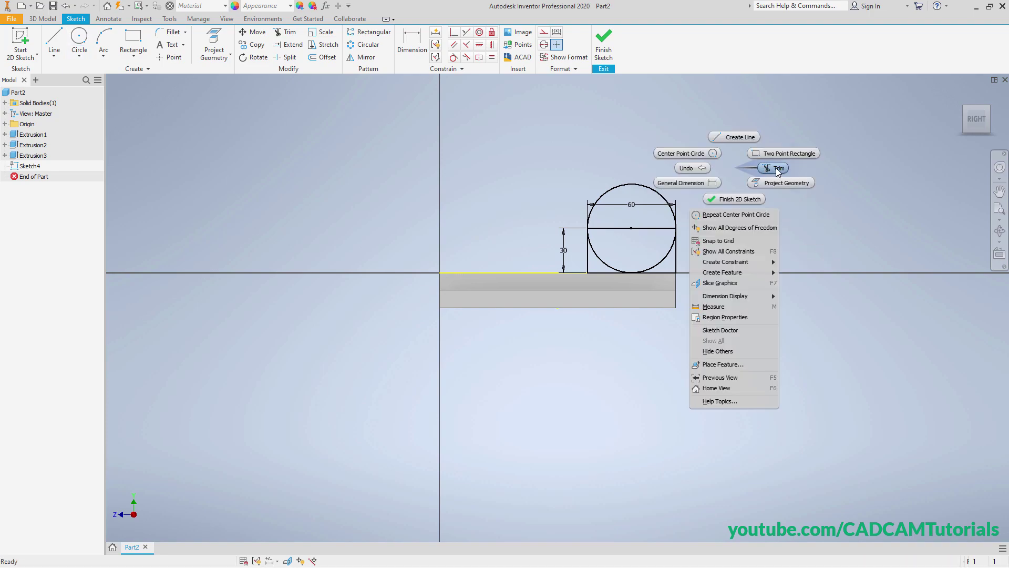
click(772, 168)
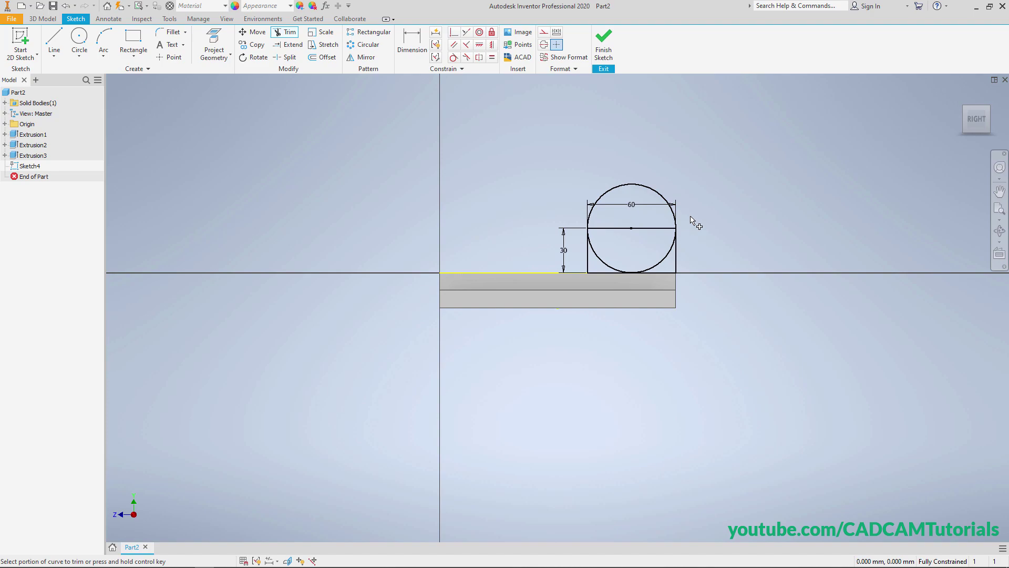
click(660, 267)
click(607, 265)
right_click(734, 179)
click(774, 178)
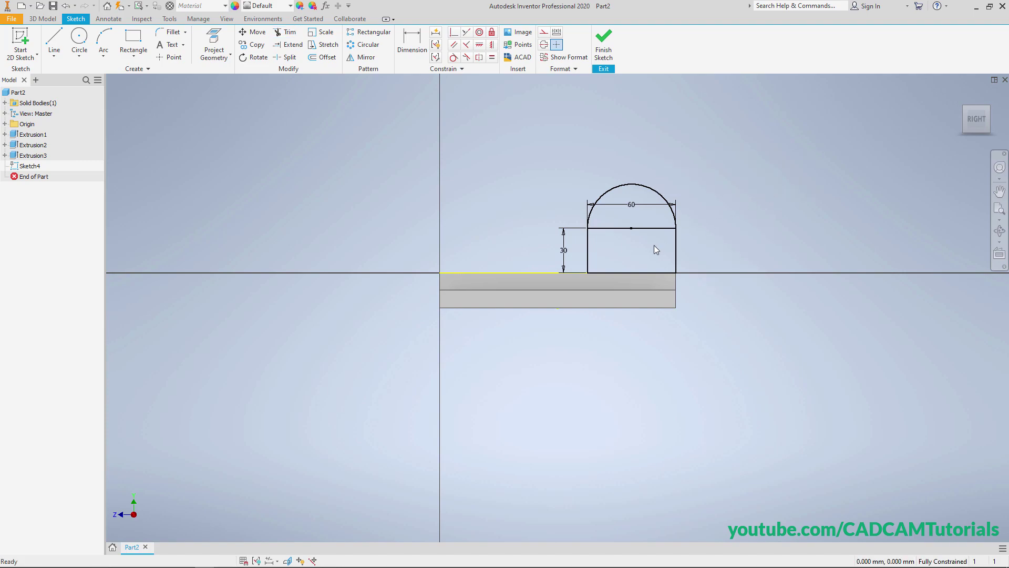
- Convert the rectangle's top line beneath the arc to construction geometry
click(653, 230)
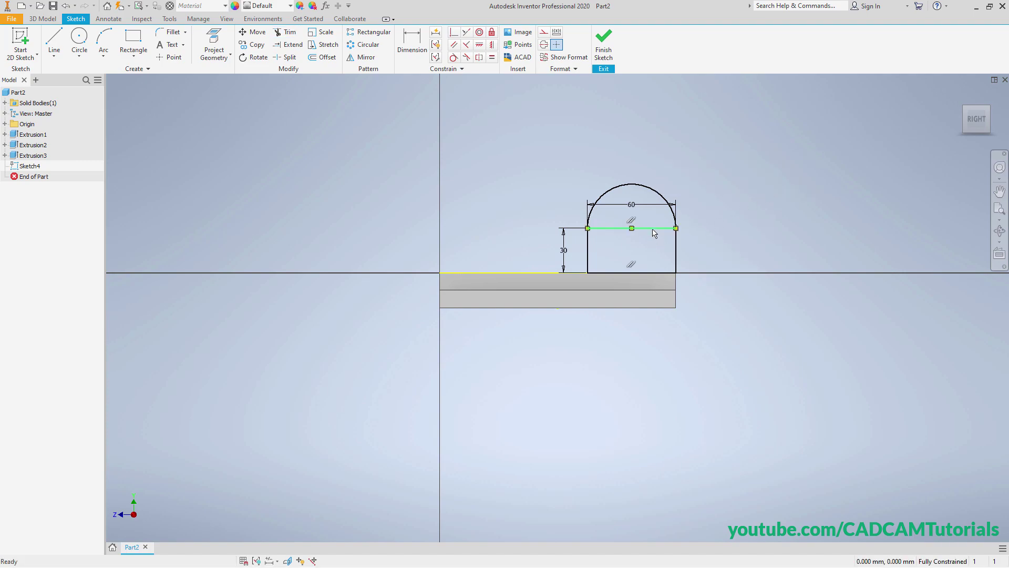
right_click(651, 229)
click(709, 230)
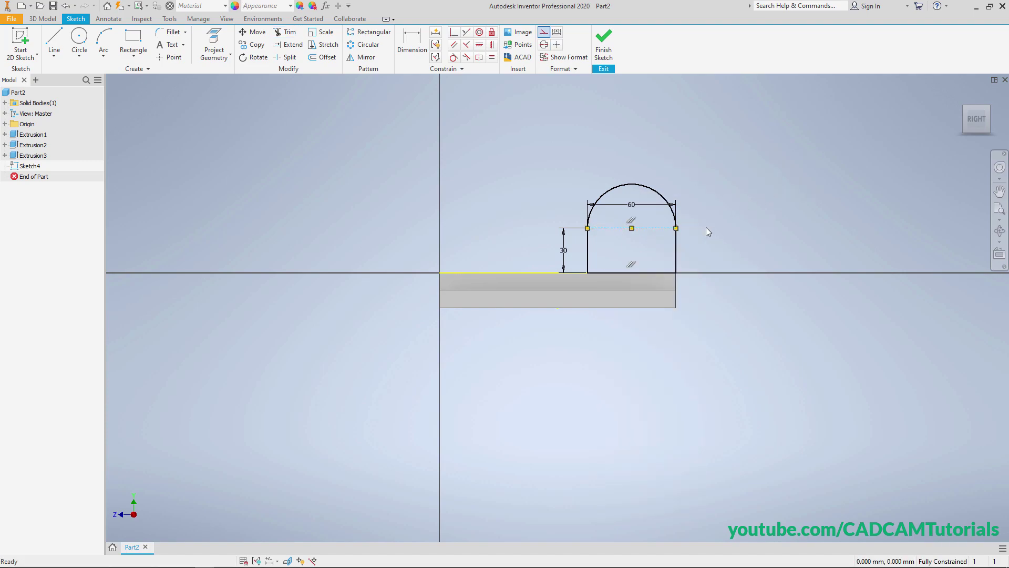
click(744, 205)
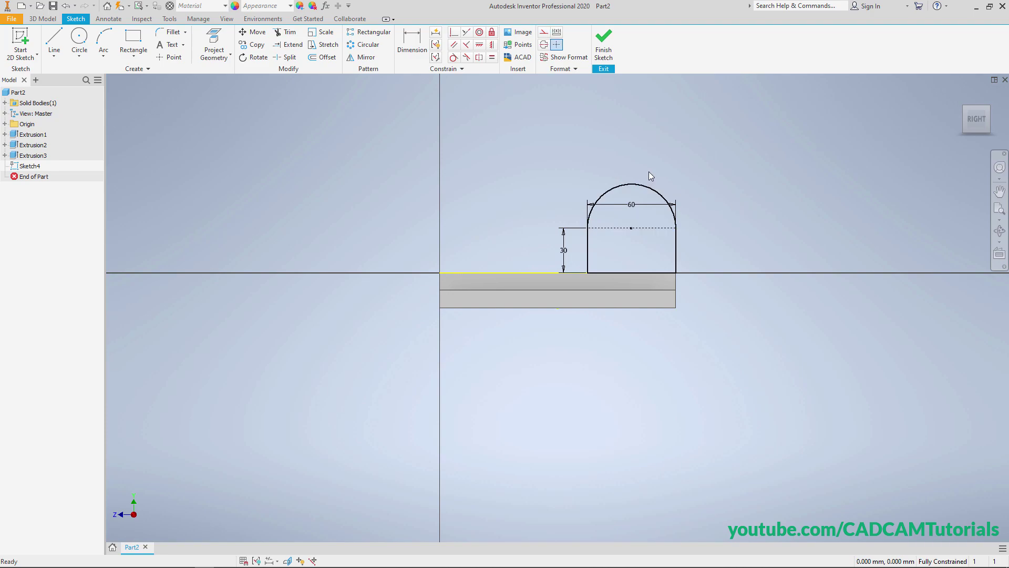
- Draw a 30 mm diameter circle centred on the midpoint of the construction line and finish the sketch
scroll(650, 172, down, 3)
right_click(648, 302)
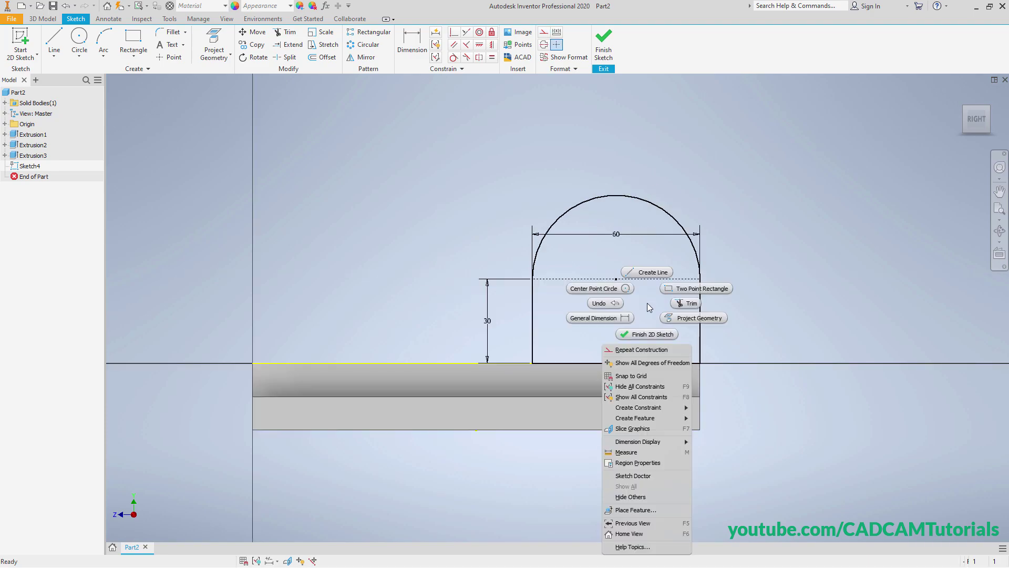
click(603, 289)
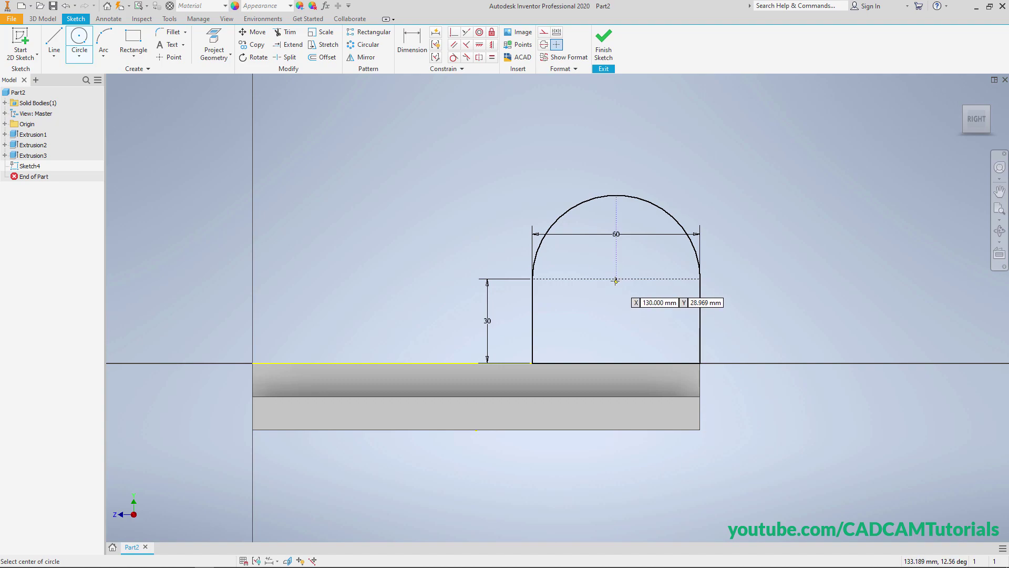
click(615, 279)
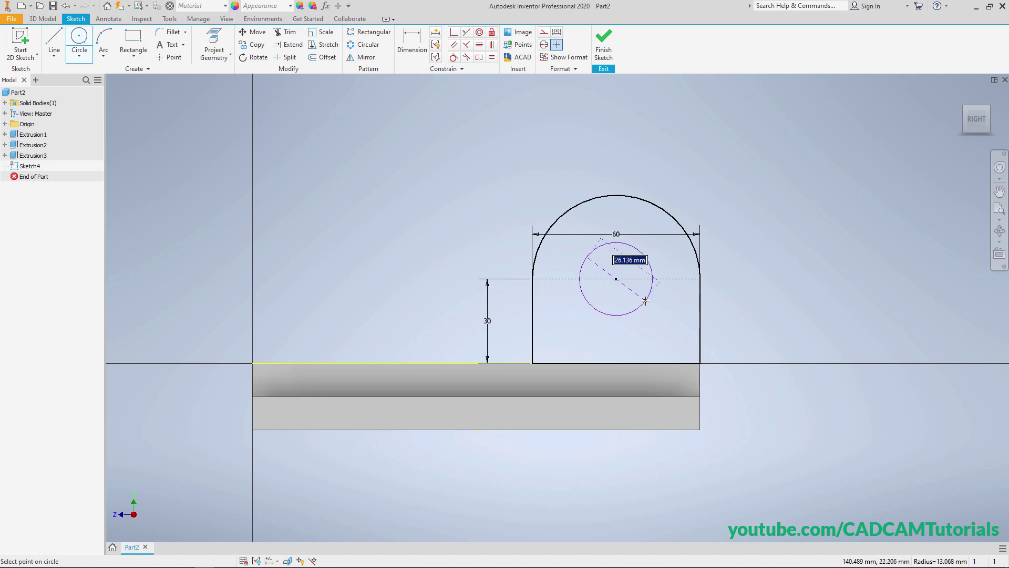
text(3)
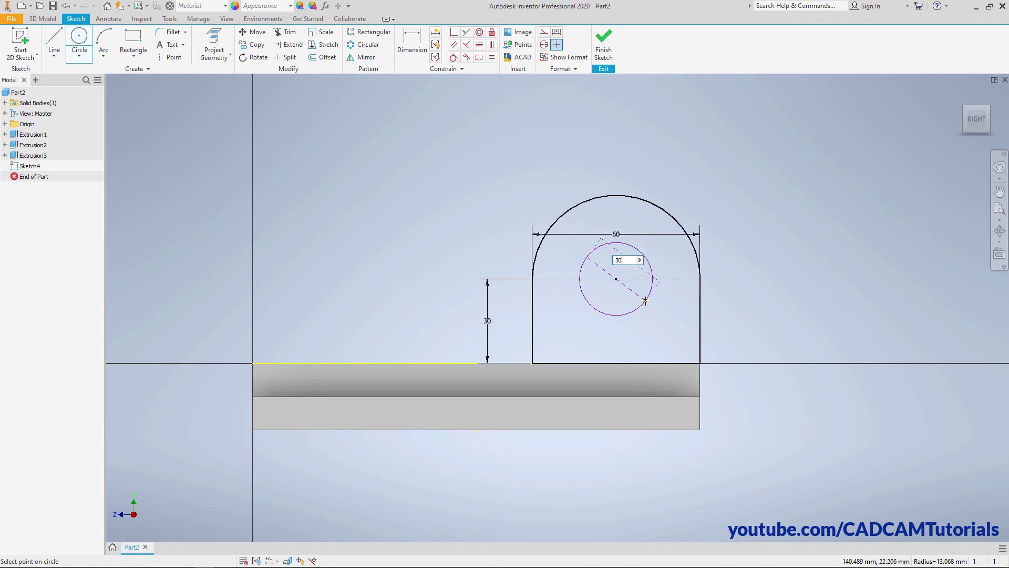
text(0)
key(Return)
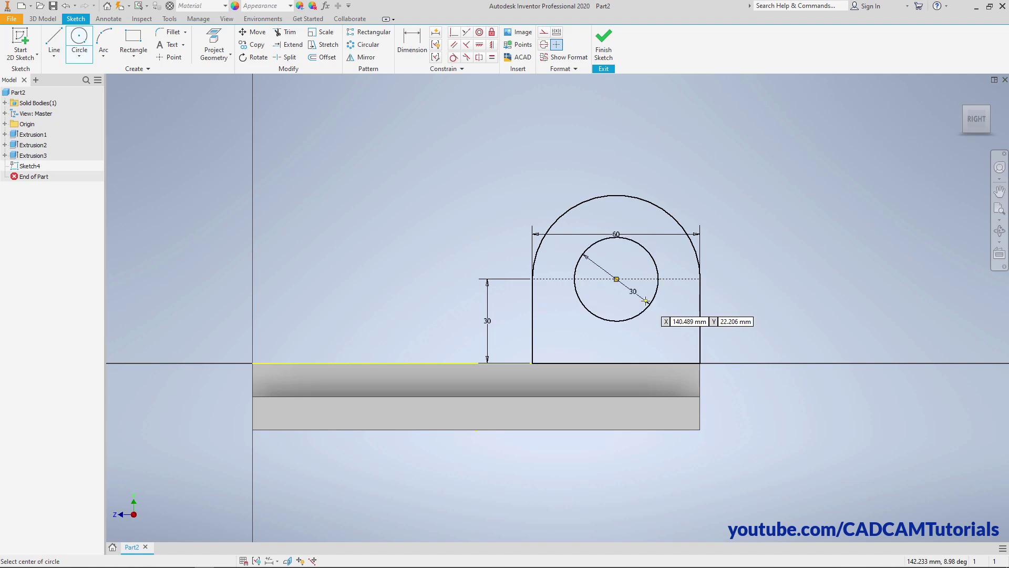
right_click(756, 233)
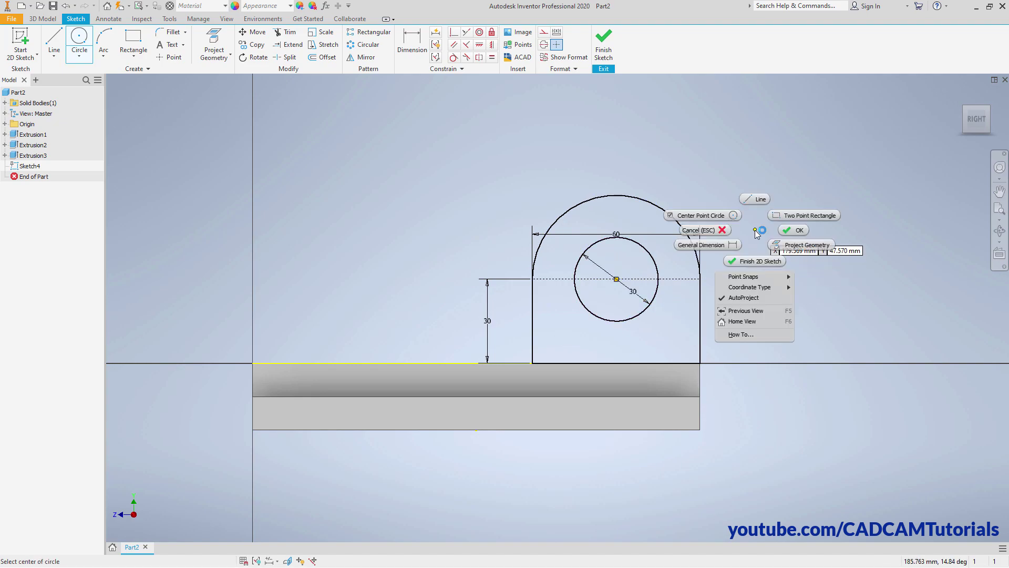
click(757, 262)
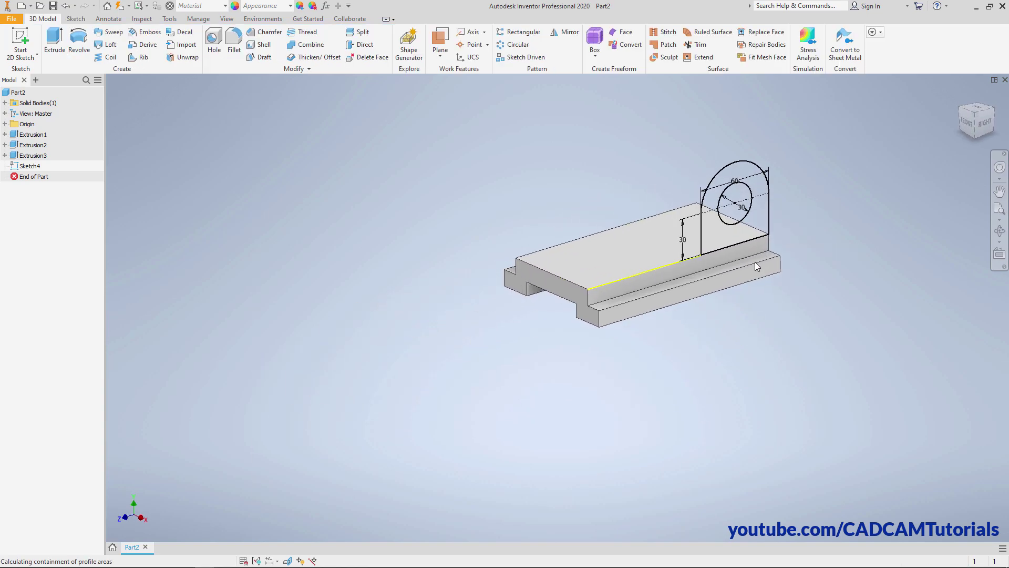
- Extrude the upright's profile without its circle in the flipped direction, up to the opposite side face of the base's raised section
key(e)
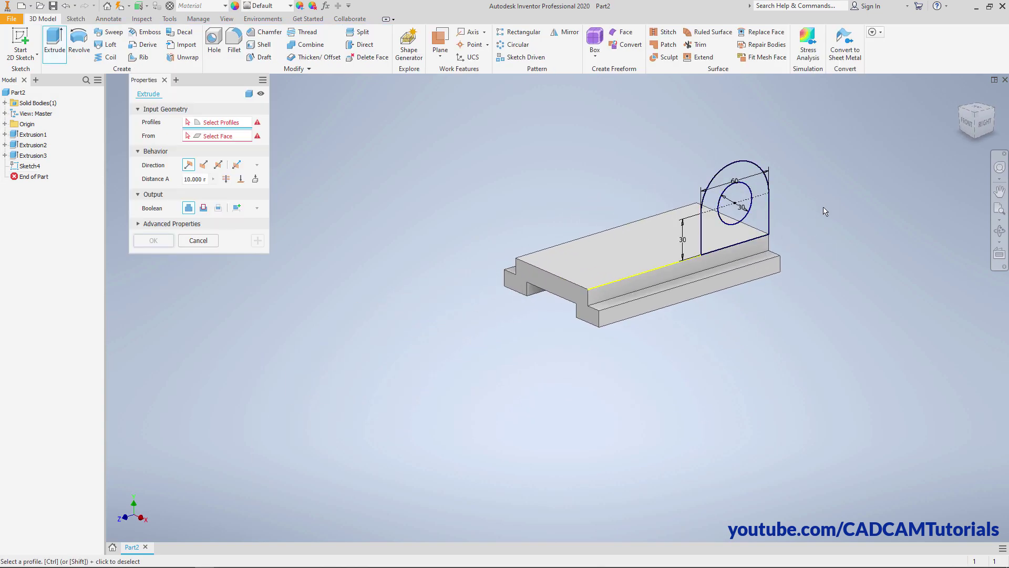
click(758, 212)
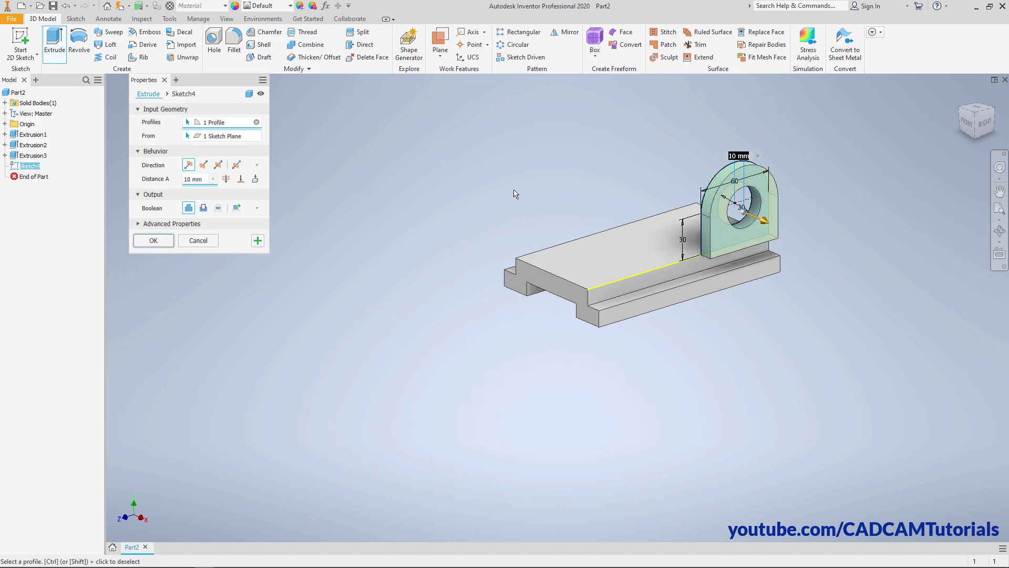
click(204, 166)
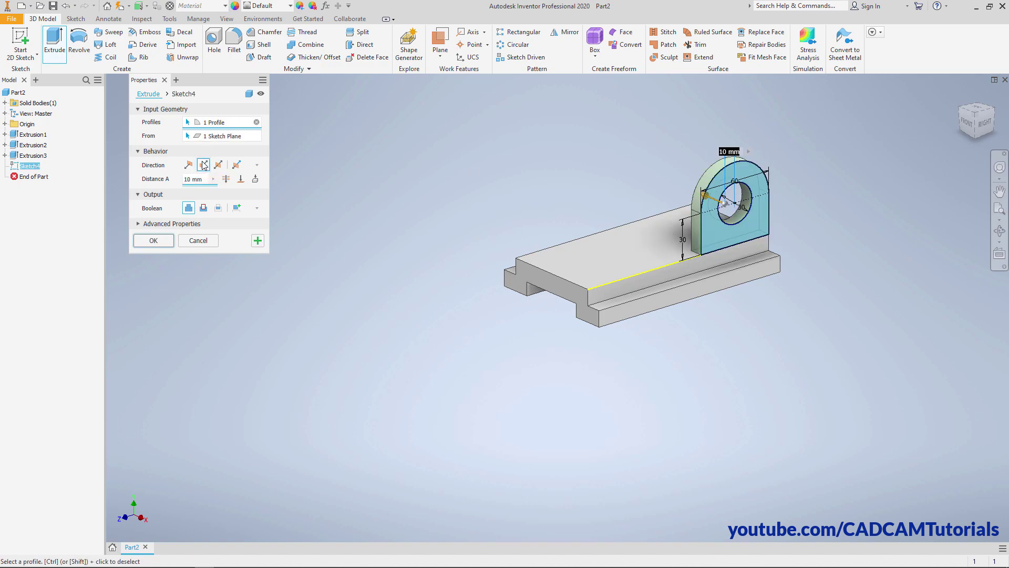
click(240, 179)
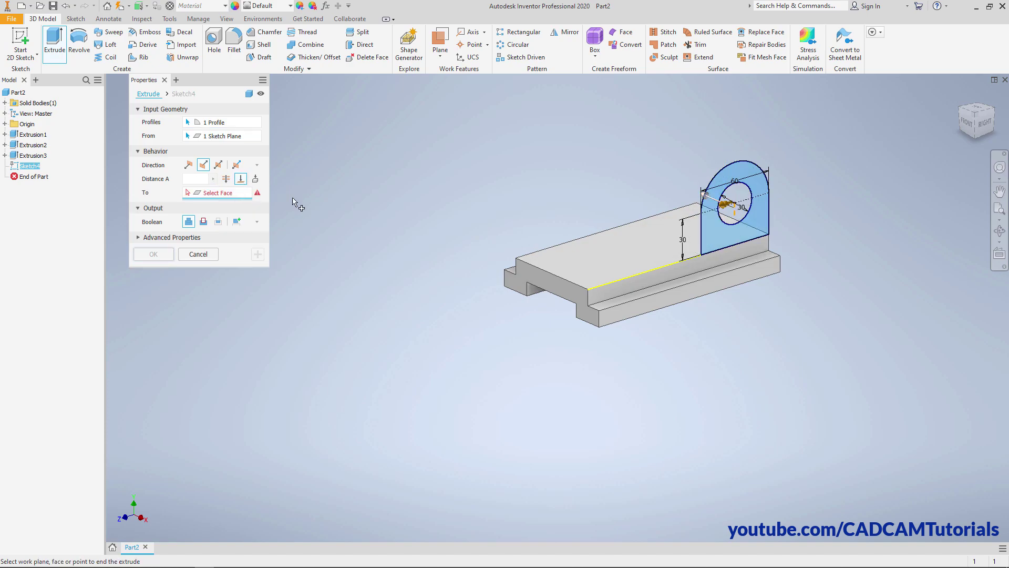
click(538, 261)
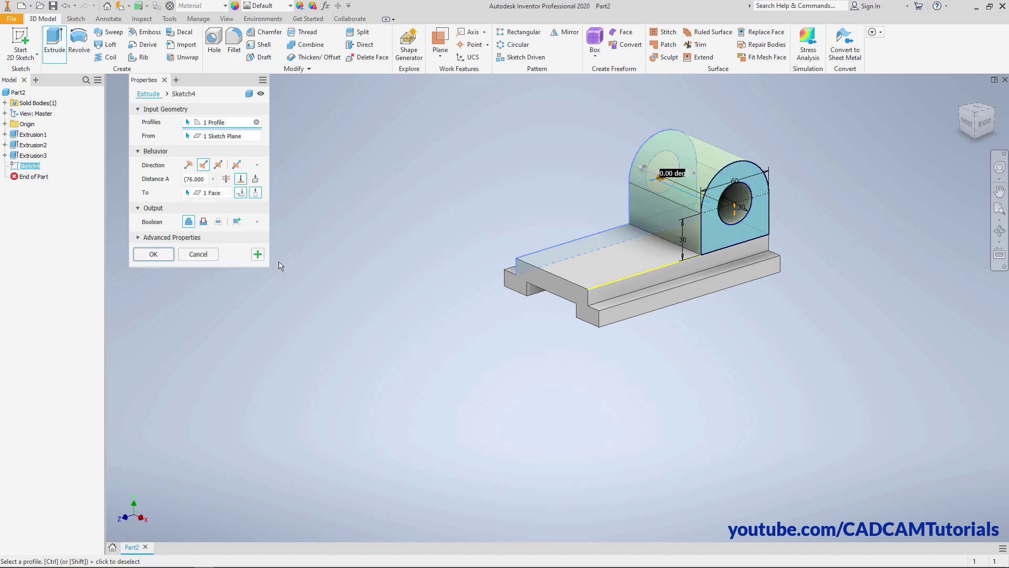
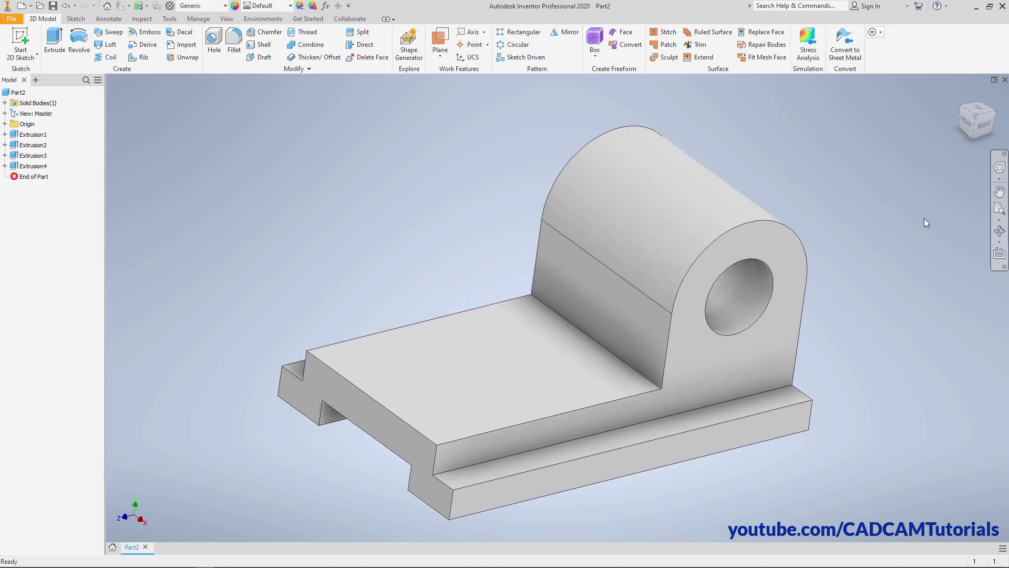
- Check the rib on the drawing in Adobe Reader and start a sketch on the YZ plane in Inventor
key(alt+Tab)
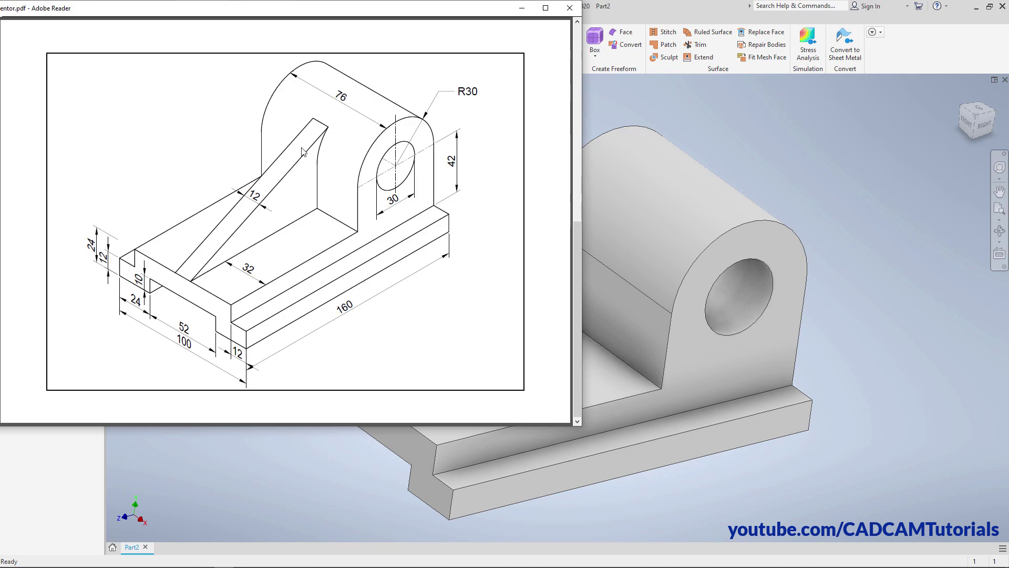
click(787, 170)
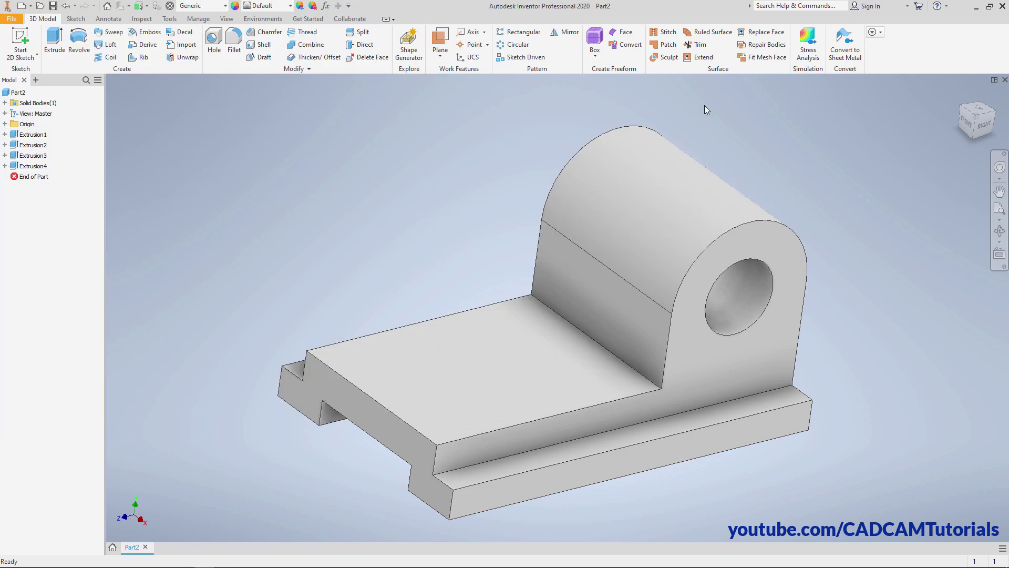
click(20, 42)
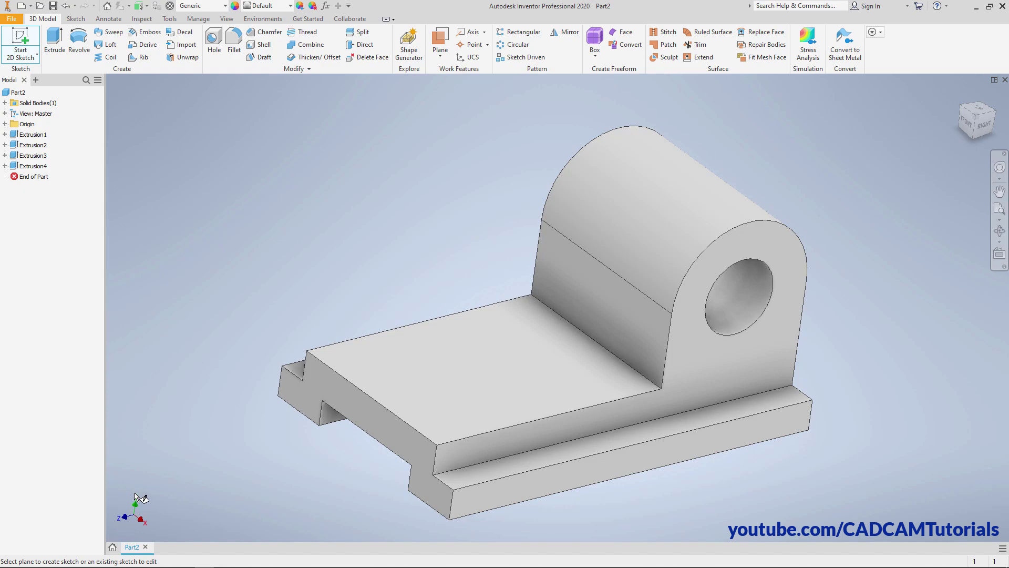
click(5, 124)
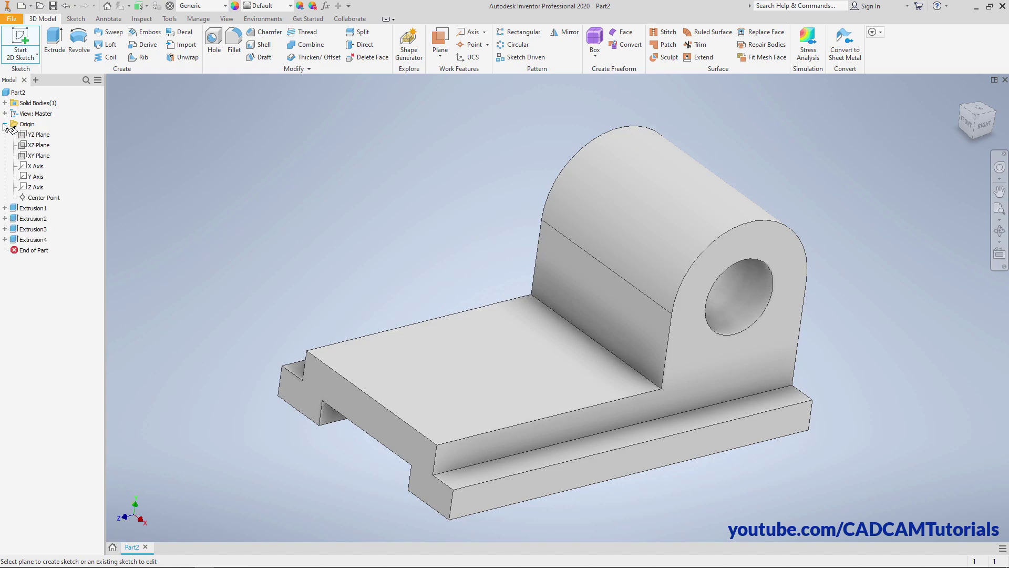
click(36, 135)
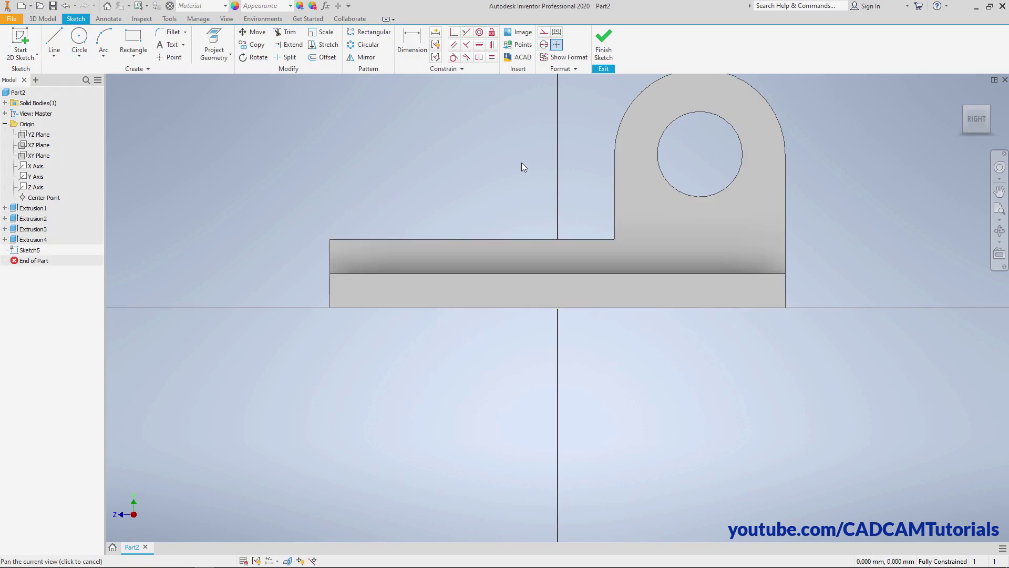
- Draw a sloping line from the upper corner at the base's front end to the upright's arc and finish the sketch
middle_drag(522, 163, 489, 286)
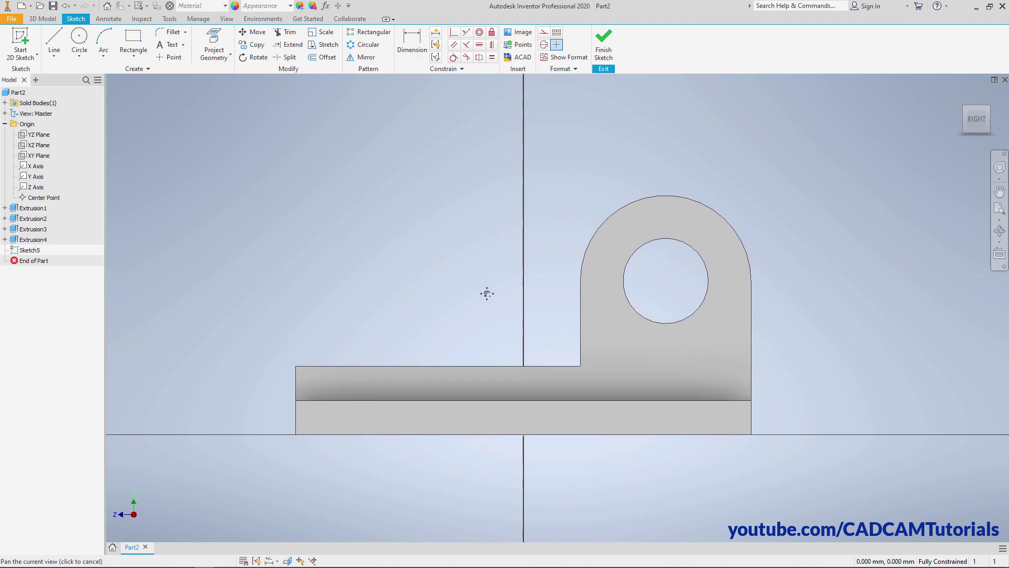
scroll(484, 294, down, 2)
right_click(394, 106)
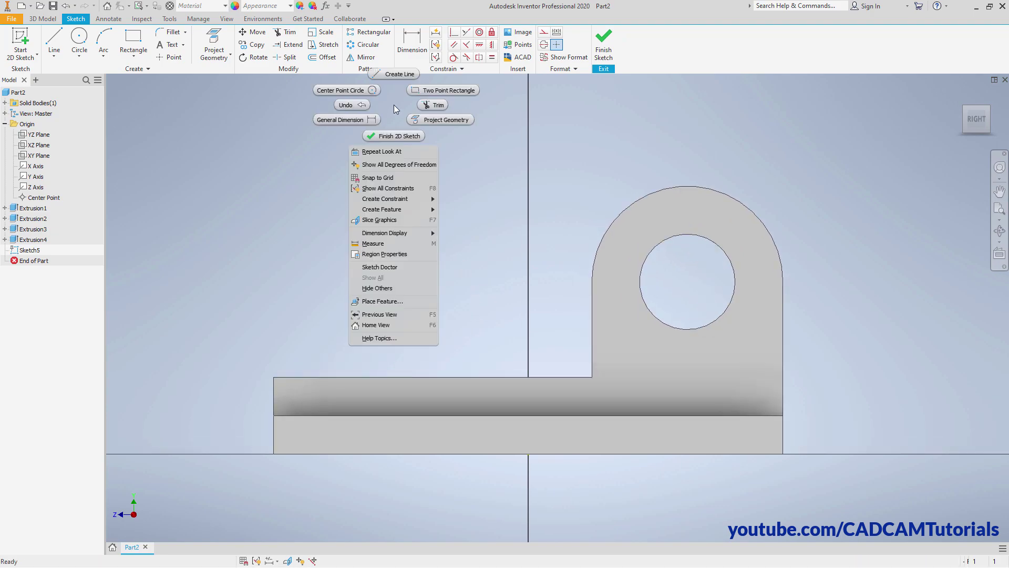
click(396, 75)
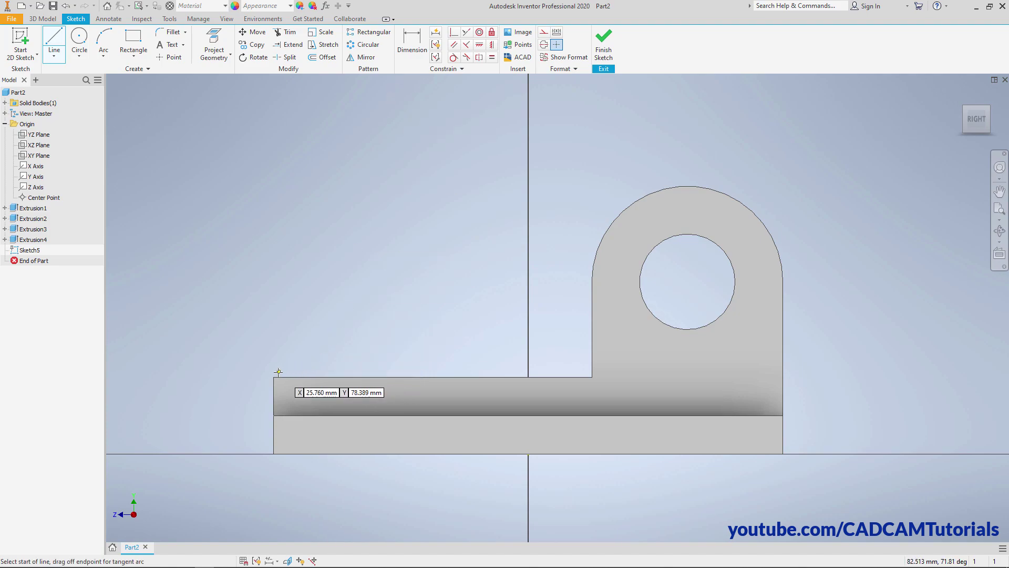
click(273, 377)
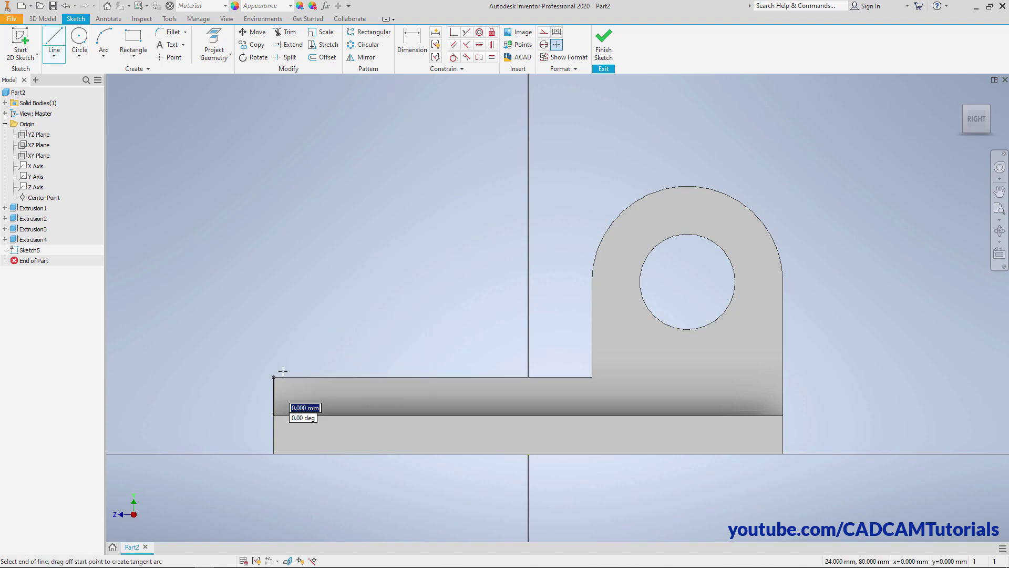
click(646, 195)
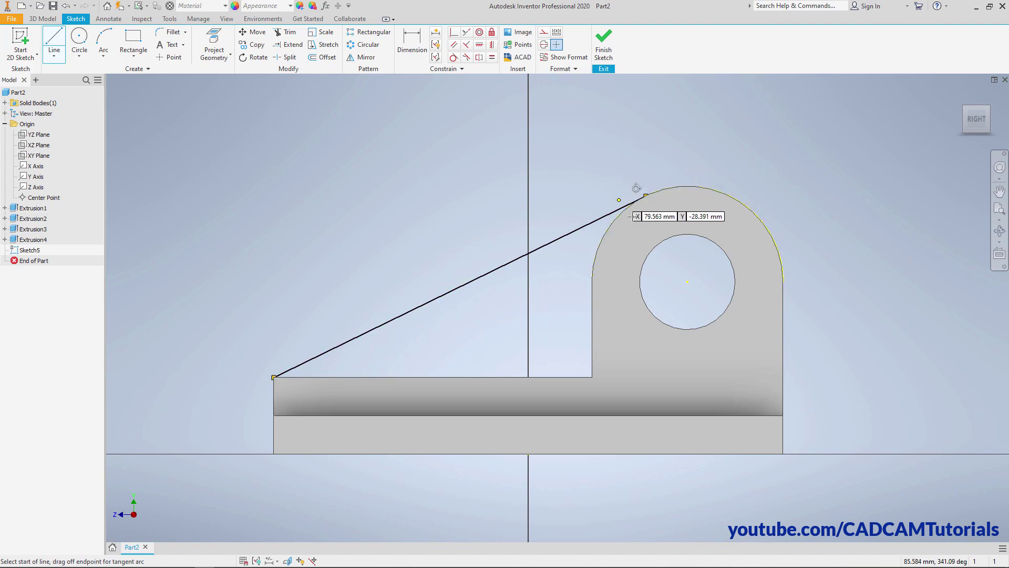
right_click(590, 143)
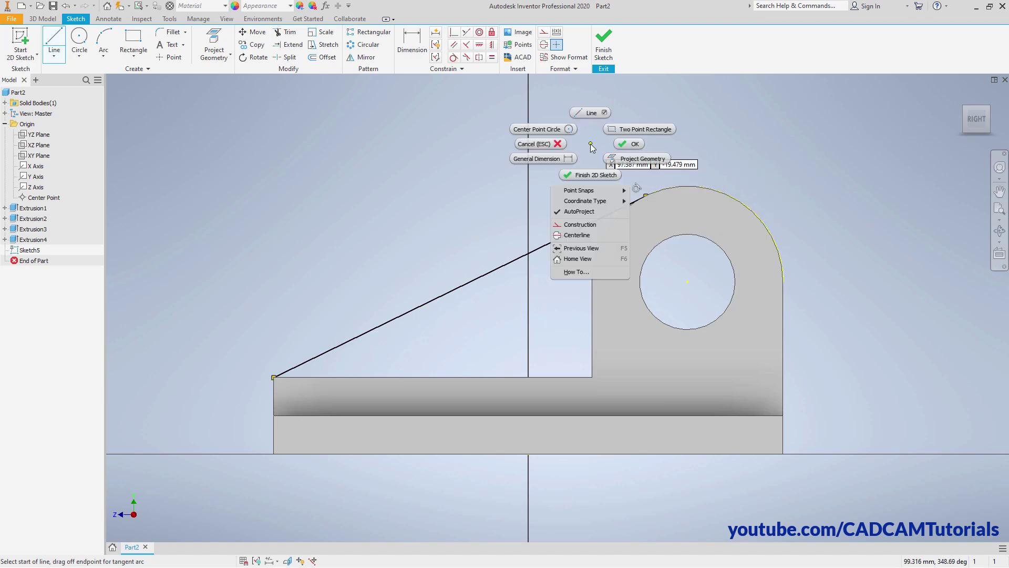
click(591, 175)
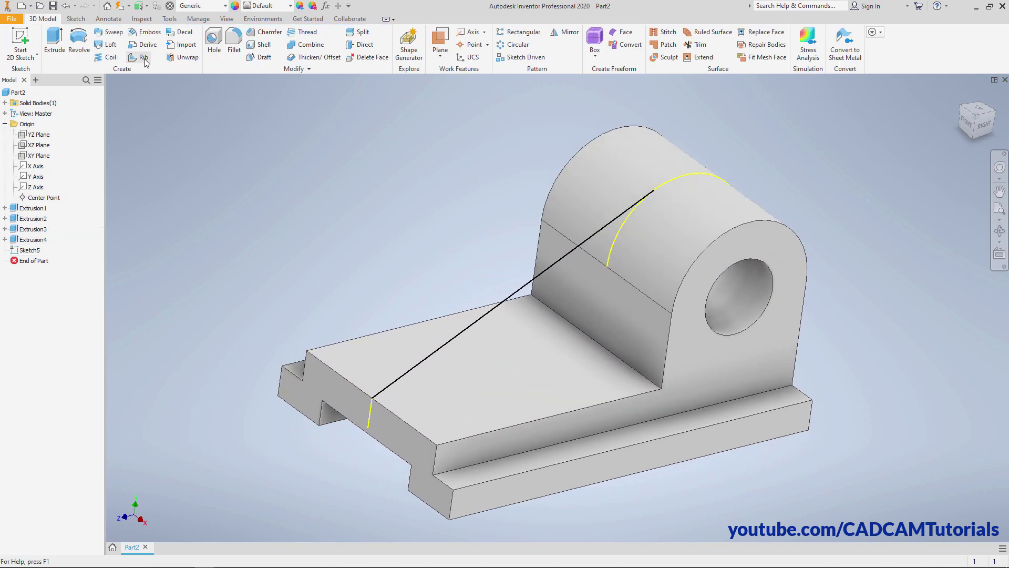
- Create a 12 mm thick rib parallel to the sketch plane from the sloping line, with thickness on both sides
click(145, 58)
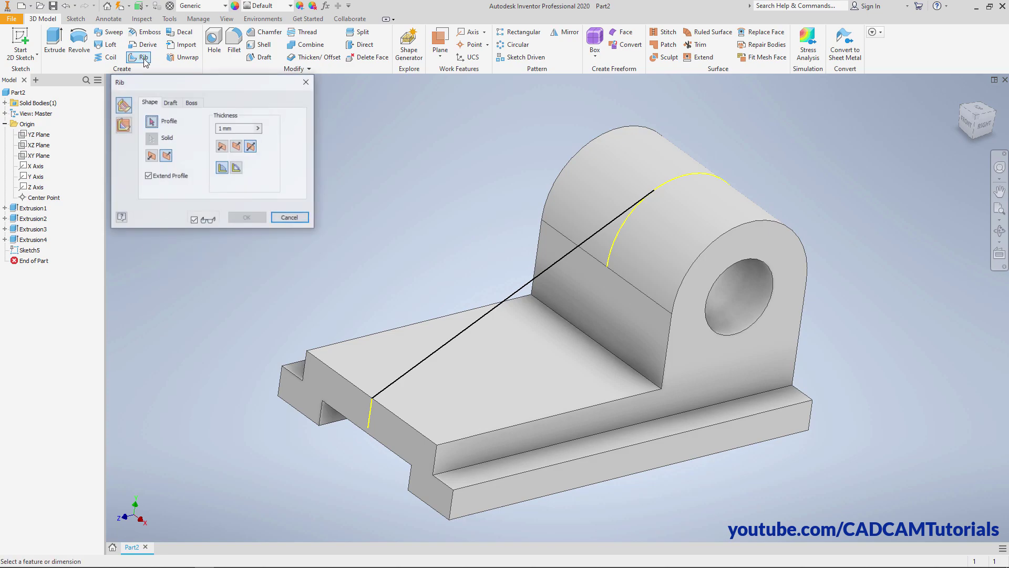
click(124, 125)
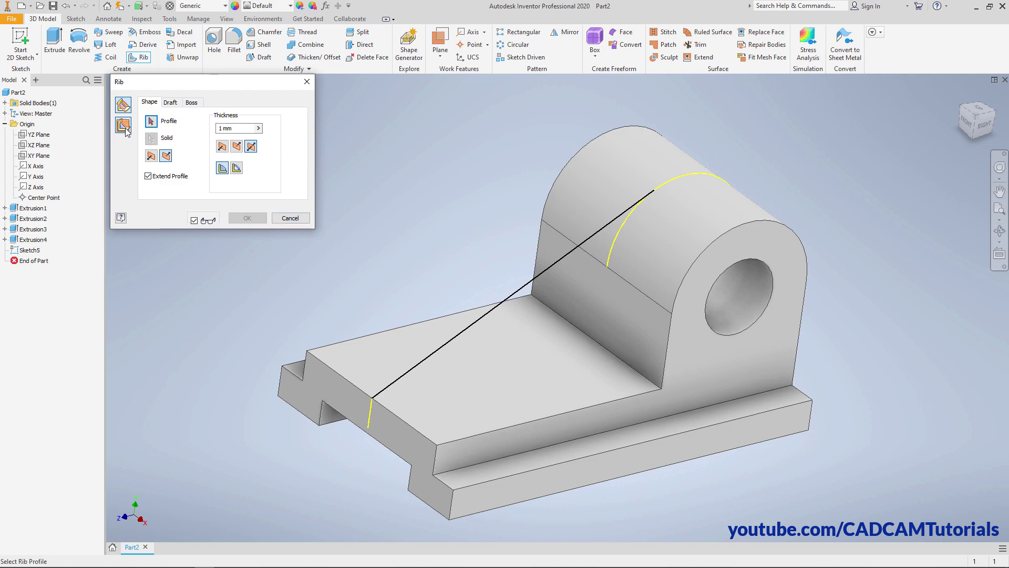
click(529, 285)
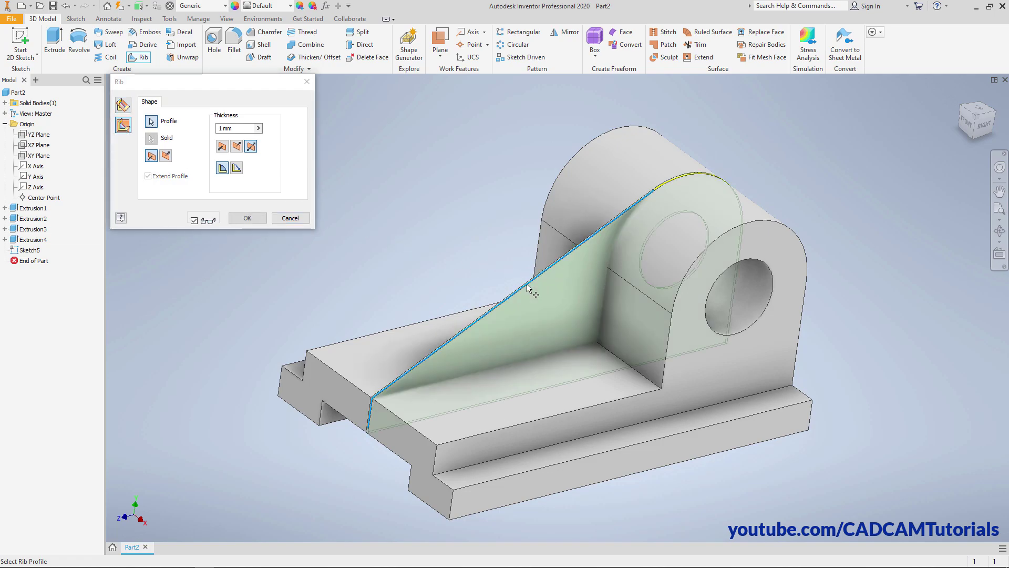
double_click(237, 128)
text(12)
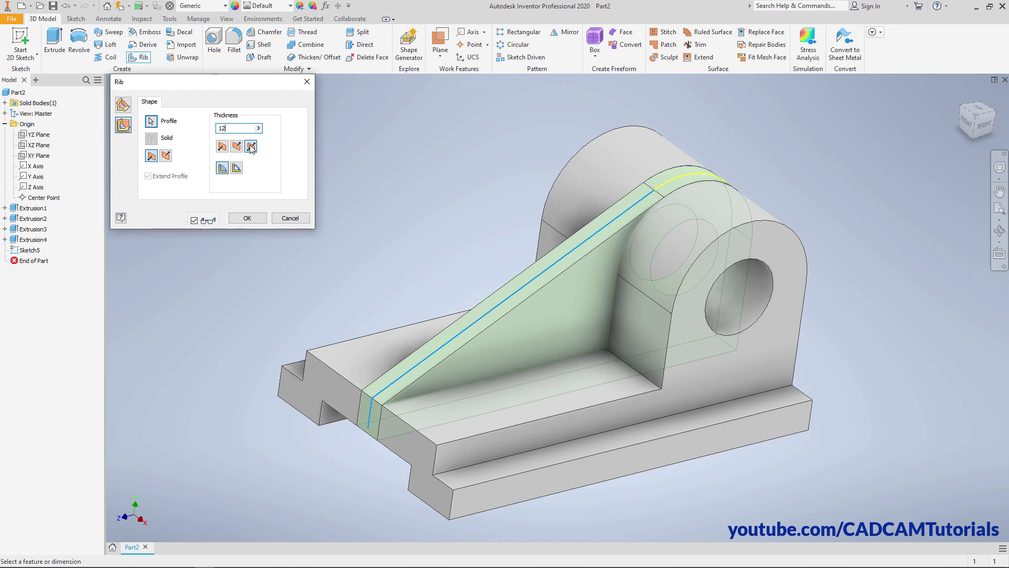
click(251, 216)
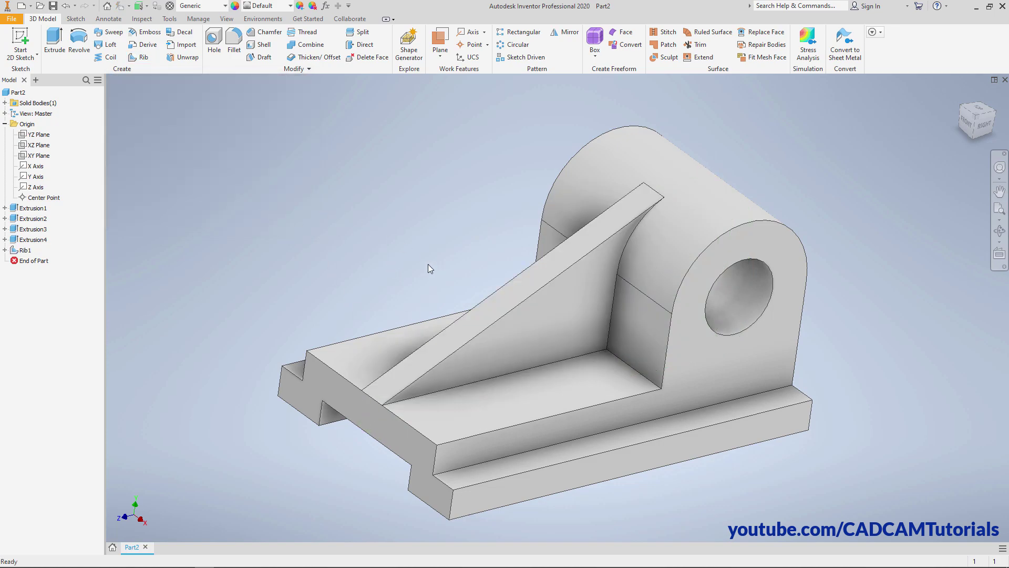
- Apply the Olive Green appearance to the part and compare it with the PDF drawing from the home view
click(290, 5)
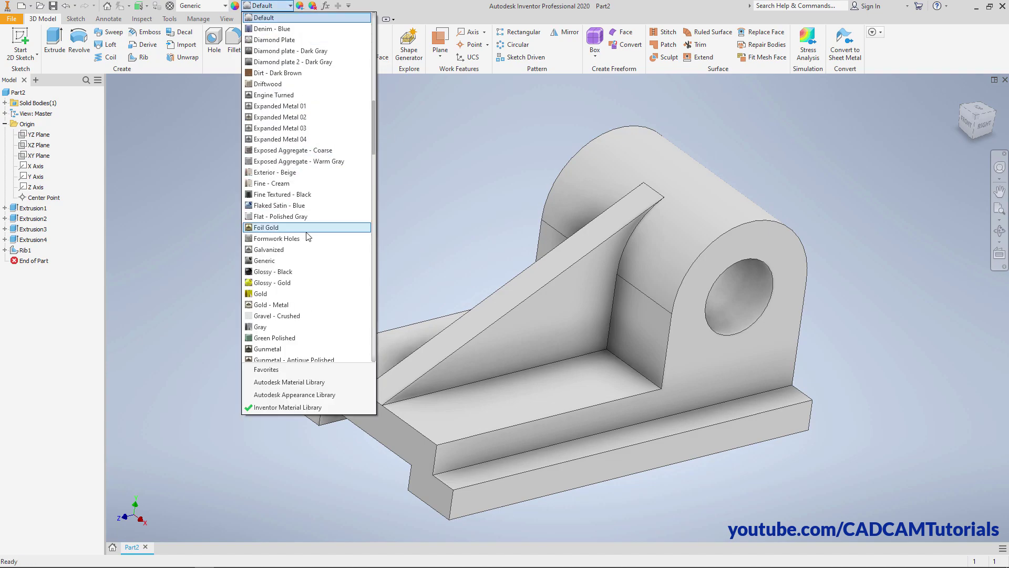
scroll(307, 236, down, 1)
scroll(308, 237, down, 15)
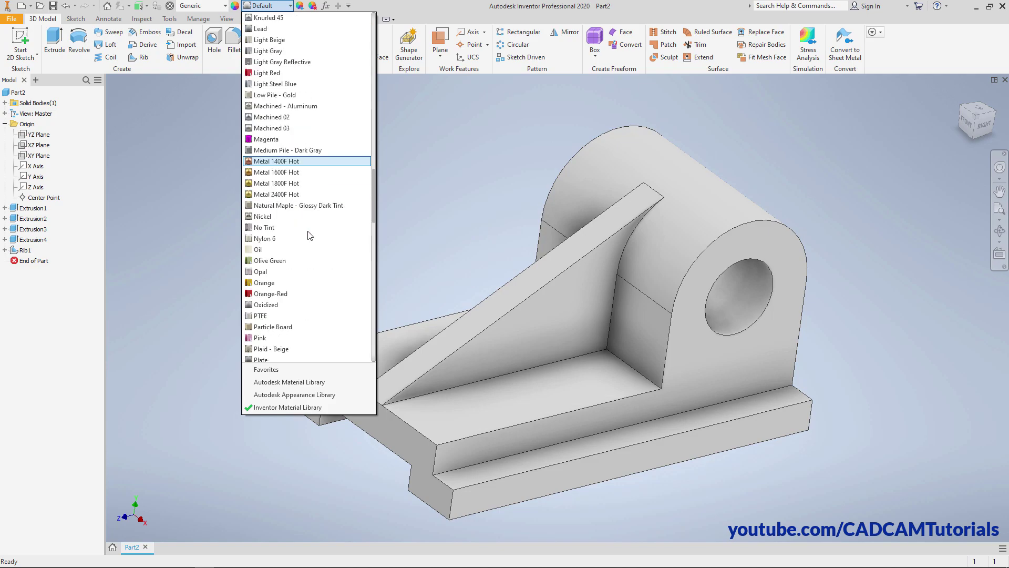
click(266, 262)
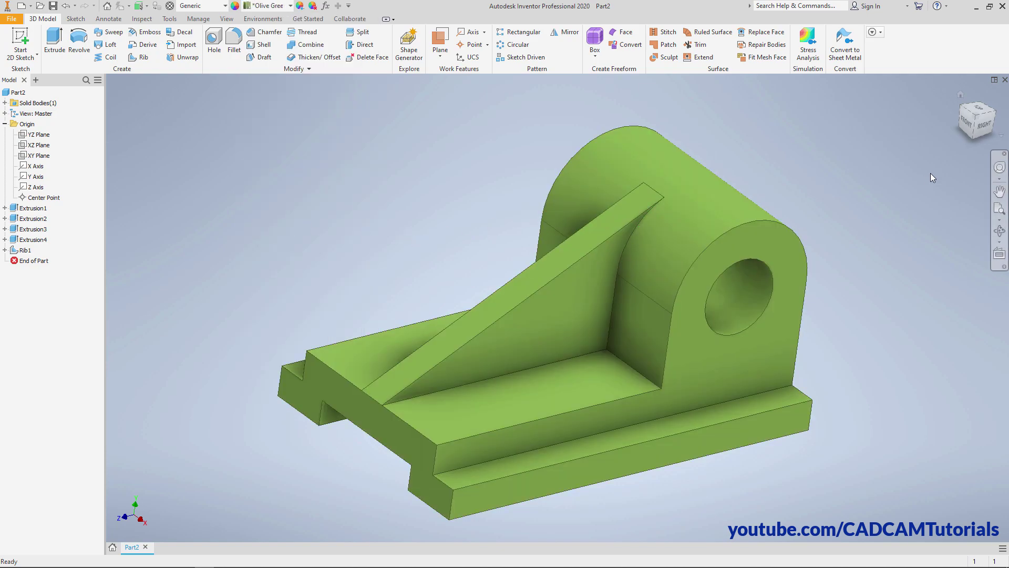
click(961, 98)
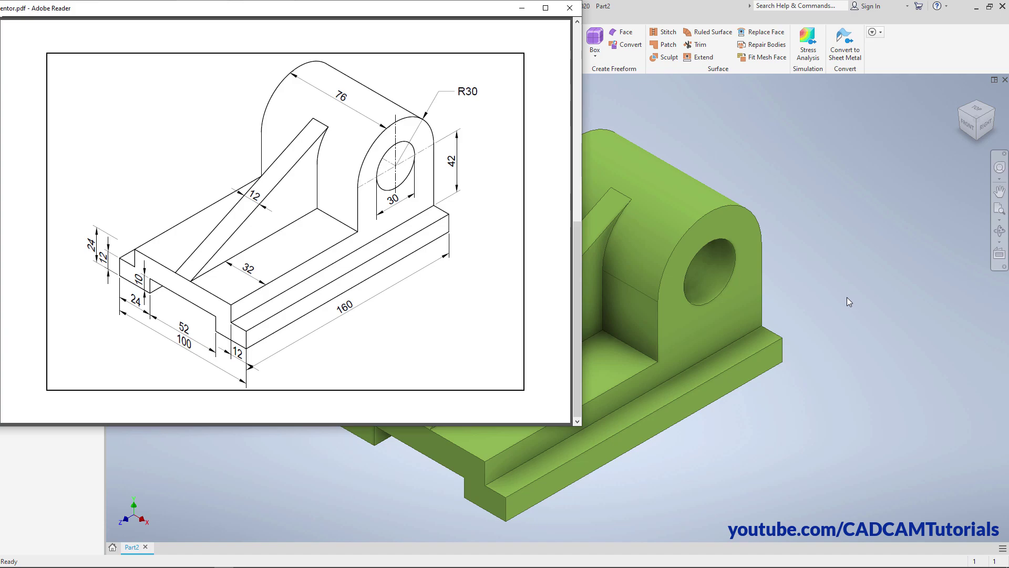
key(alt+Tab)
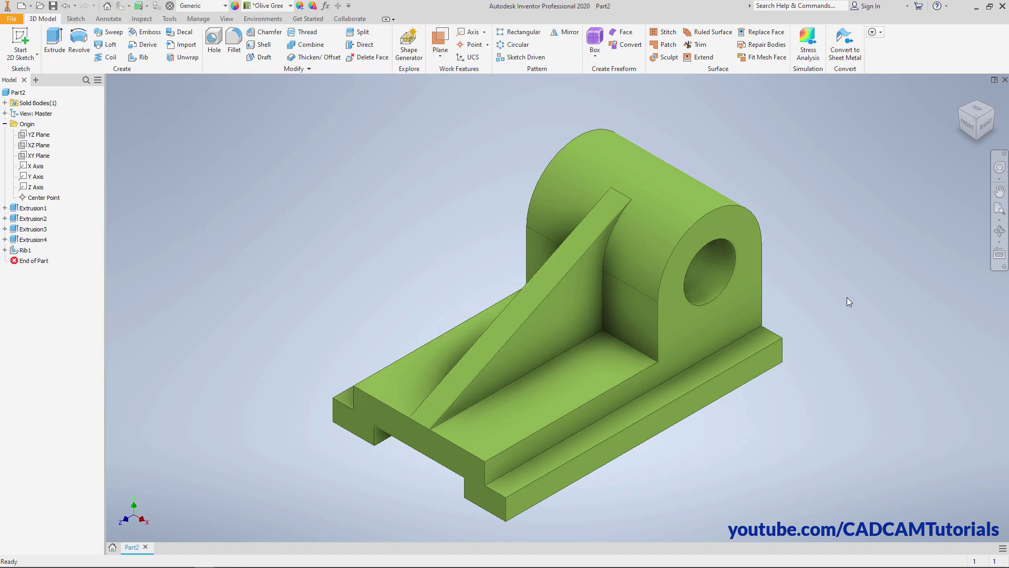